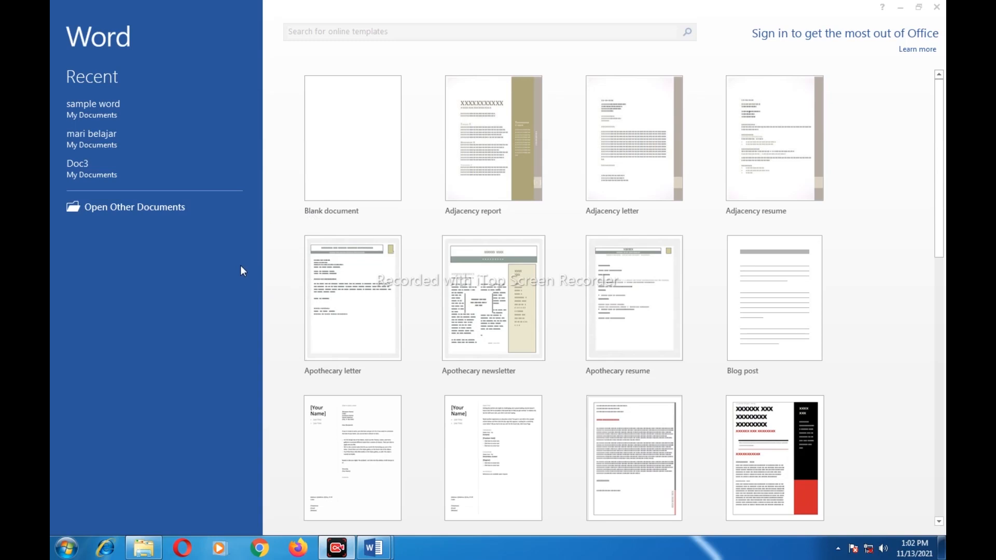
Create Document6 from the Blank document template on the Word start screen
click(366, 125)
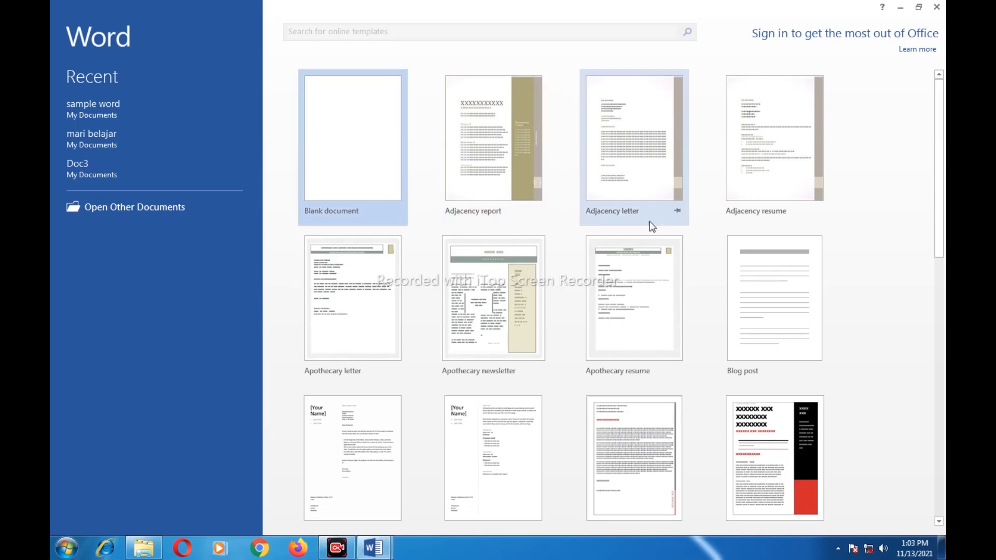
click(335, 147)
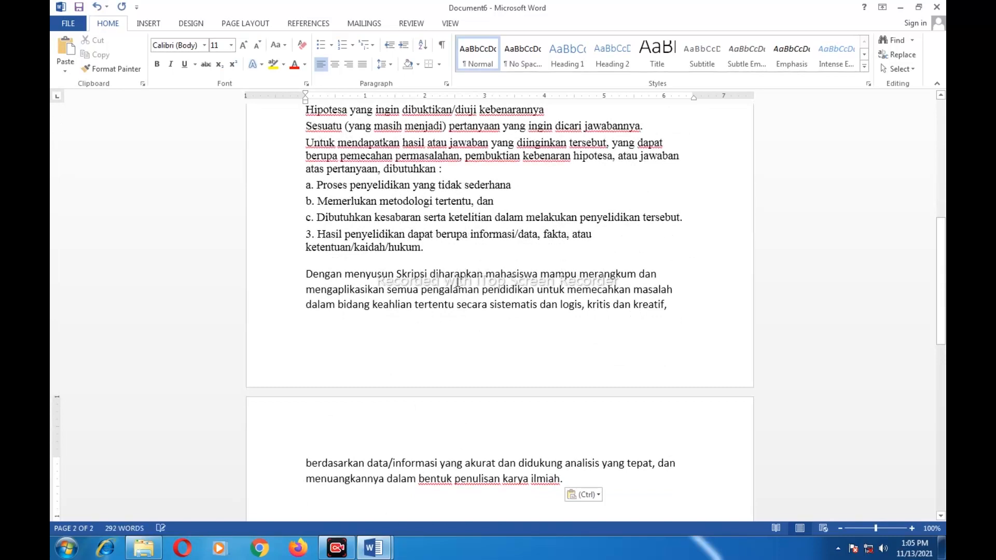
Scroll through the pasted Skripsi text and return to the first paragraph
scroll(457, 282, up, 10)
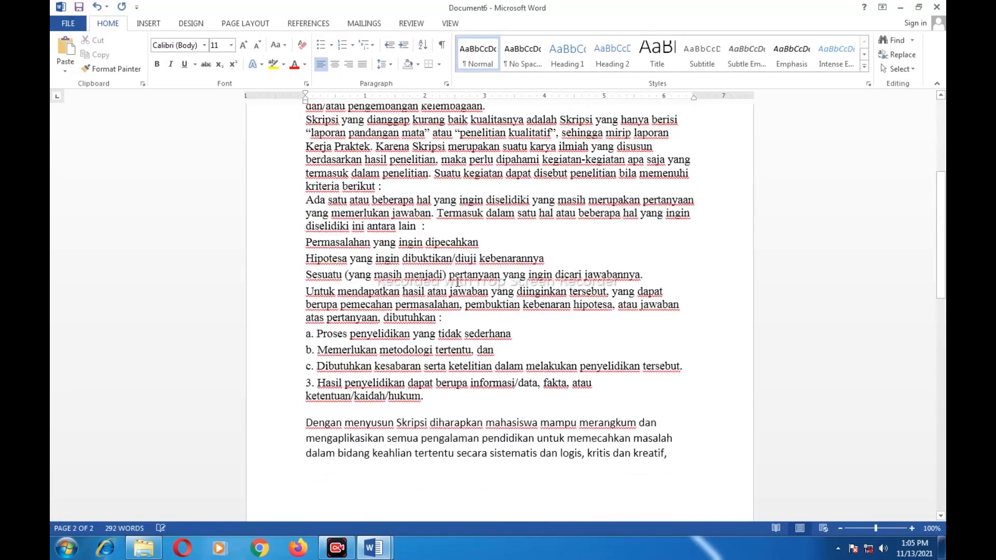
scroll(459, 280, down, 1)
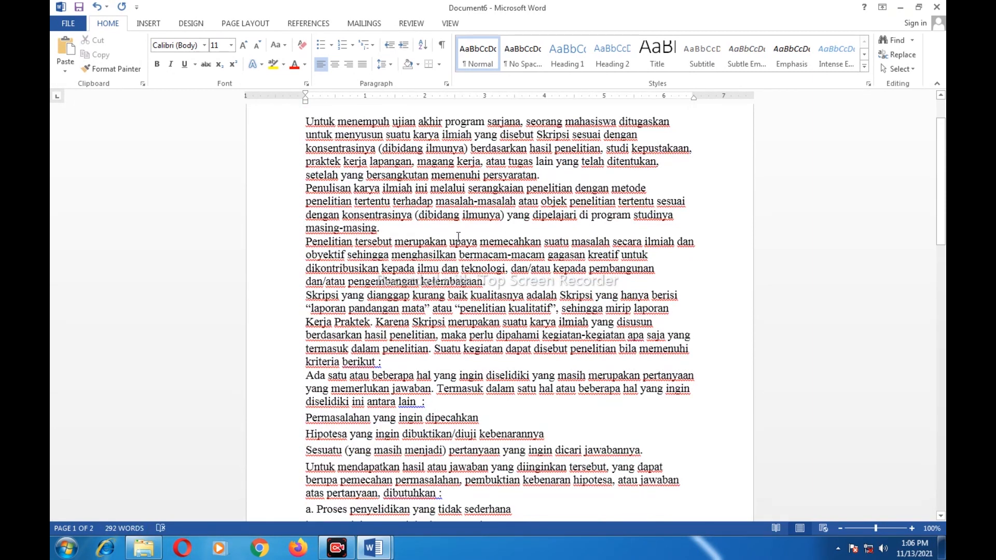
scroll(473, 279, up, 1)
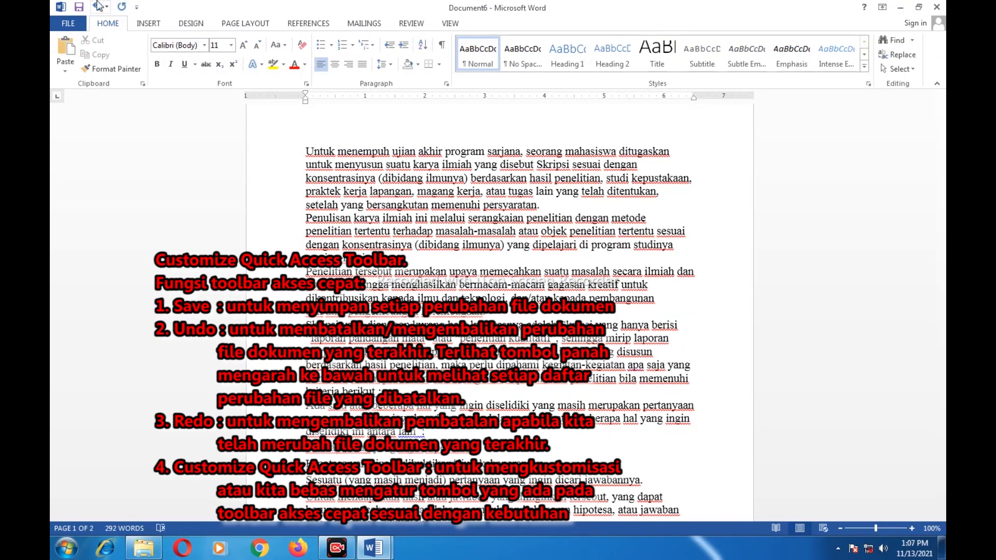
click(137, 8)
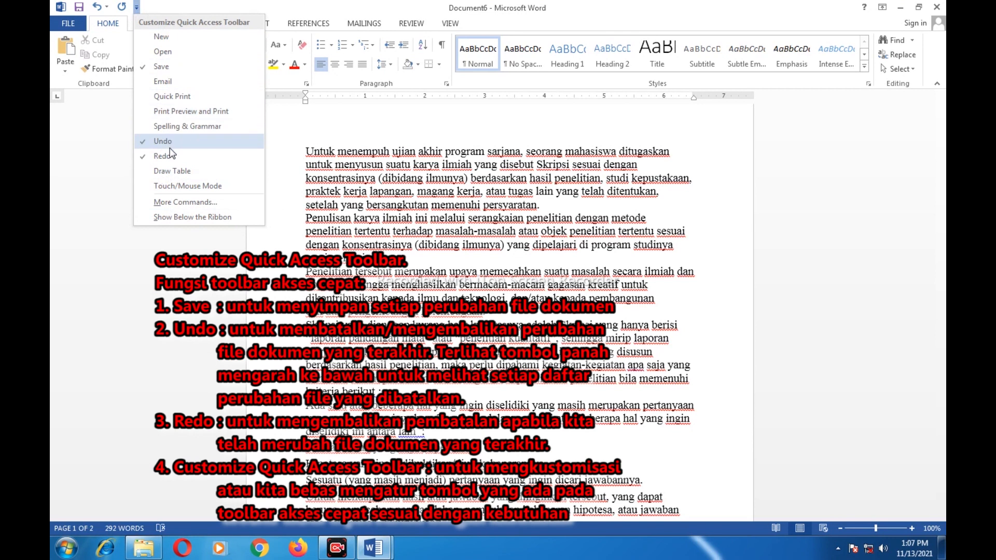
click(161, 6)
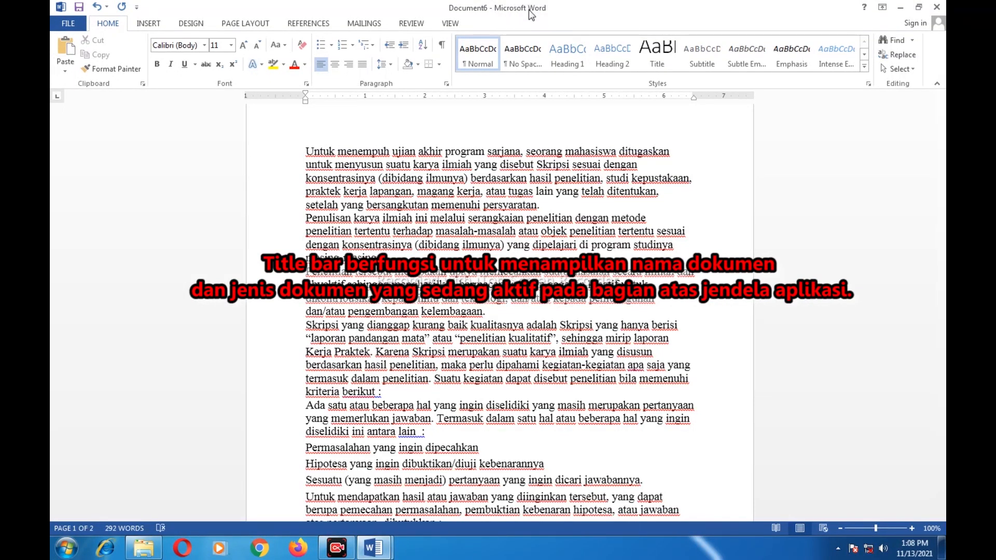
drag(557, 13, 556, 116)
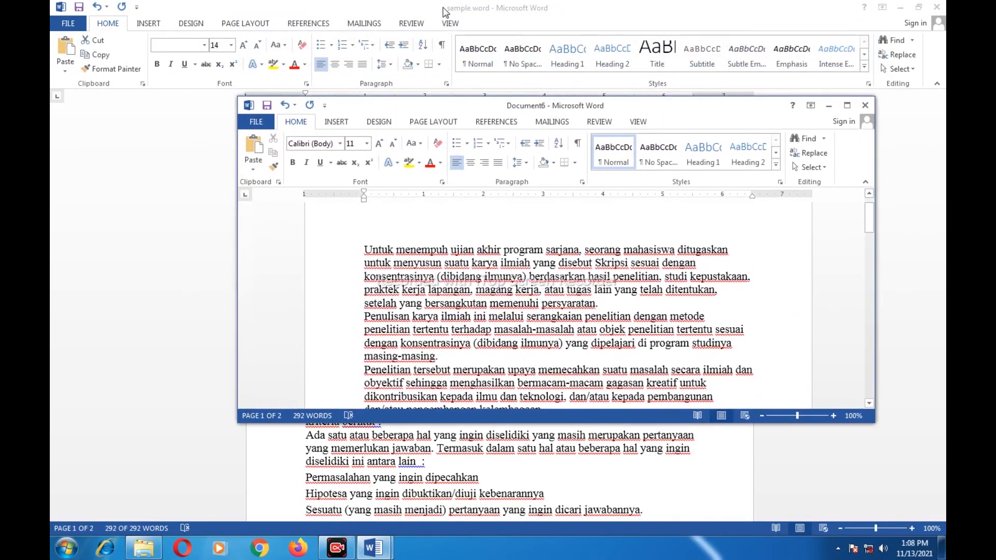
drag(456, 110, 400, 146)
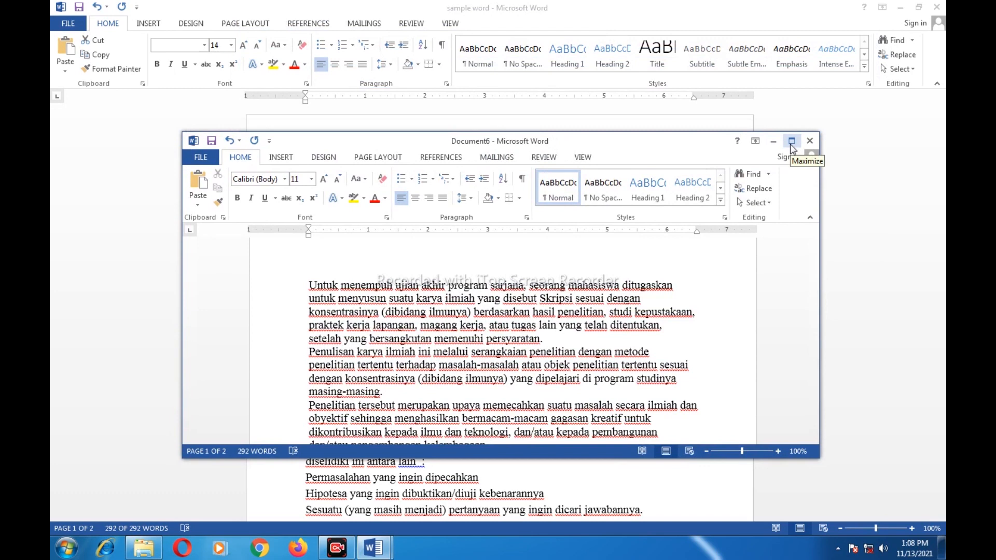
drag(558, 141, 573, 0)
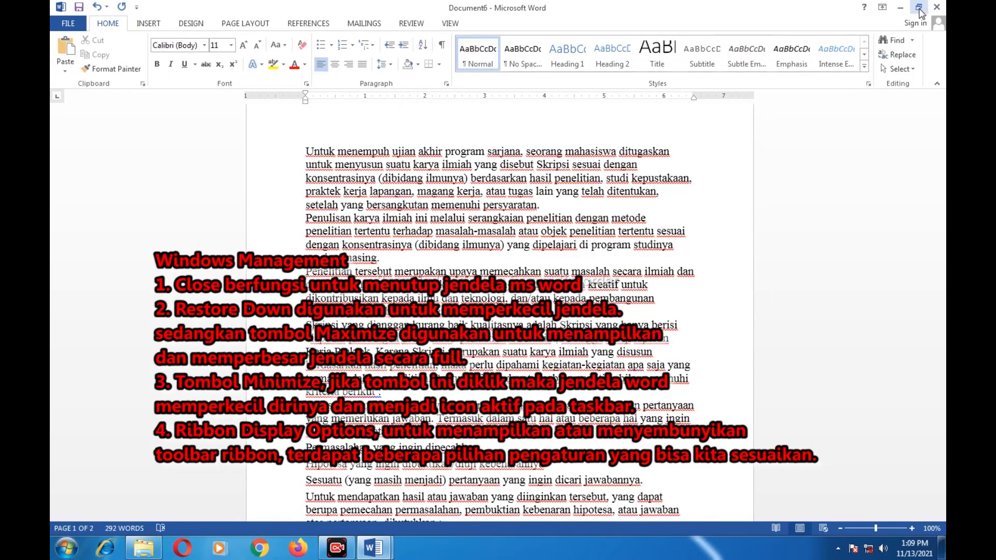
click(918, 9)
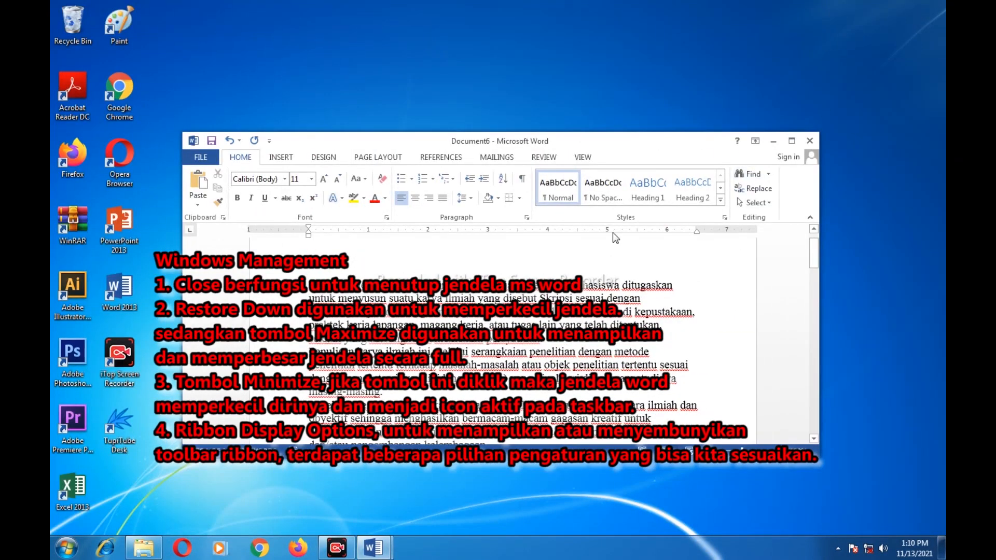
click(792, 141)
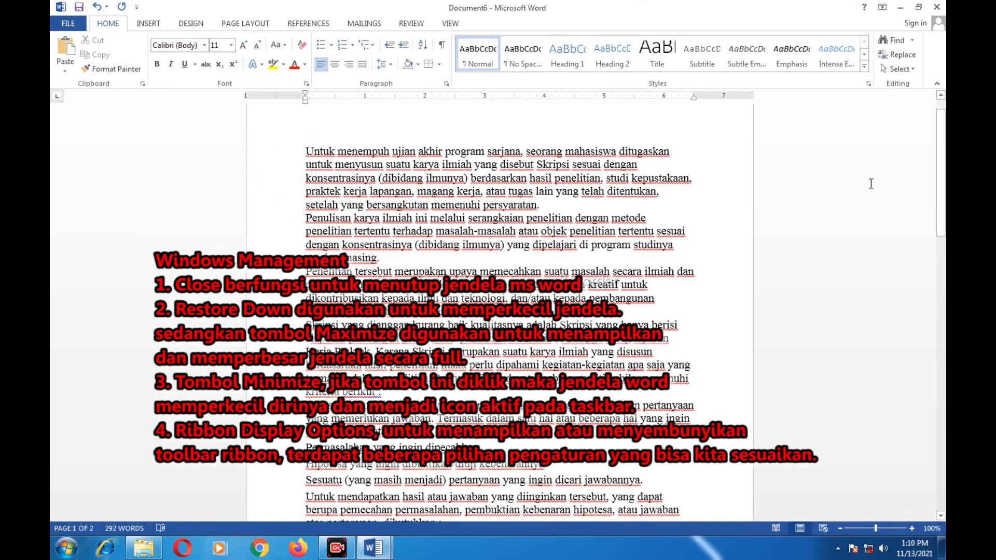
click(899, 12)
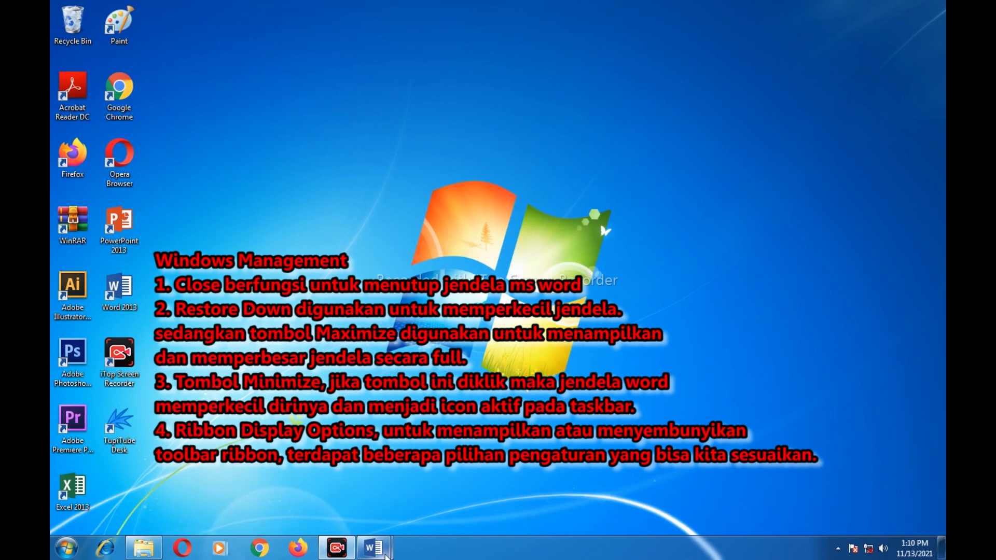
click(499, 474)
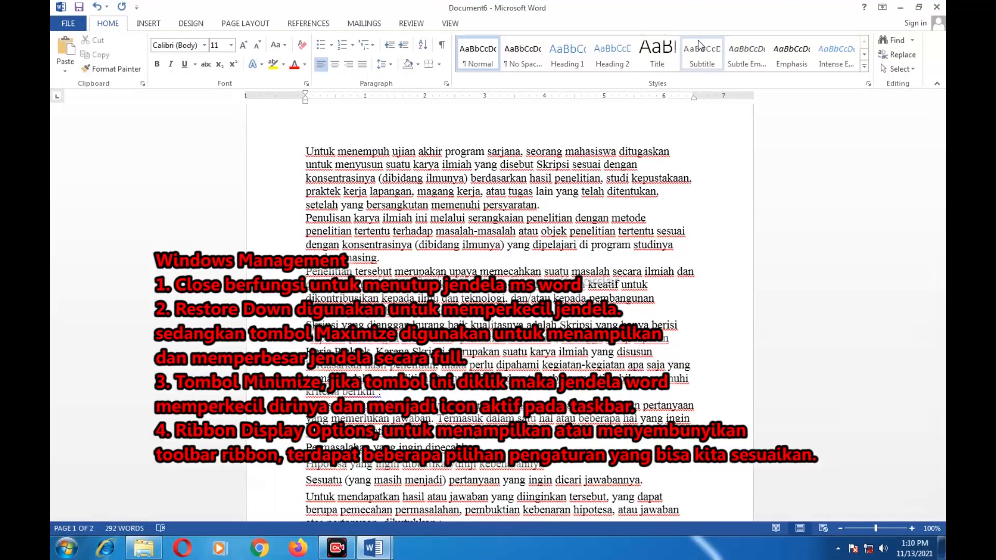
Set Ribbon Display Options to Show Tabs and Commands and bring up the INSERT tab
click(882, 8)
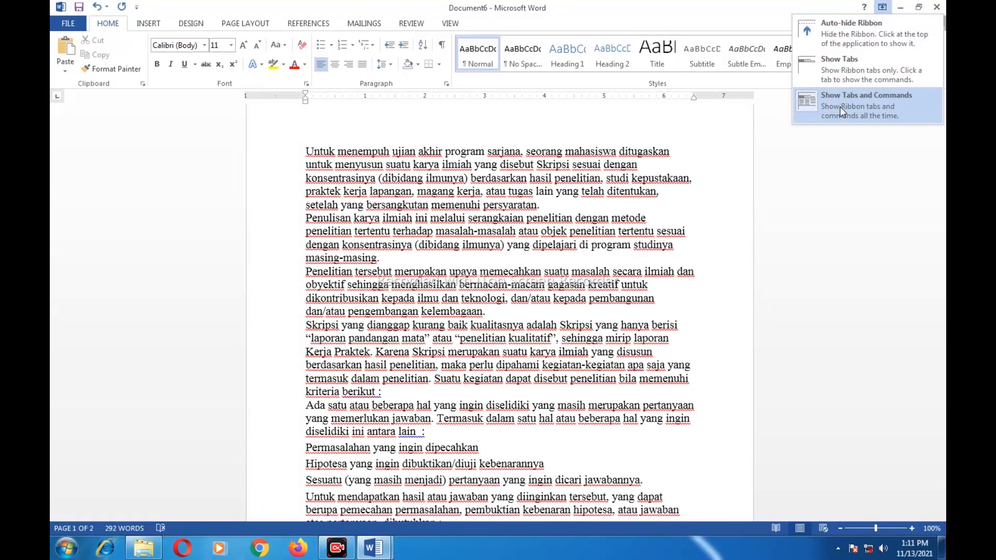
click(807, 149)
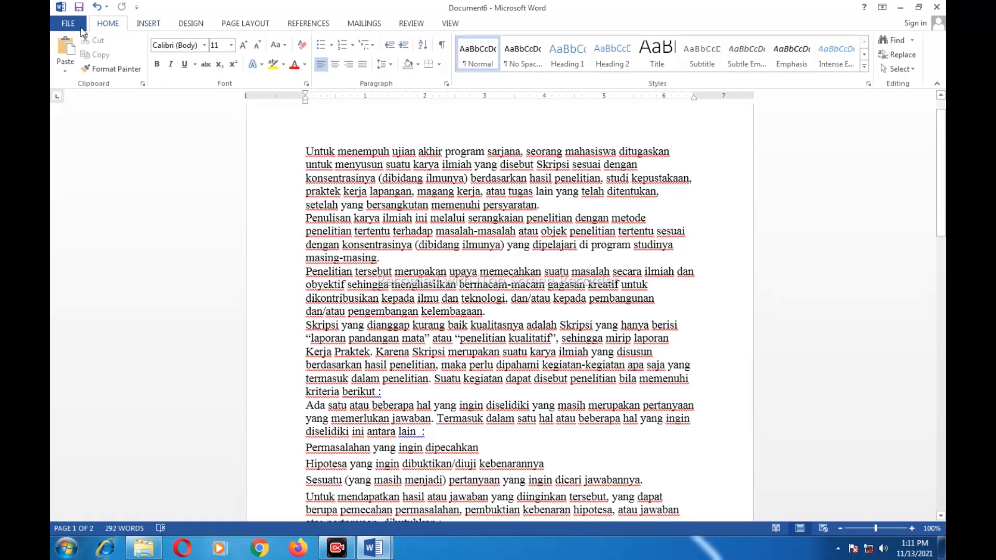
click(149, 29)
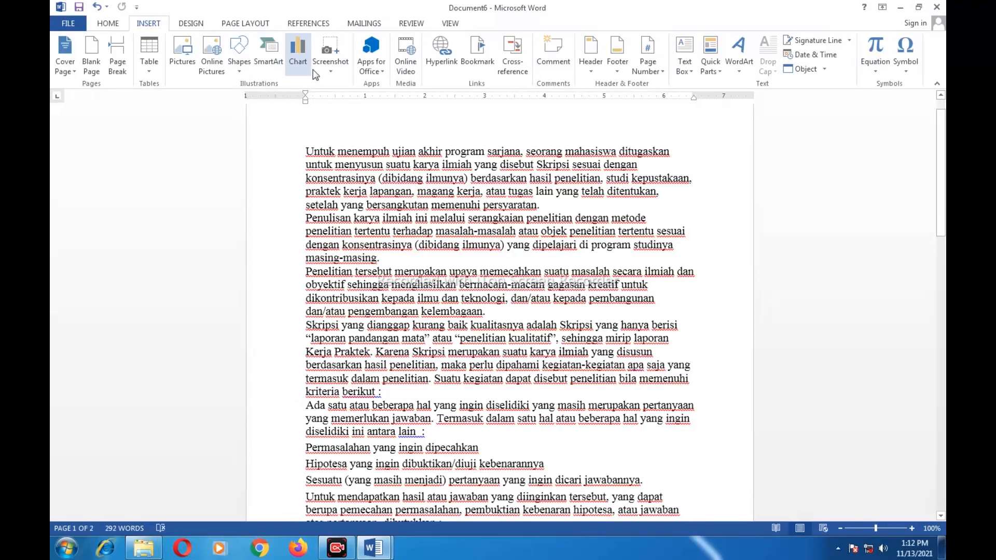
Browse the DESIGN, PAGE LAYOUT, REFERENCES, MAILINGS, REVIEW and VIEW tabs, ending on HOME
click(191, 24)
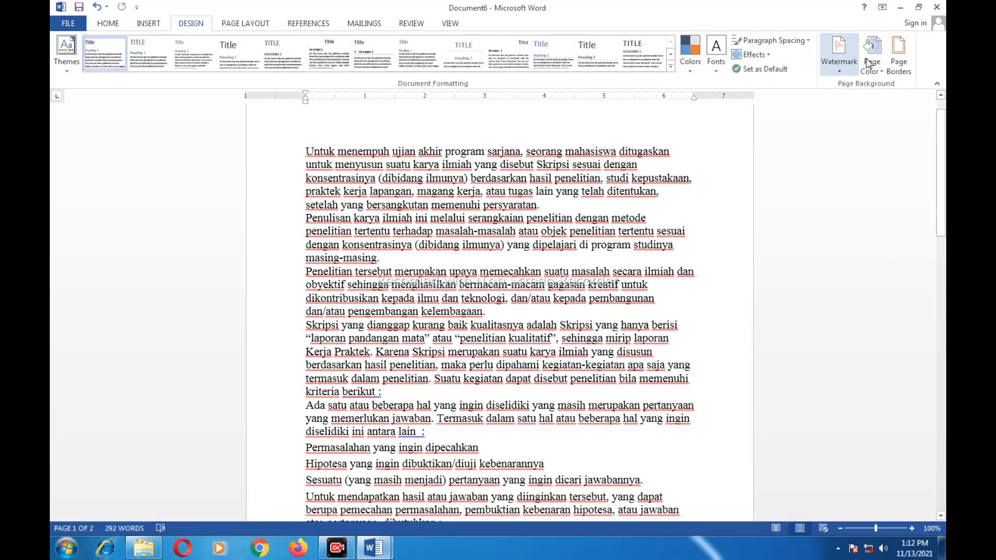
click(246, 23)
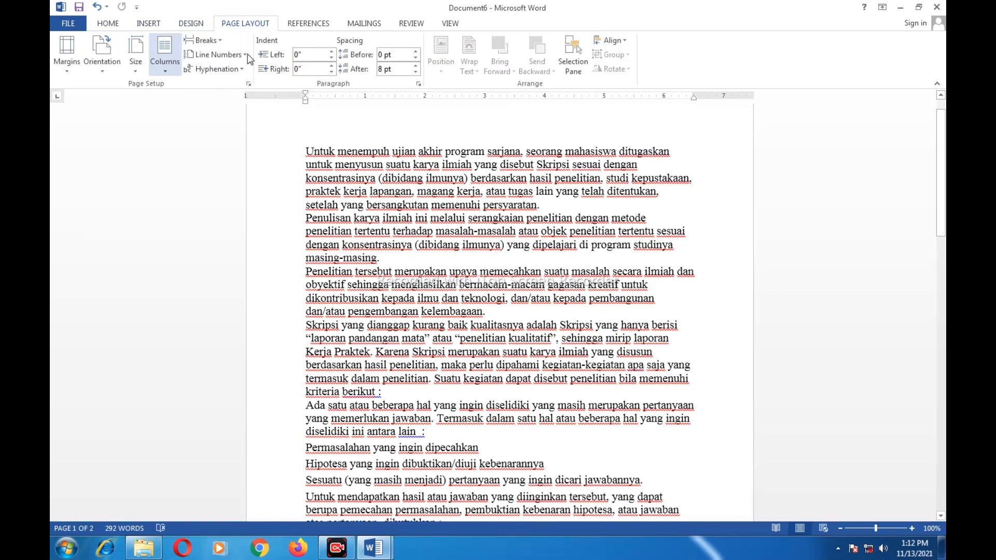
click(313, 24)
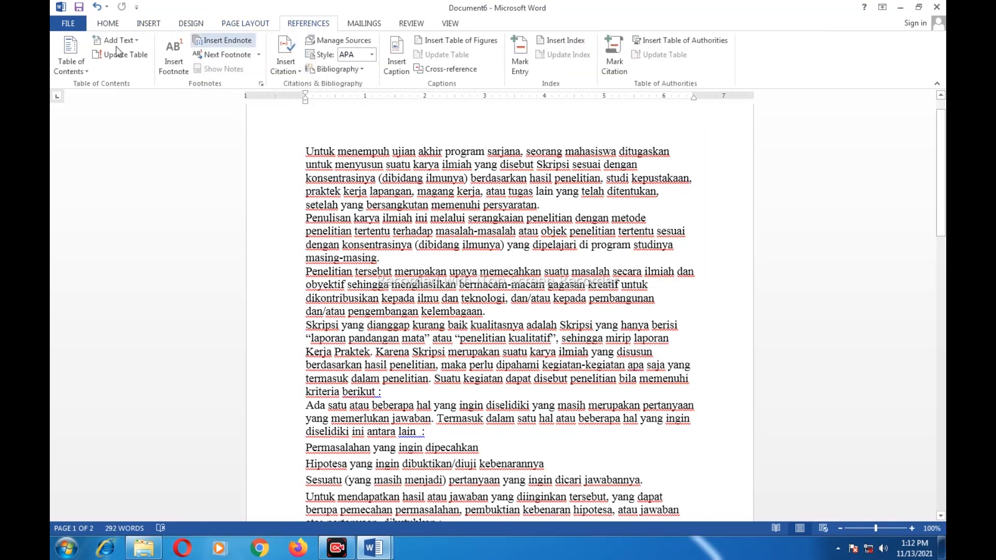
click(366, 25)
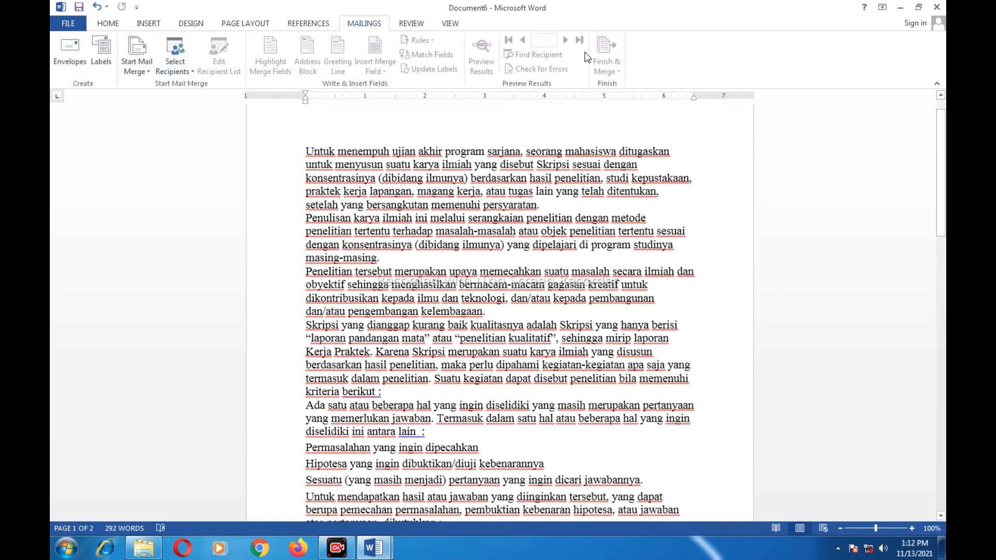
click(412, 25)
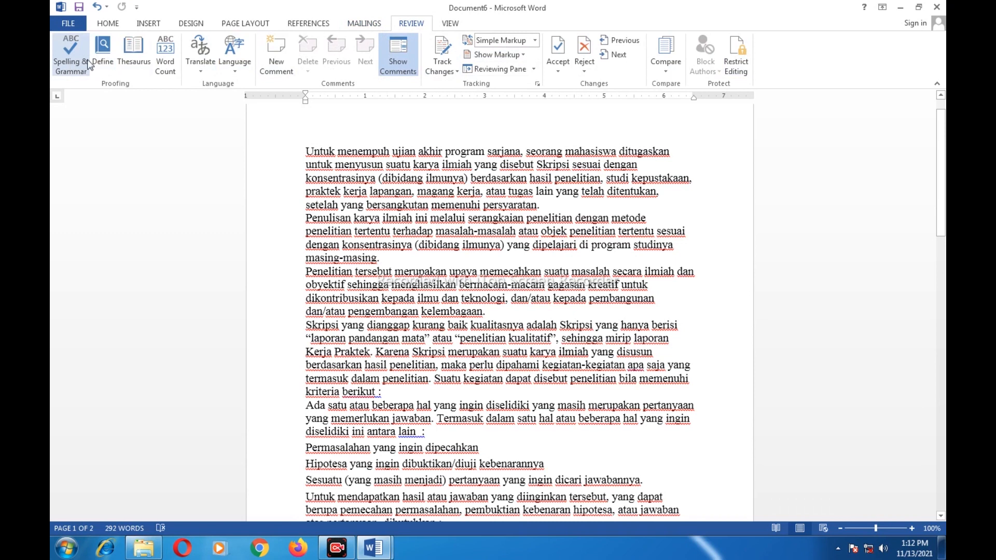
click(450, 24)
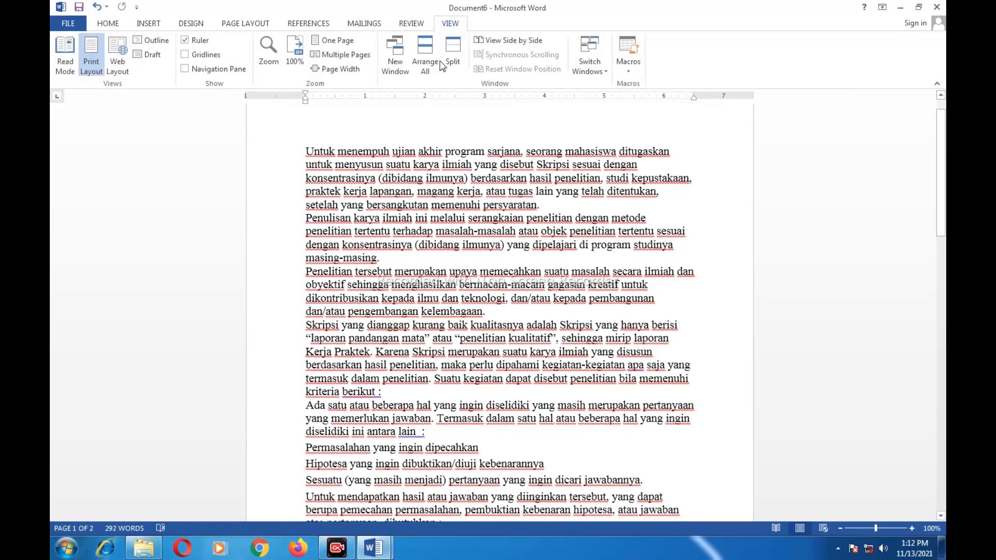
click(110, 26)
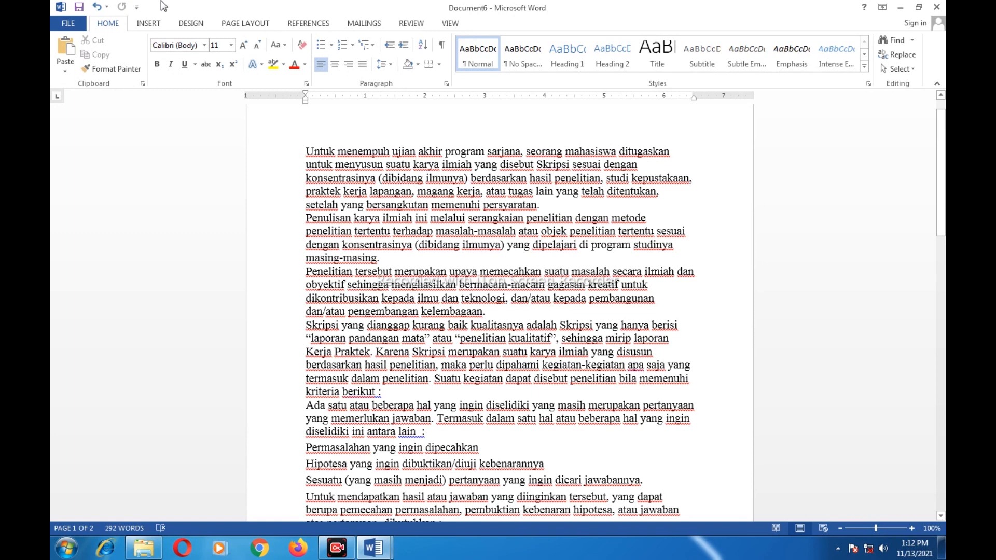
click(144, 86)
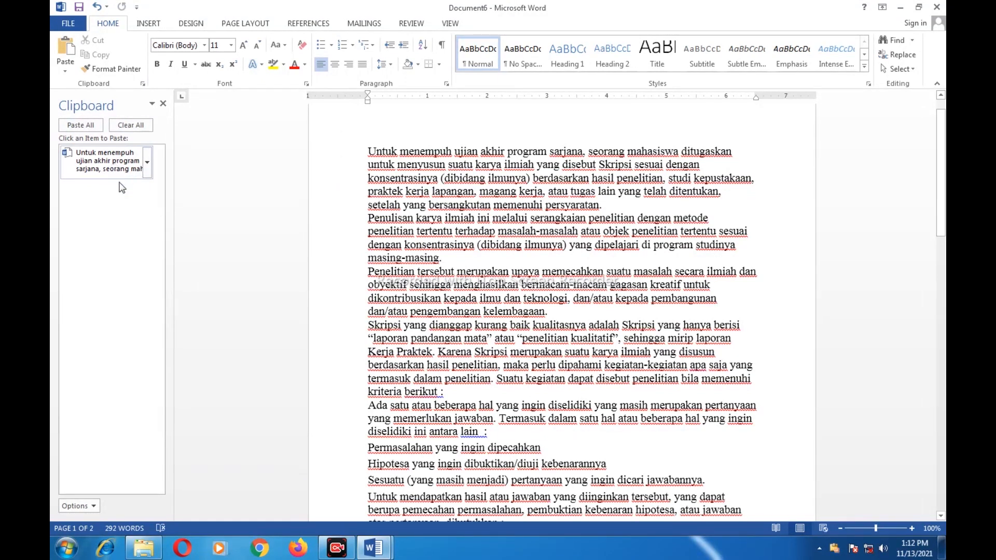
click(142, 84)
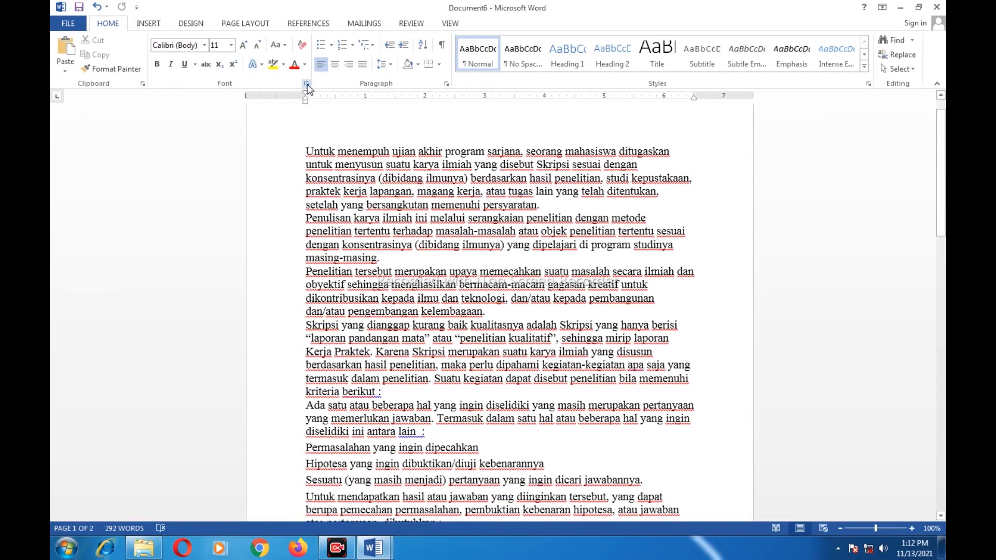
click(307, 84)
drag(429, 110, 702, 96)
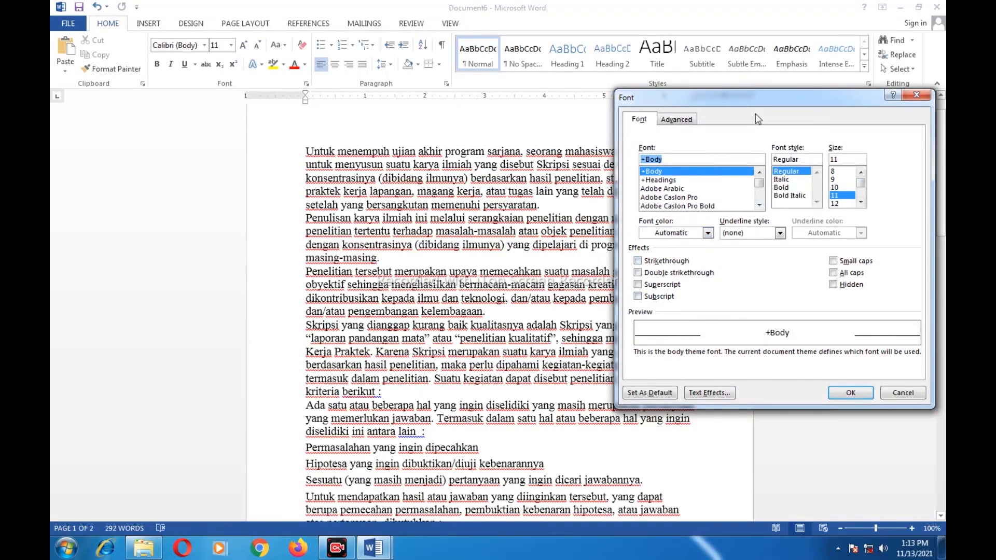
drag(758, 184, 758, 198)
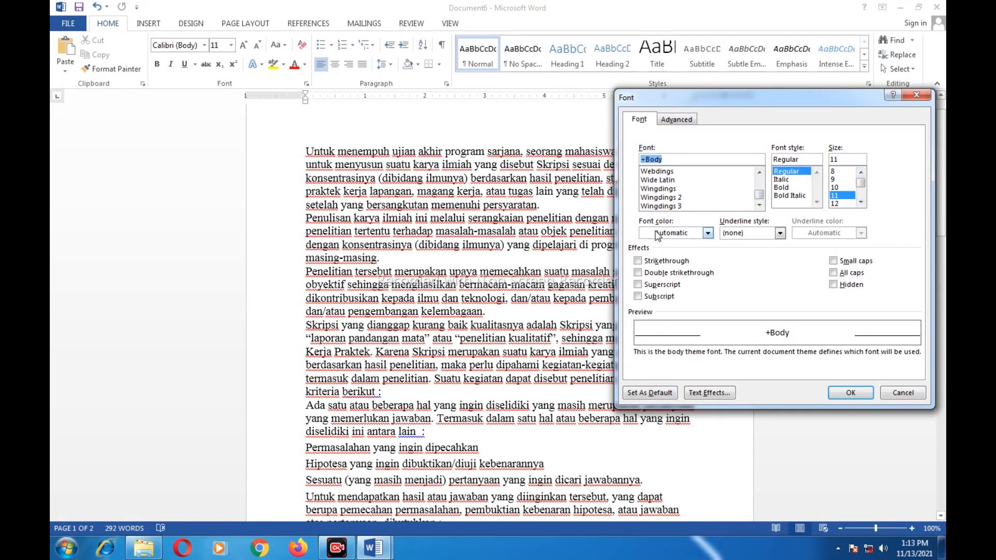
click(707, 233)
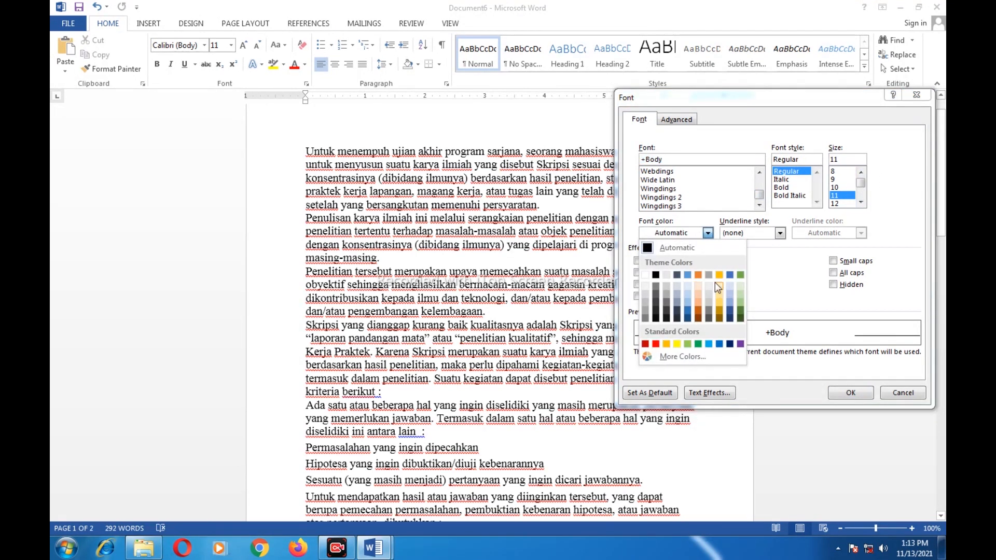
click(707, 232)
click(779, 232)
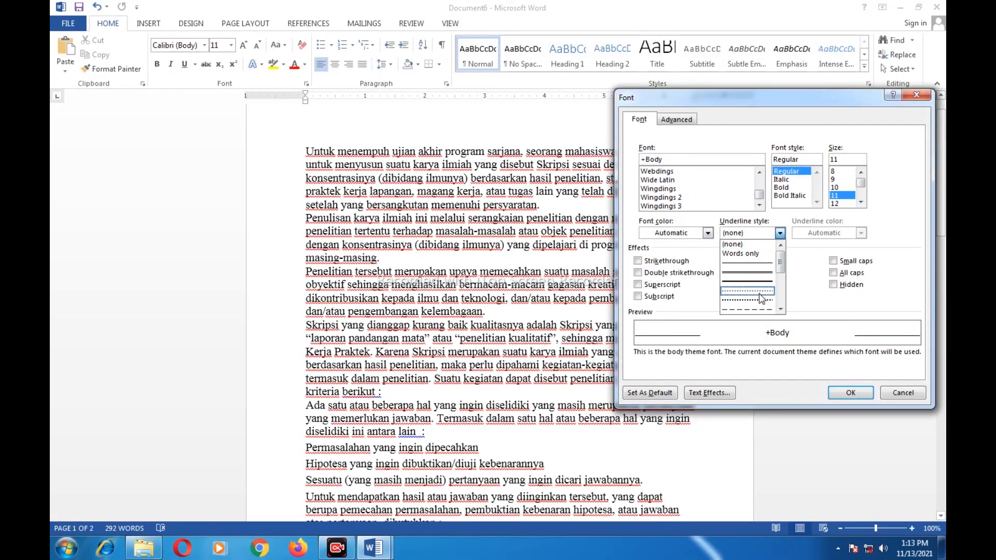
click(779, 233)
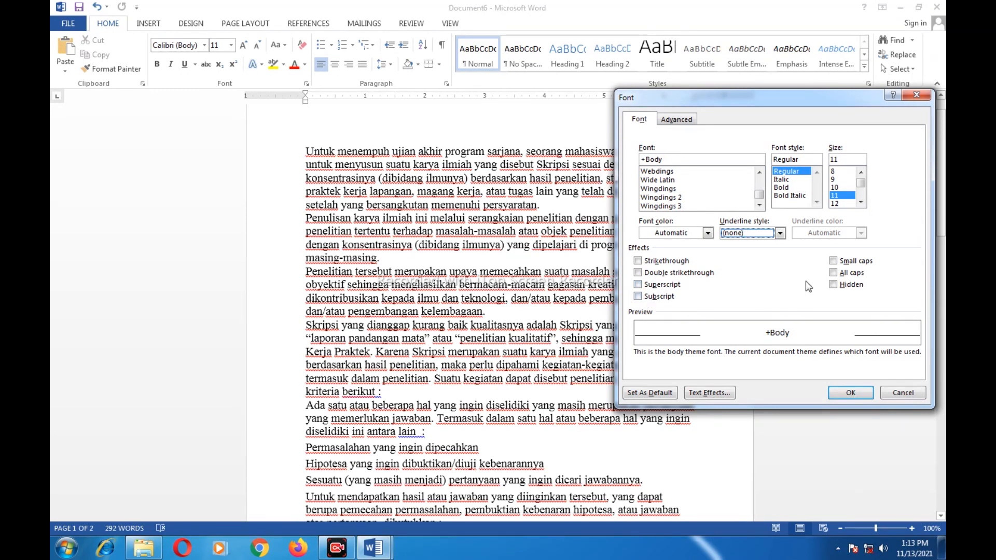
click(833, 262)
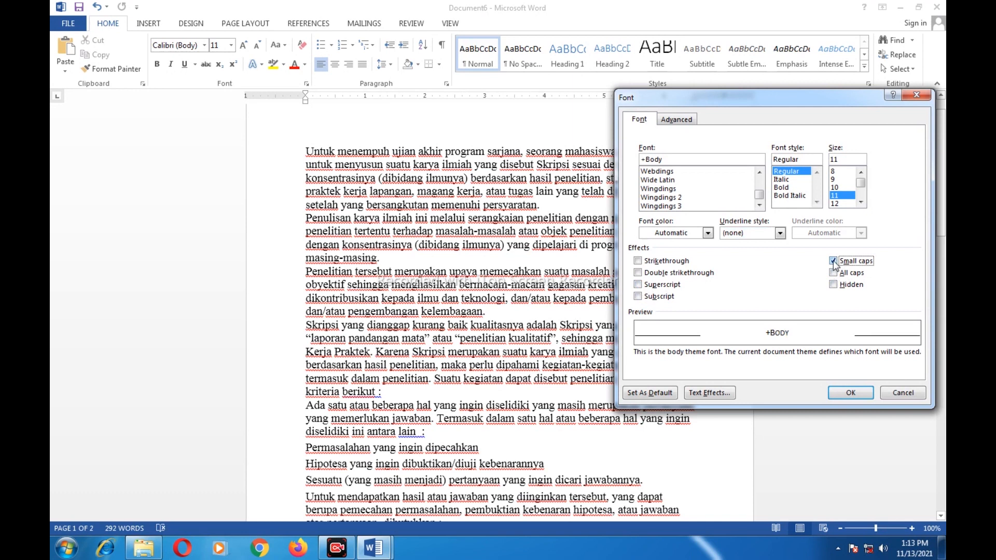
click(833, 262)
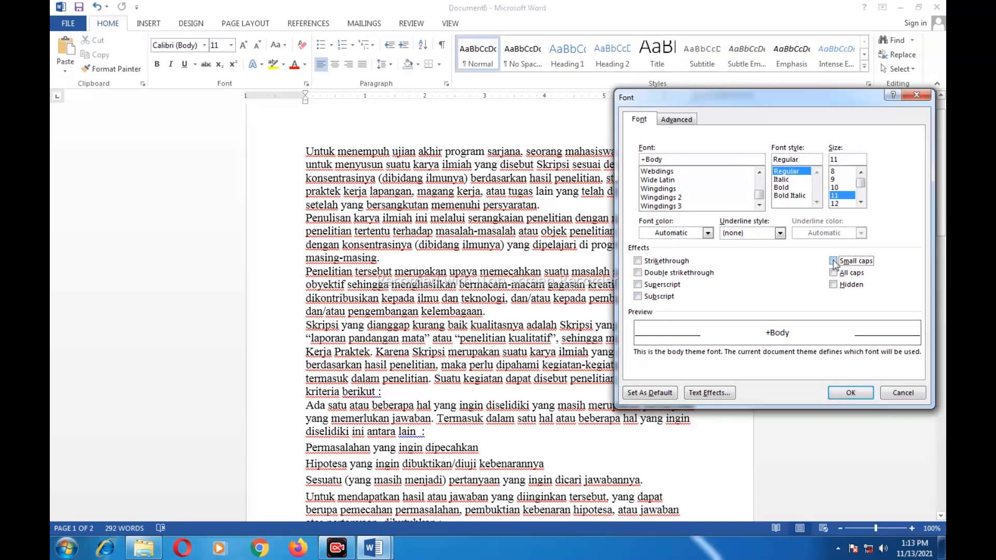
click(639, 273)
click(638, 285)
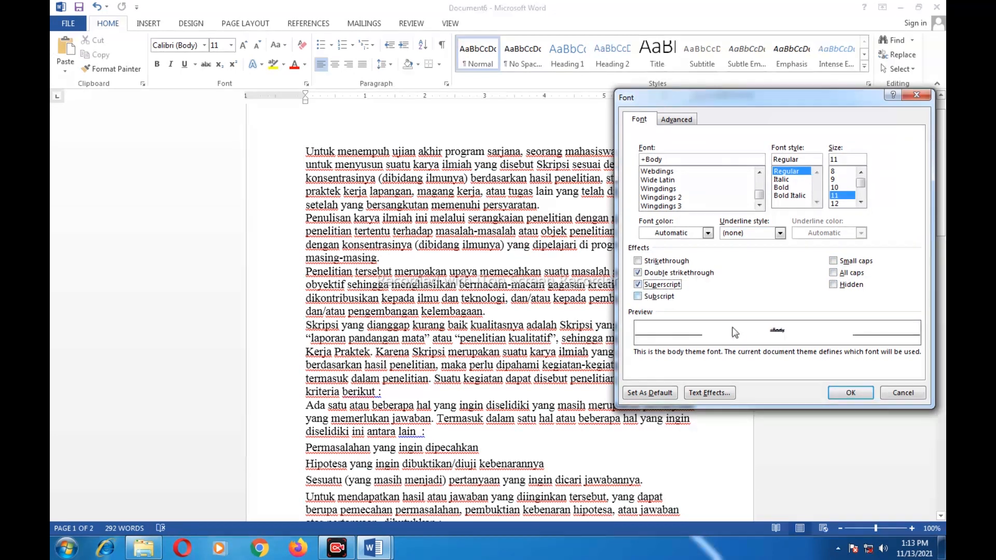
click(638, 273)
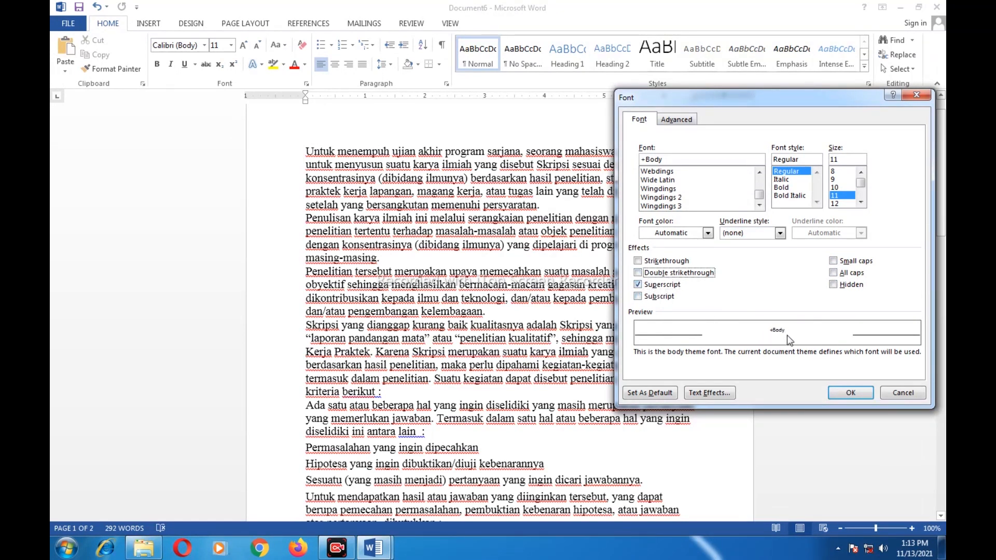
click(638, 273)
click(638, 284)
click(638, 273)
Keep Advanced character spacing at Normal and cancel the Font dialog without changes
click(678, 120)
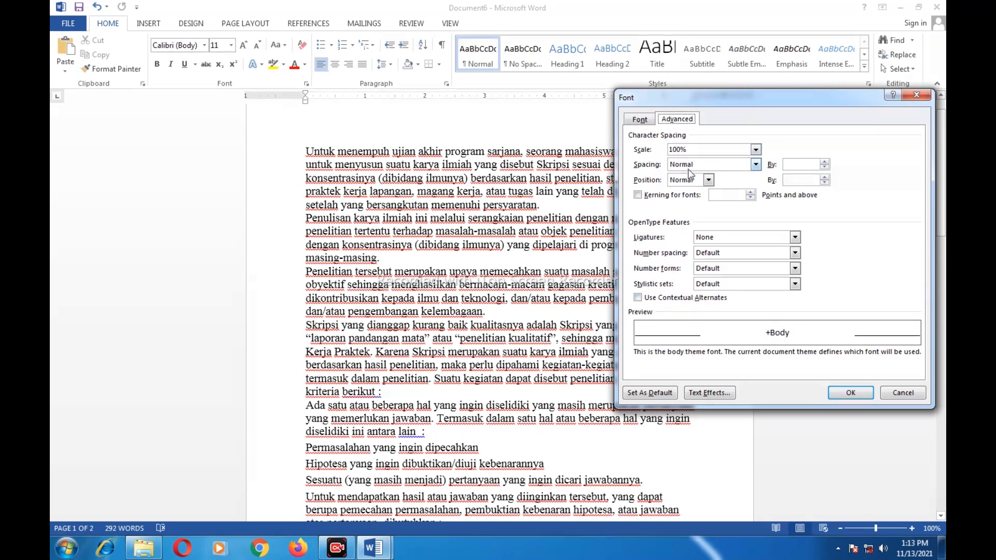
click(756, 165)
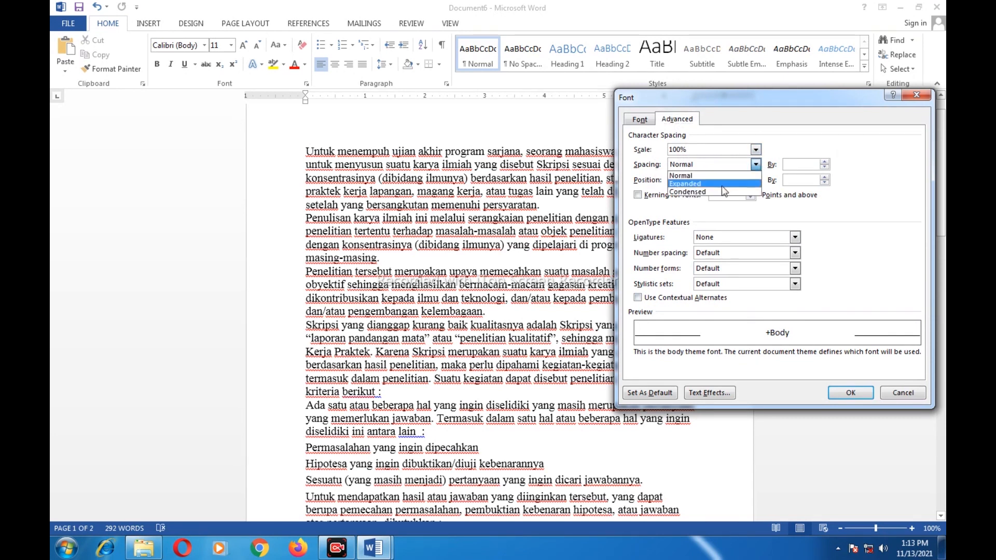
click(756, 164)
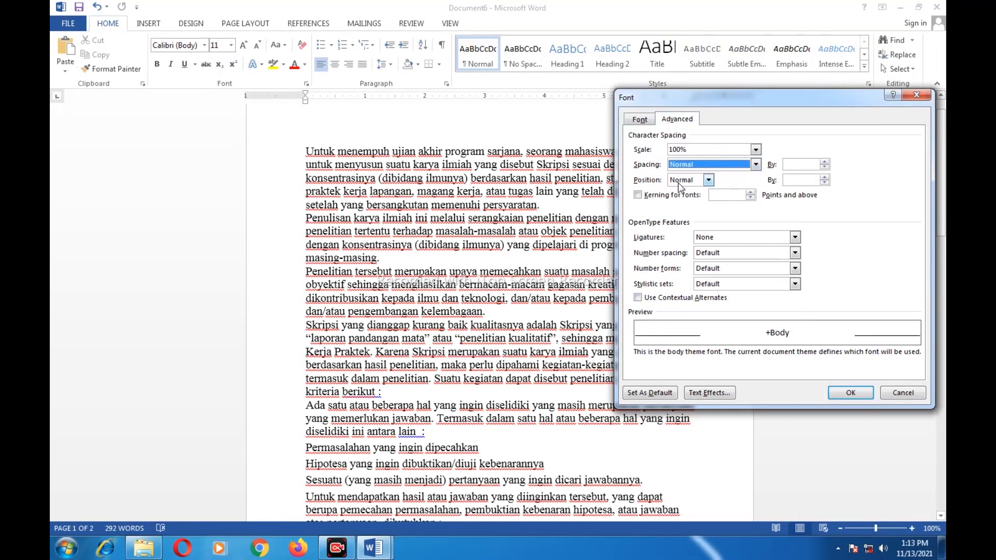
click(903, 393)
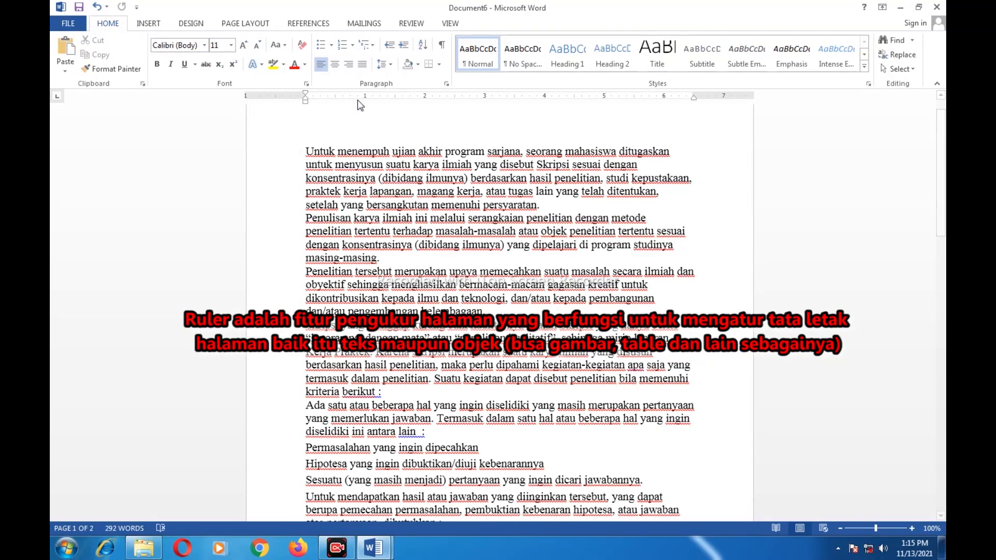
Scroll to the document's end and show the REVIEW, then VIEW commands
scroll(357, 99, down, 9)
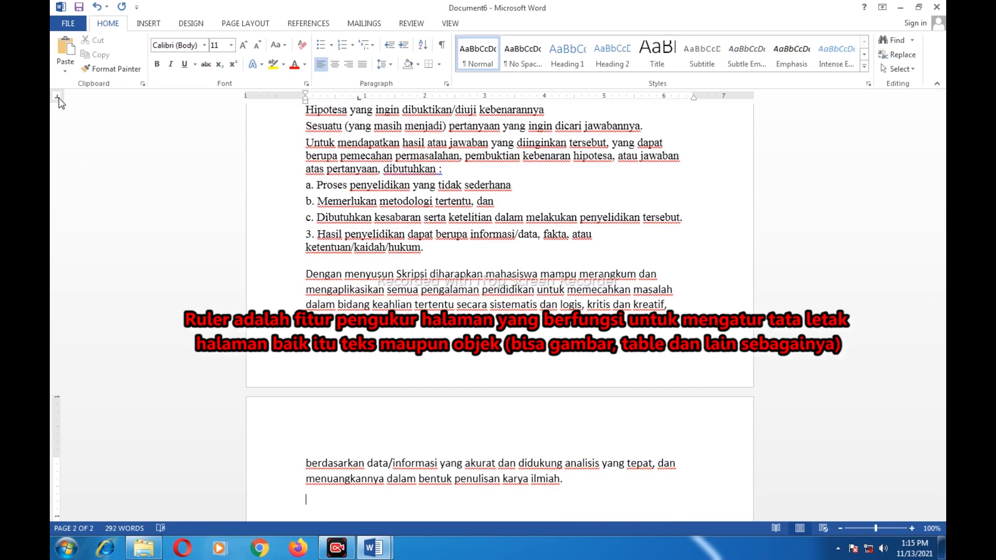
click(414, 26)
click(450, 26)
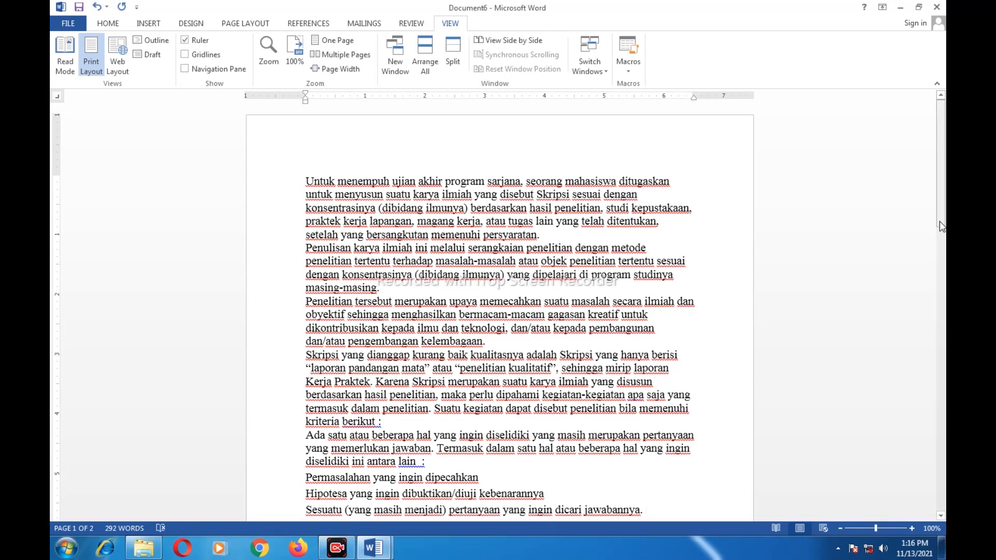
drag(938, 221, 115, 431)
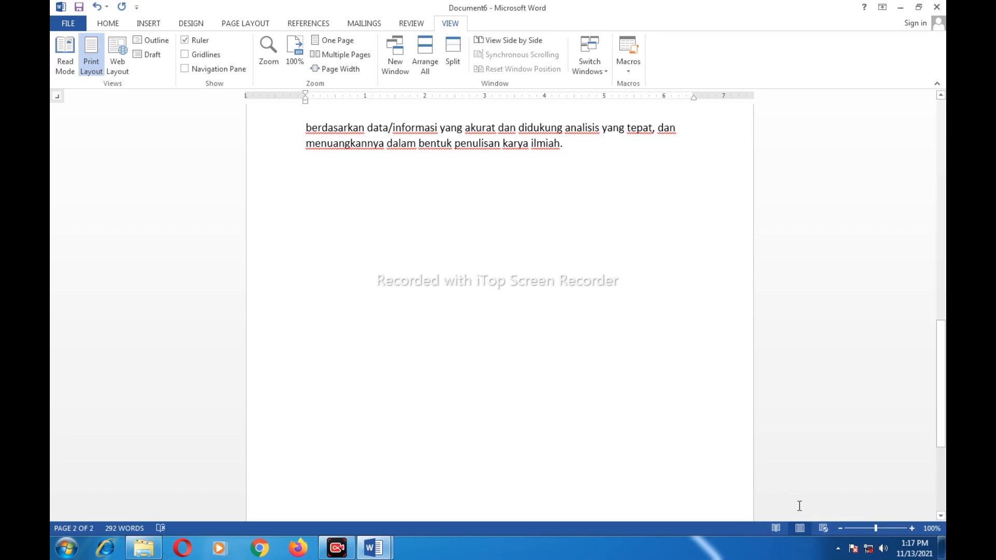
click(777, 529)
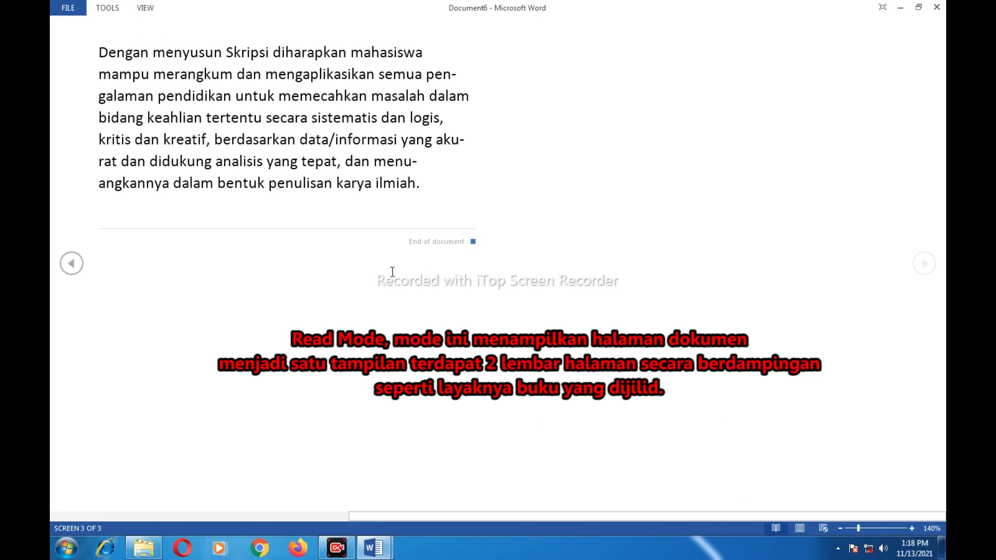
scroll(333, 178, up, 1)
scroll(327, 182, down, 1)
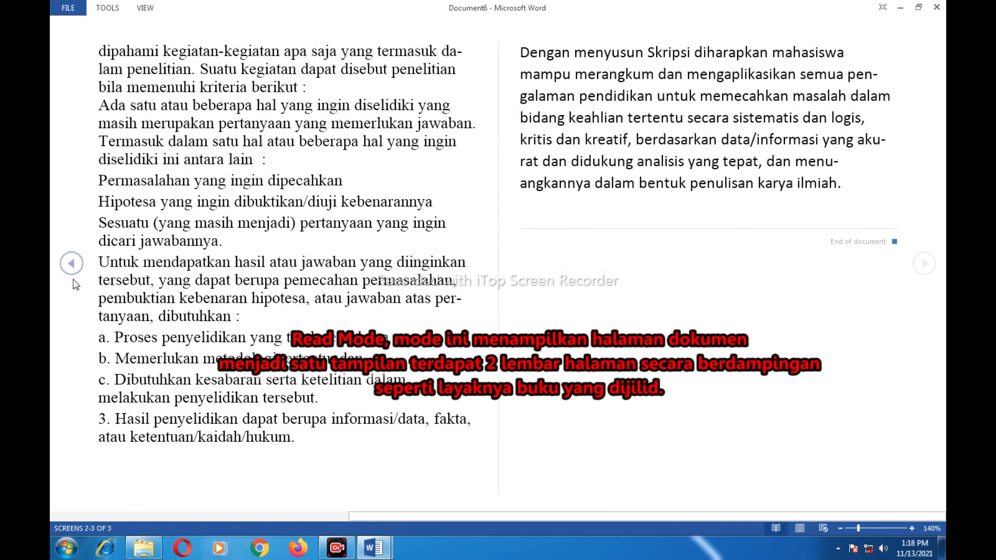
click(71, 263)
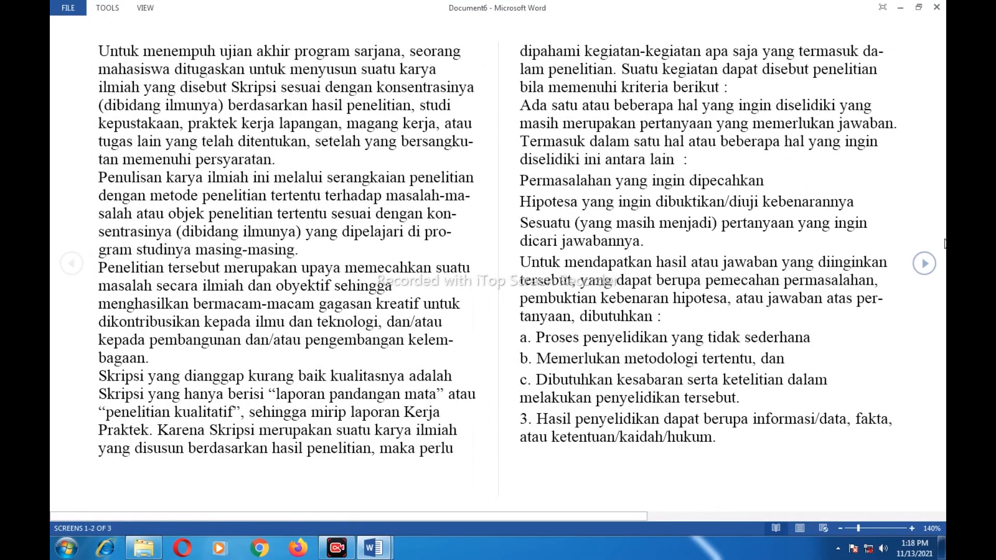
click(924, 263)
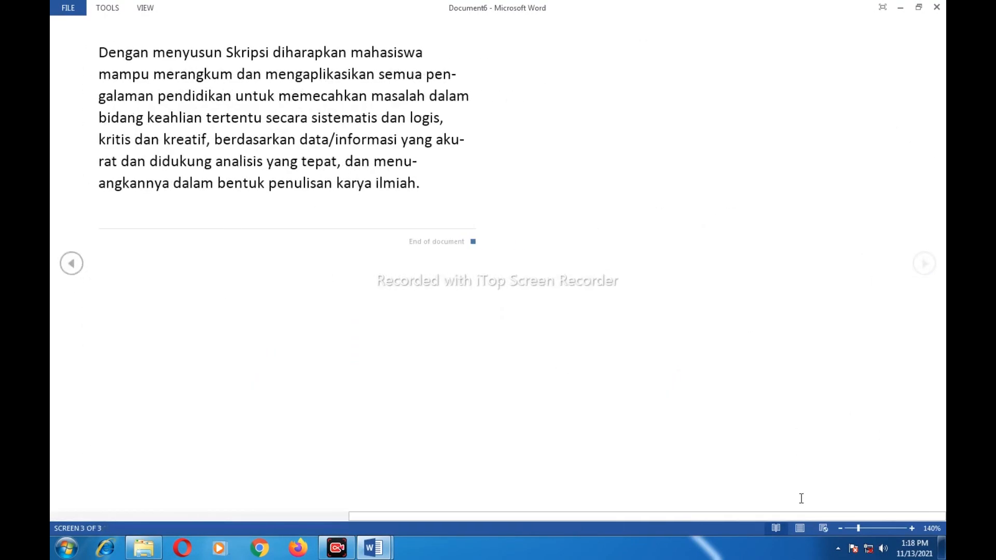
click(799, 529)
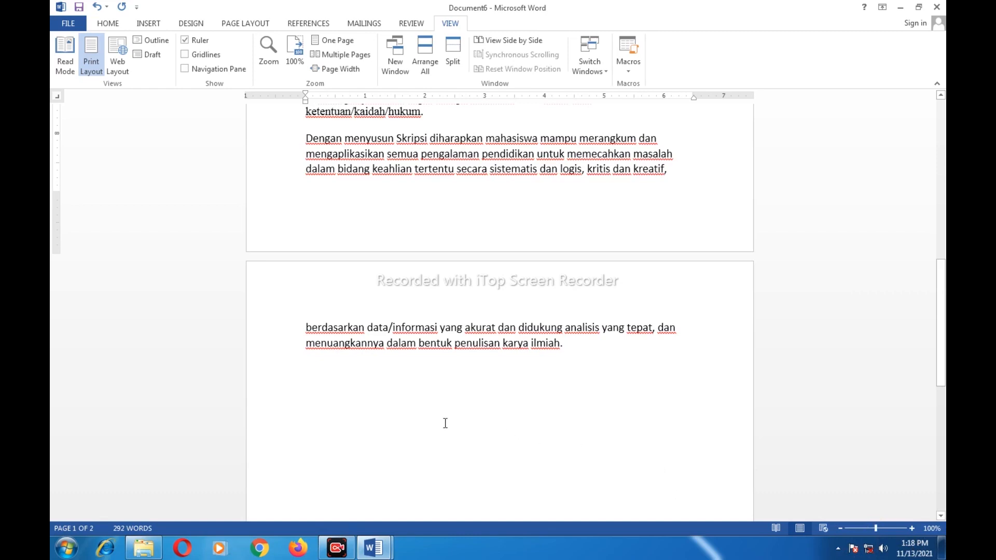
Scroll to the top, select then deselect the first line, and return to HOME
scroll(418, 385, up, 3)
scroll(419, 384, up, 8)
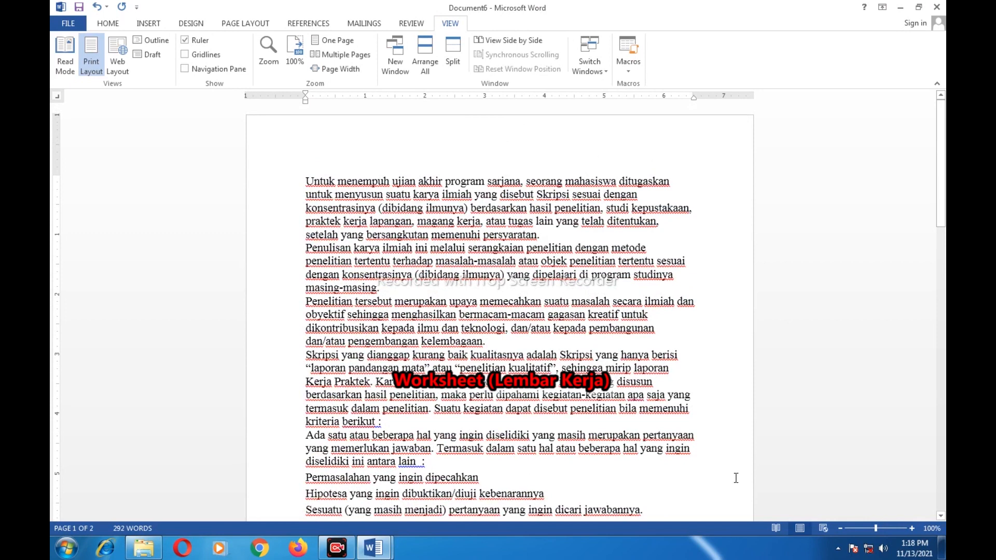
click(265, 166)
click(436, 193)
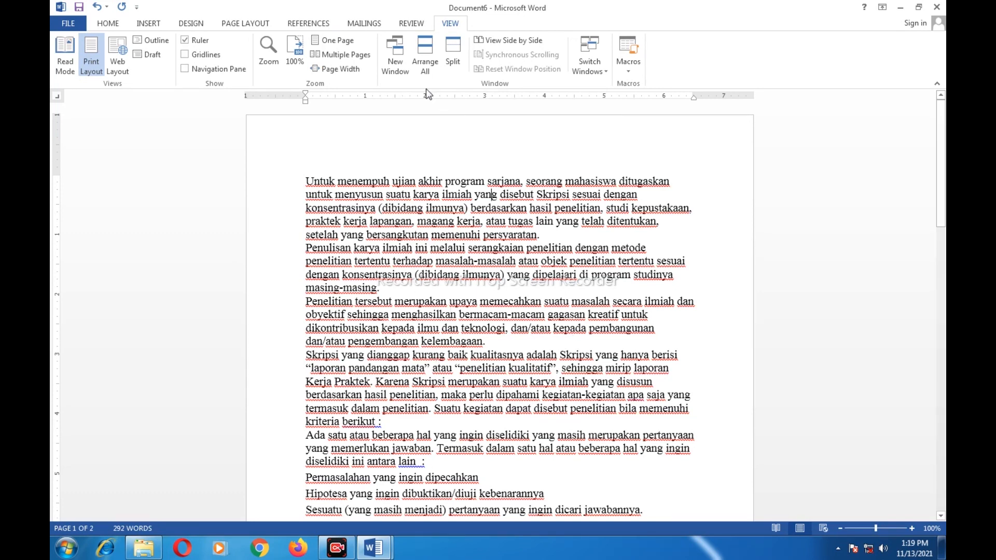
click(109, 26)
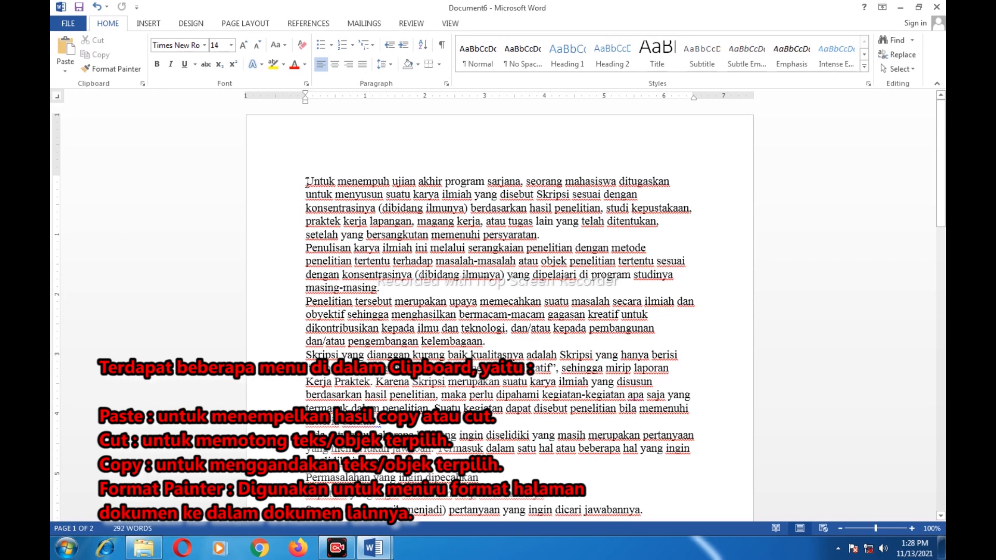
drag(315, 179, 417, 181)
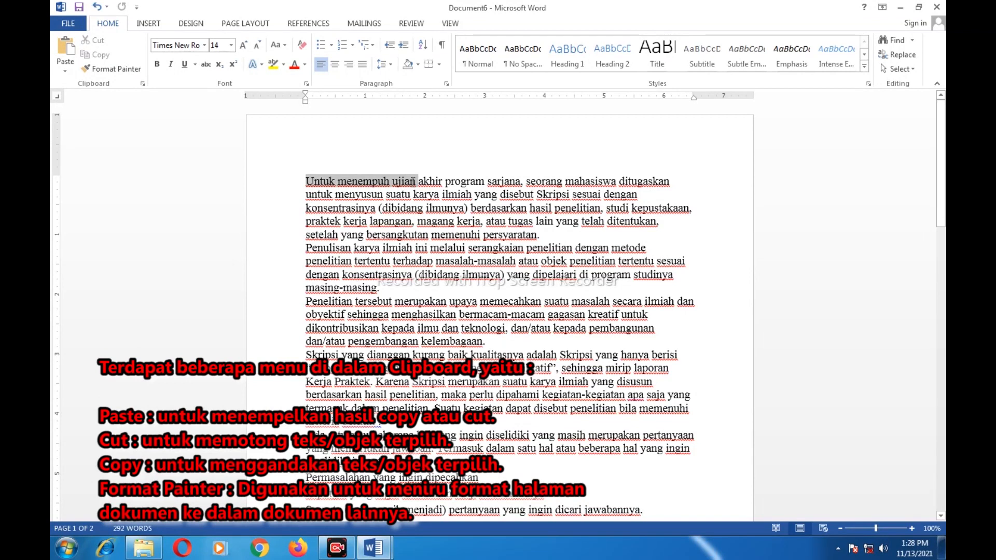
drag(415, 181, 416, 181)
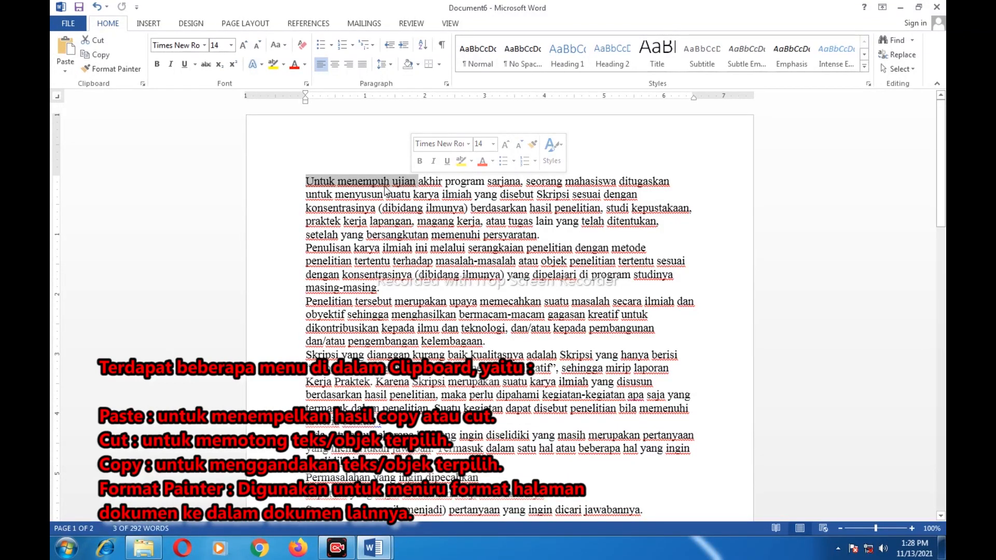
click(102, 56)
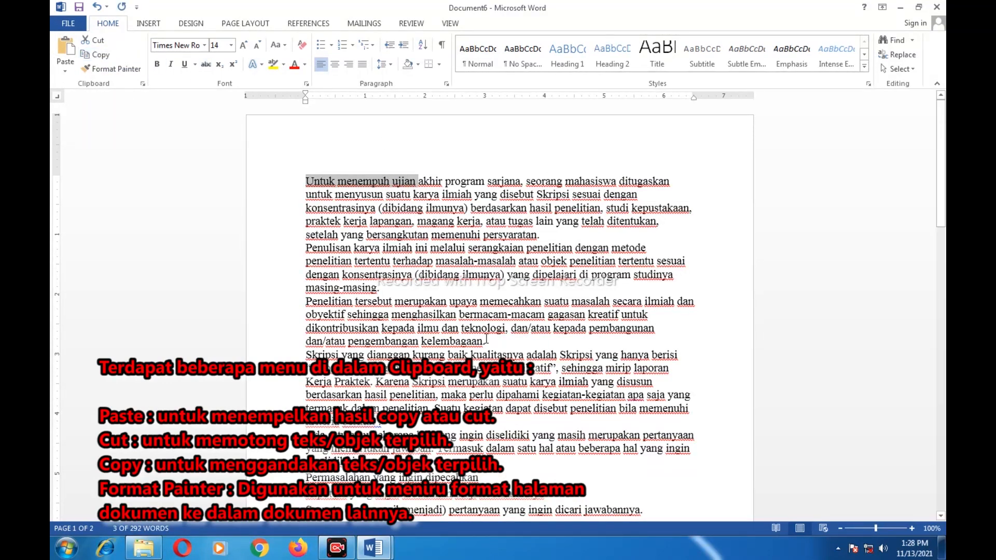
click(306, 300)
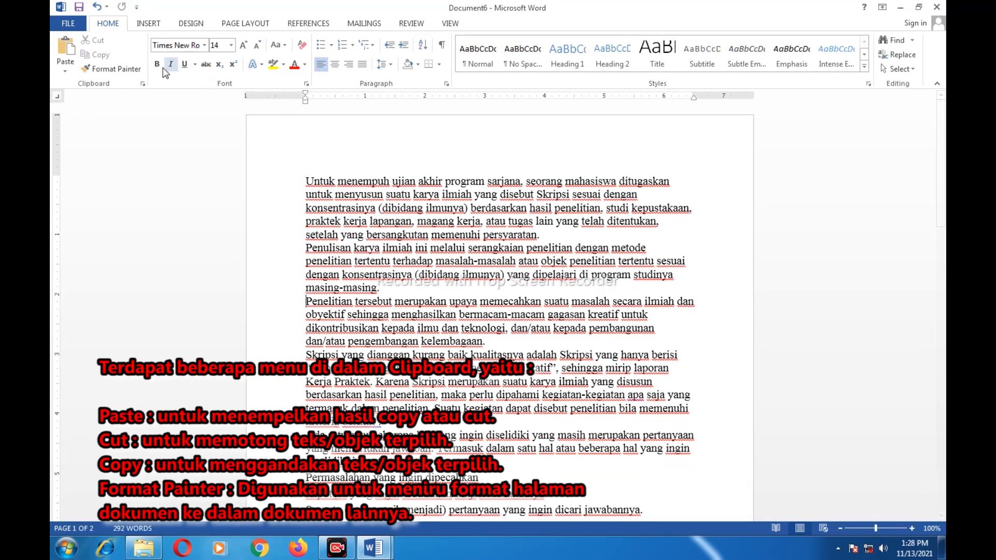
click(71, 54)
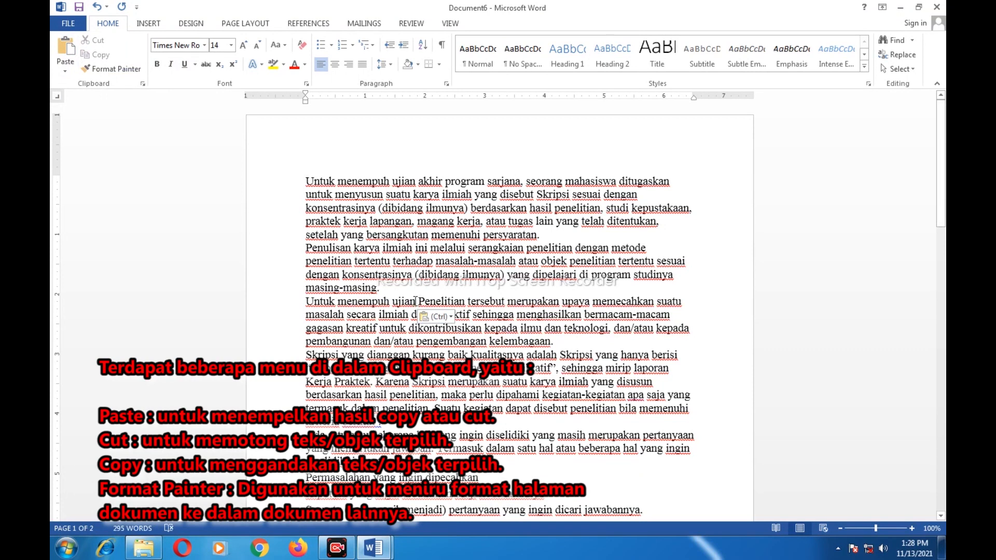
drag(305, 302, 417, 301)
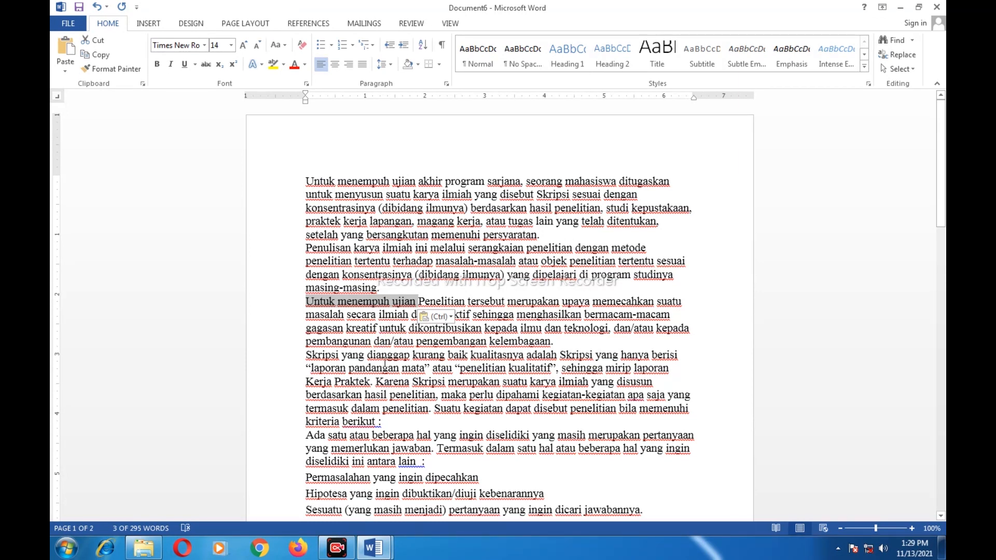
key(Delete)
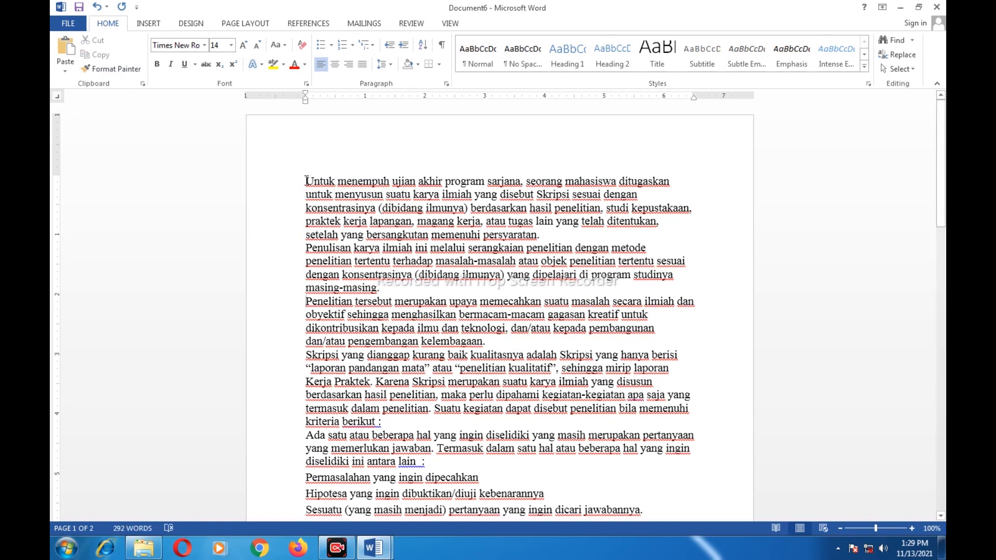
drag(307, 180, 515, 190)
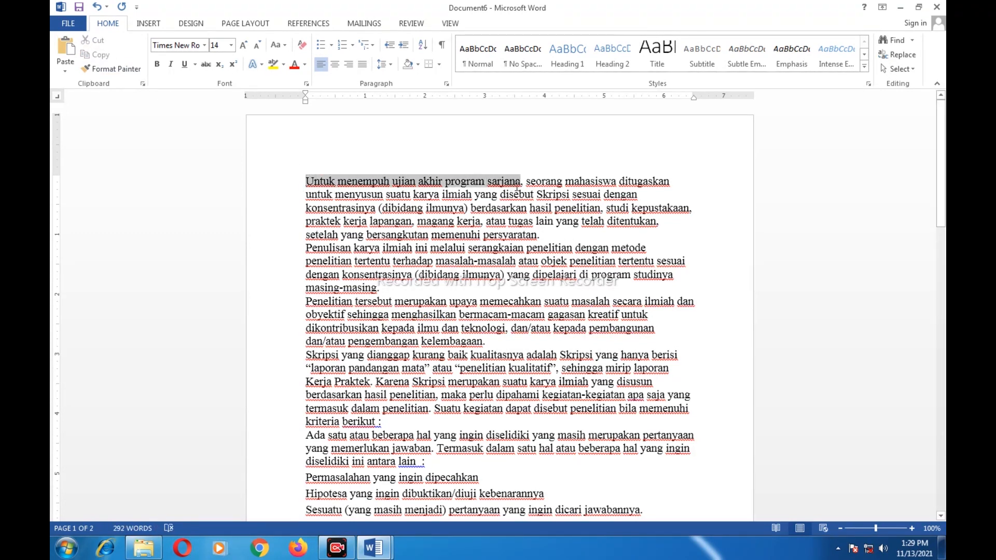
drag(517, 190, 519, 189)
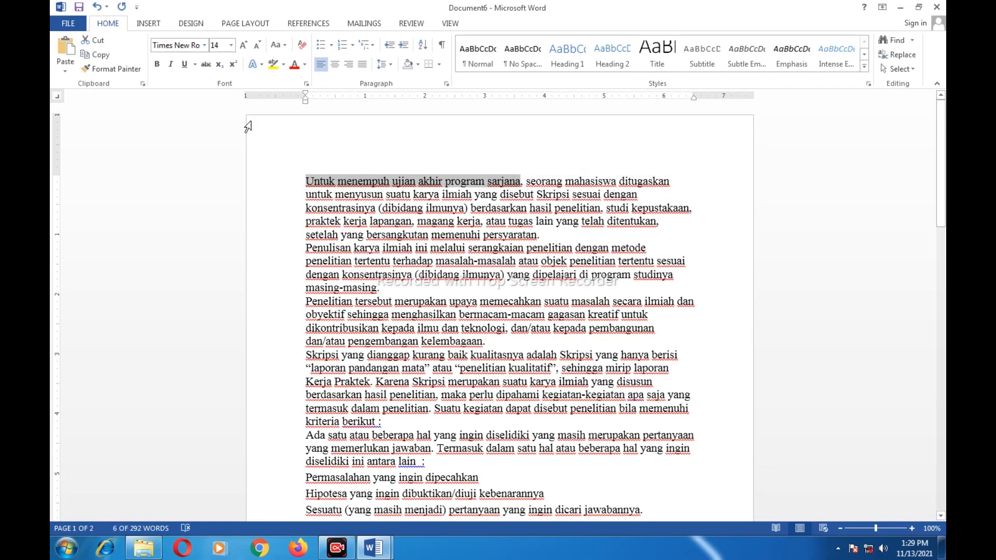
click(95, 39)
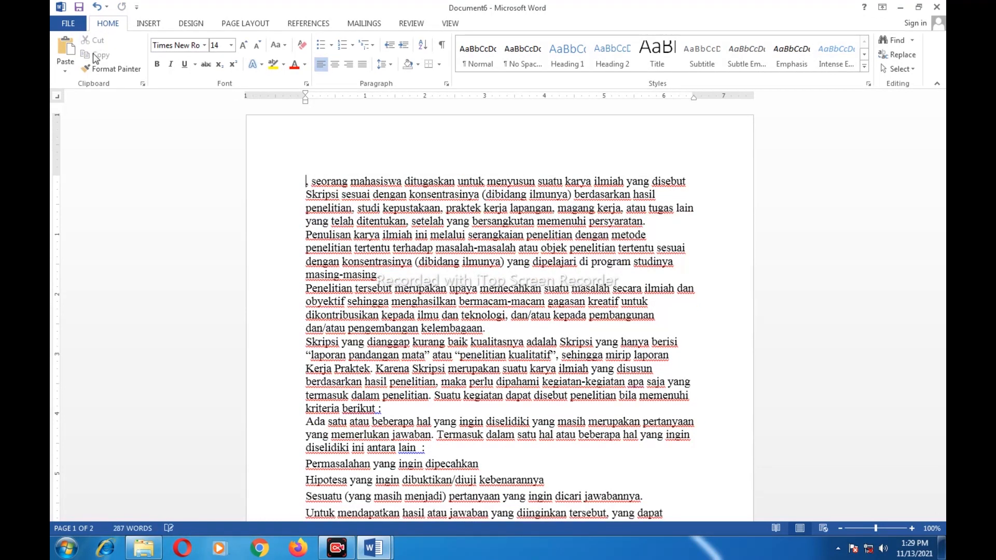
click(306, 289)
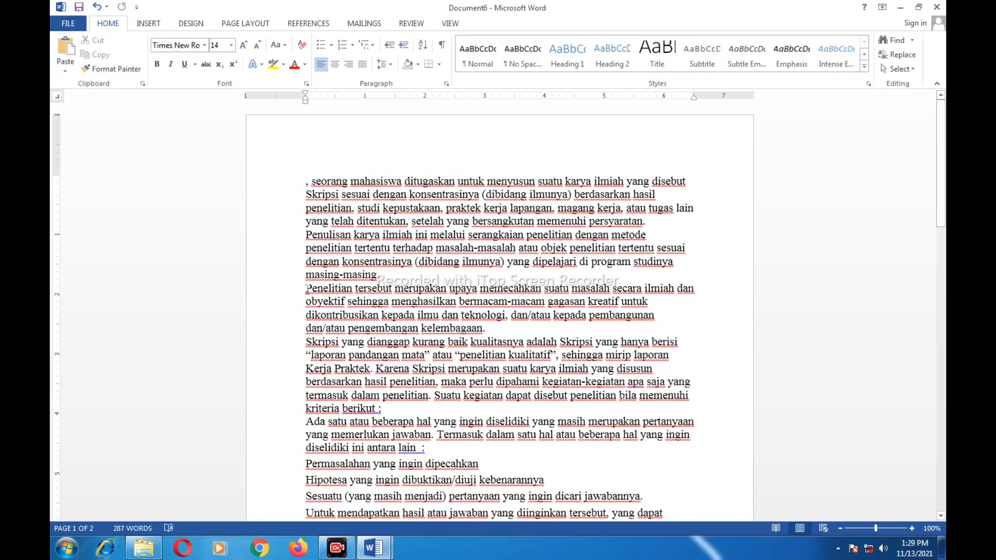
click(65, 52)
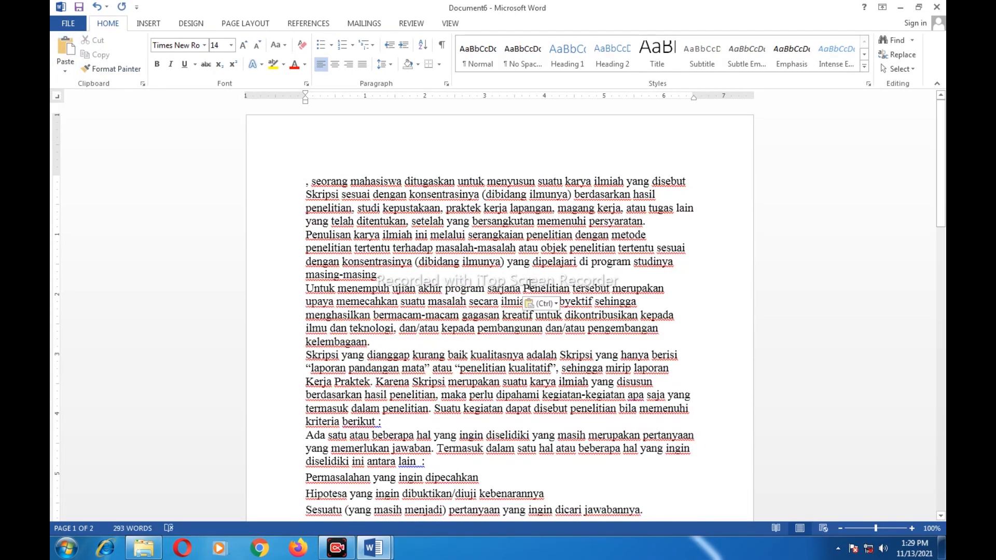
drag(522, 288, 312, 288)
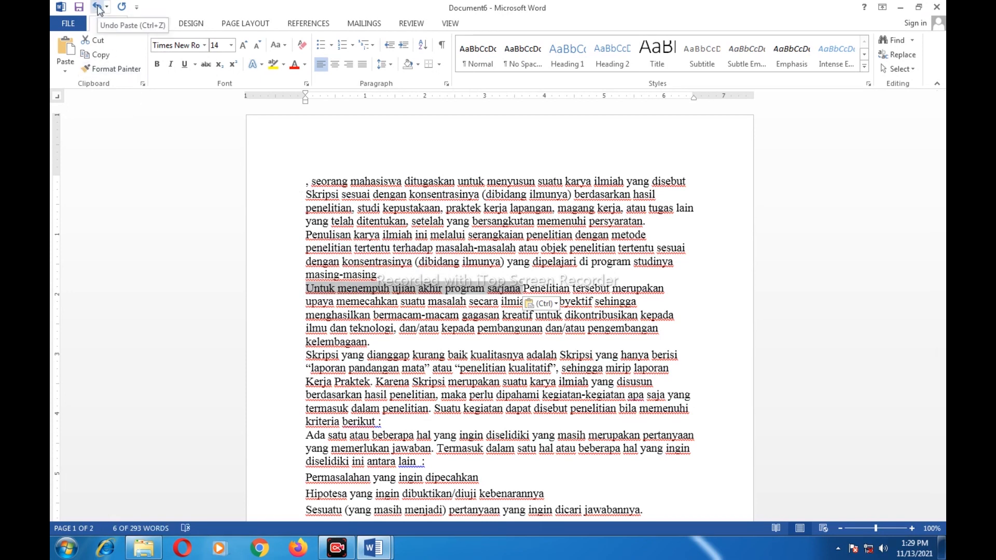
click(98, 8)
click(98, 8)
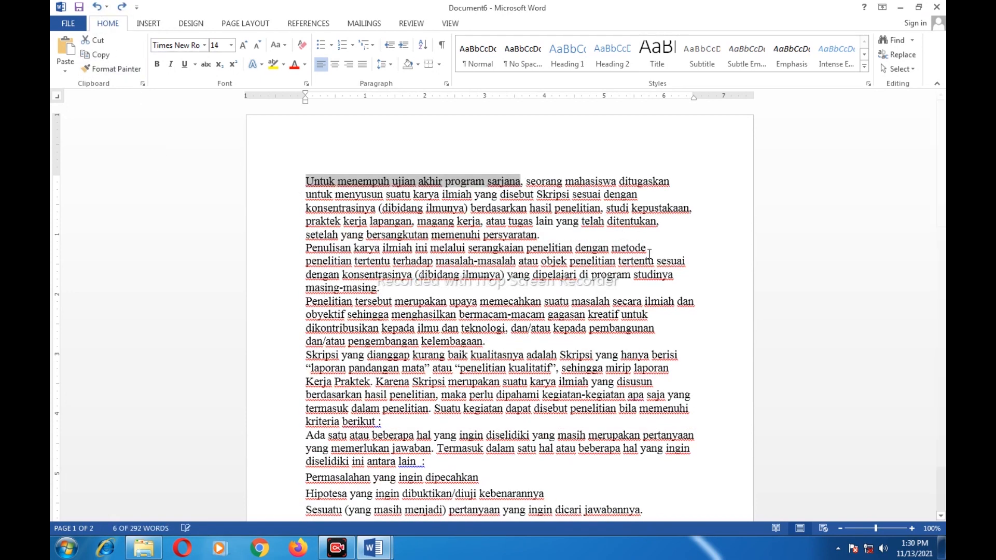
click(491, 220)
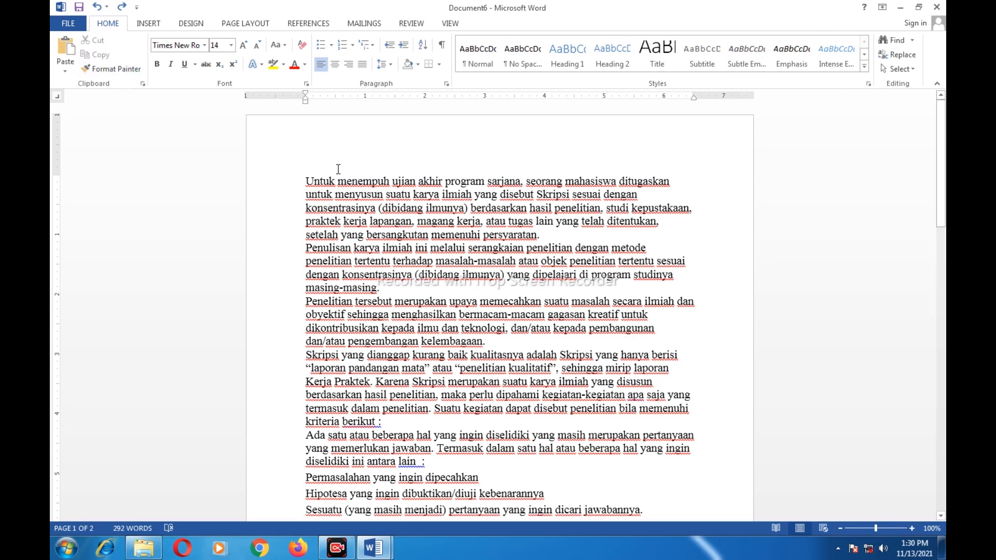
drag(307, 181, 441, 181)
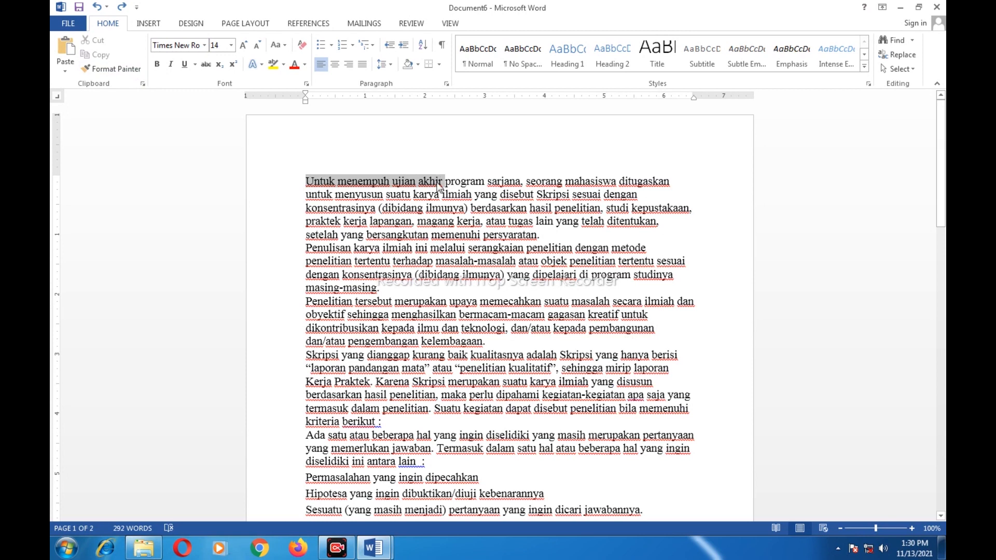
Make 'Untuk menempuh ujian akhir' red, struck through and bold
drag(438, 181, 439, 181)
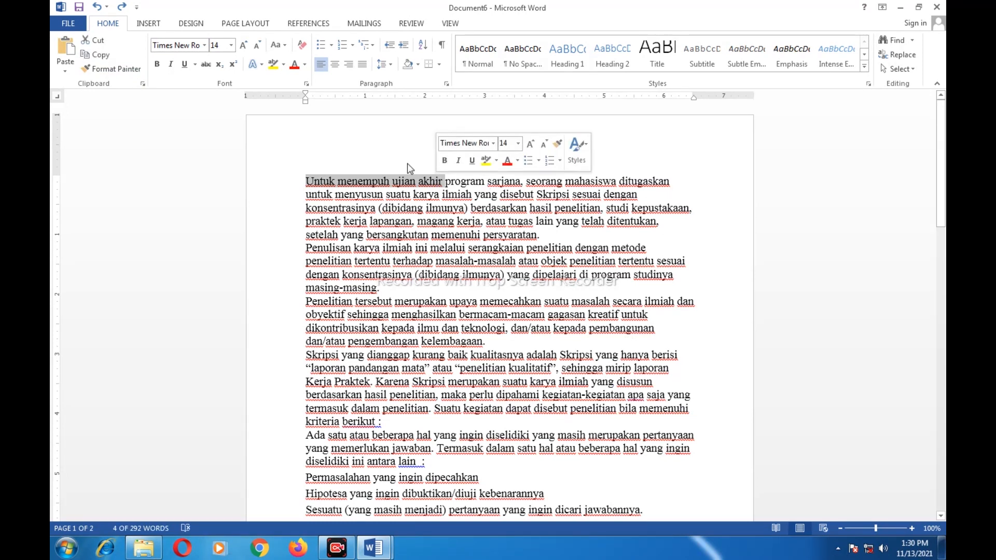
click(304, 65)
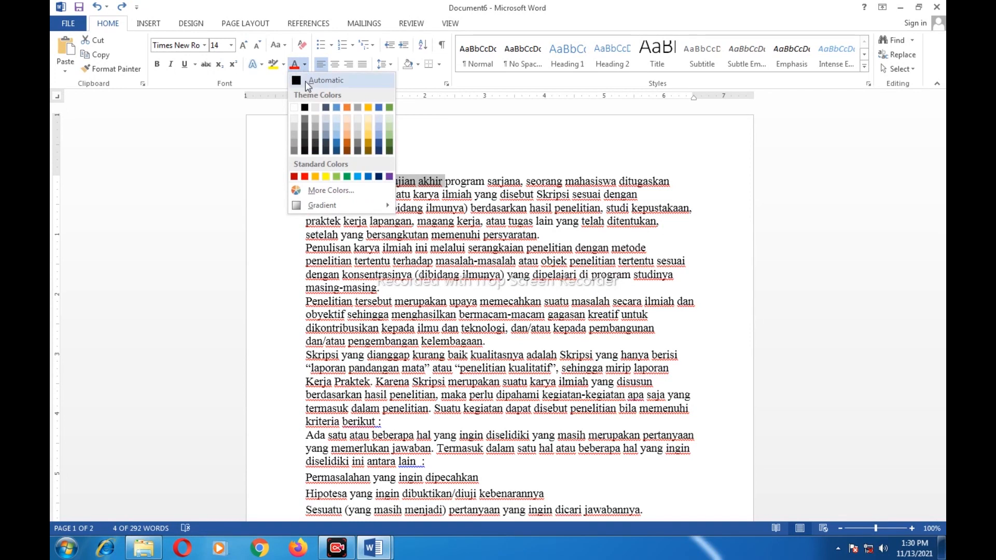
click(304, 177)
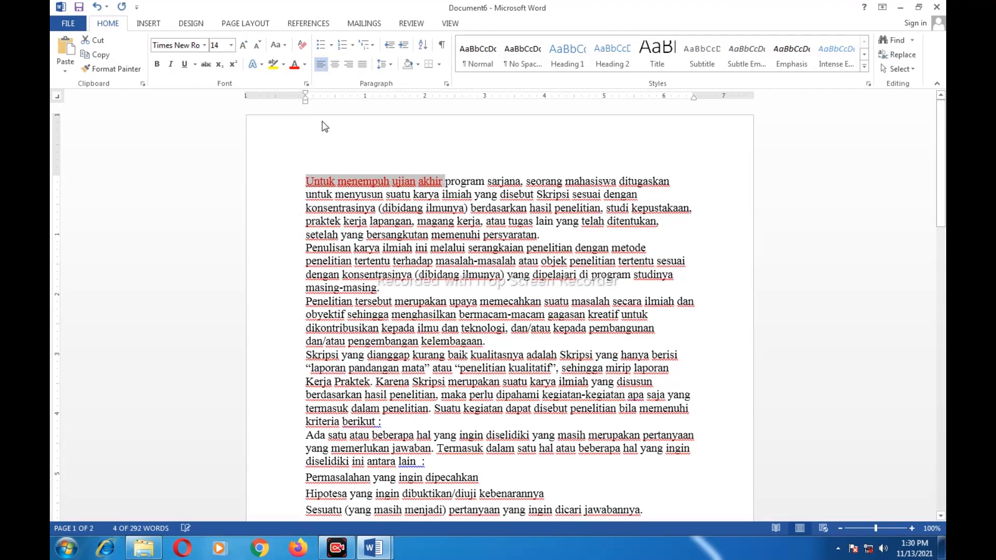
click(206, 65)
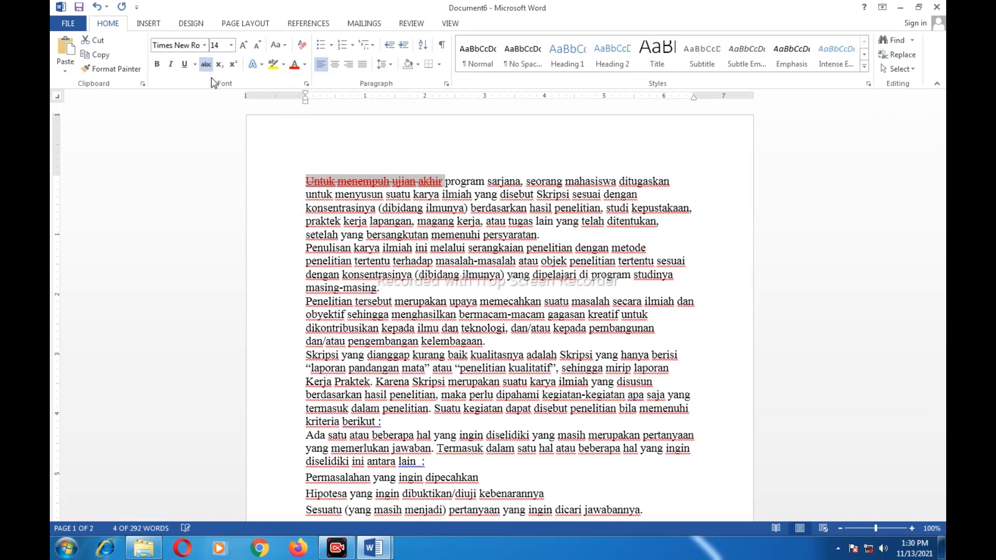
click(158, 65)
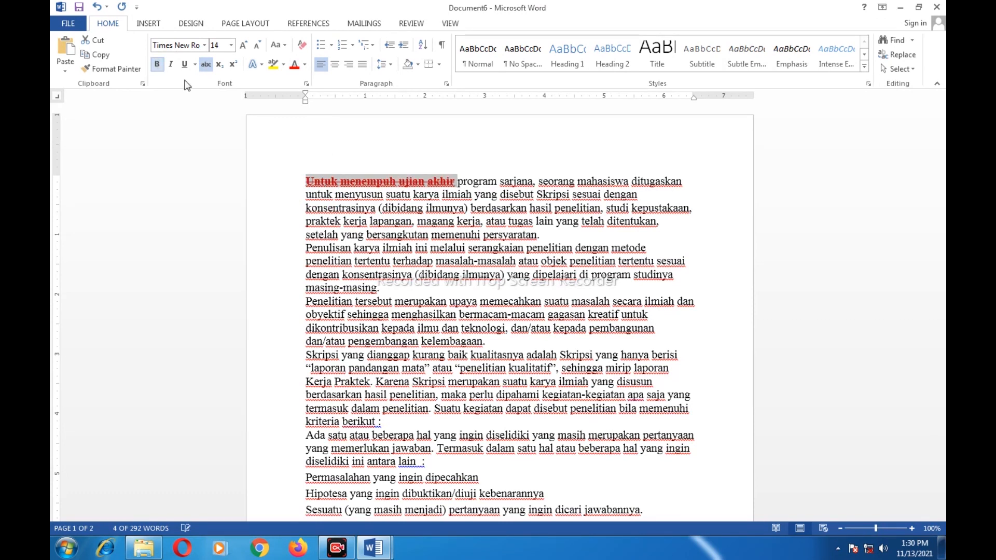
click(450, 192)
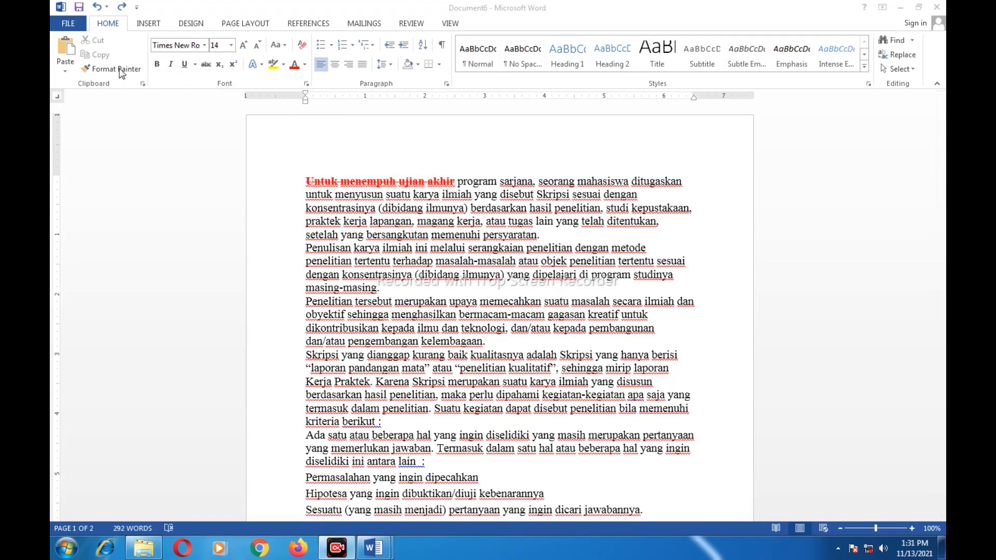
Copy that formatting onto 'Penelitian tersebut merupakan upaya memecahkan' with Format Painter
click(311, 188)
click(323, 184)
drag(306, 181, 454, 182)
click(102, 71)
drag(306, 302, 525, 304)
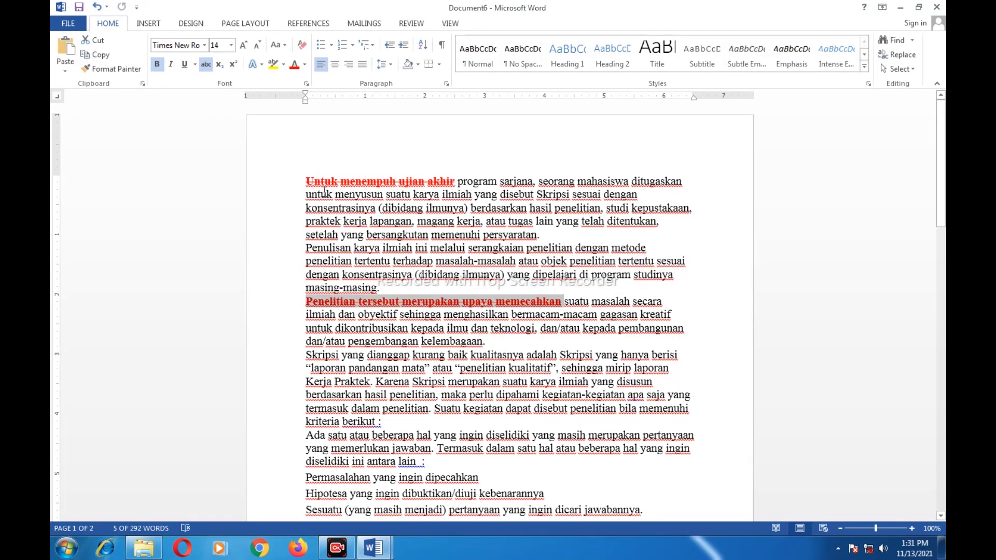
Undo three times to strip the red bold strikethrough from both phrases, then deselect
click(97, 7)
click(97, 7)
click(97, 7)
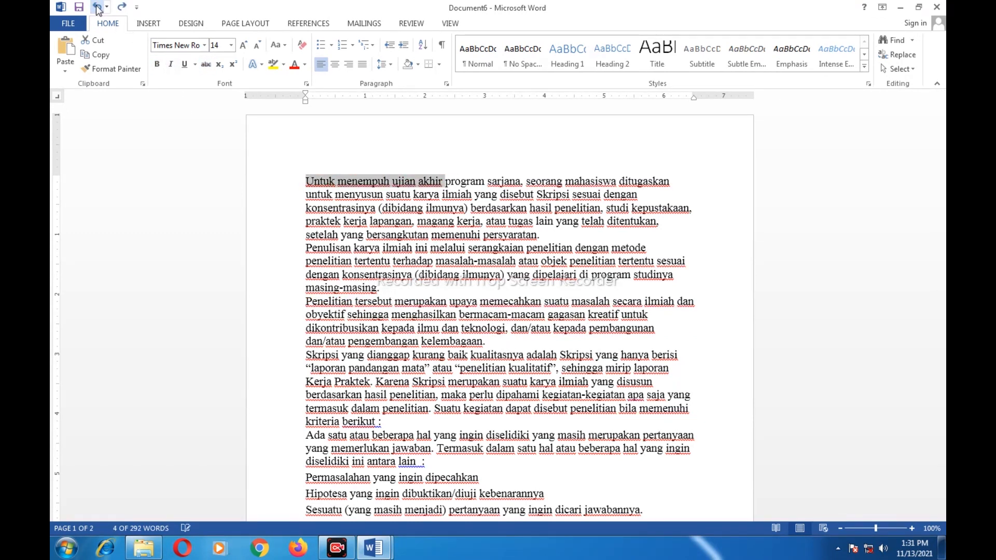
click(474, 195)
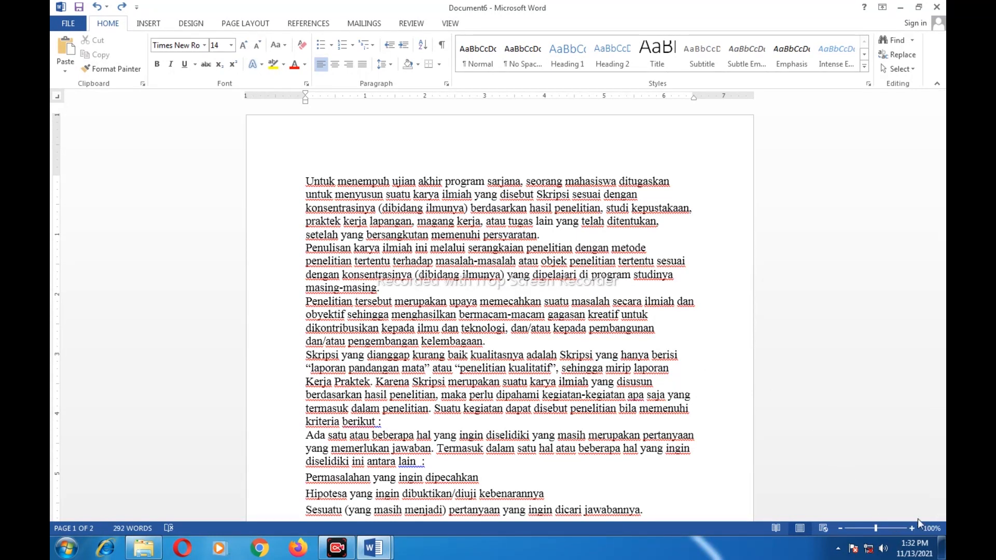
Set the status-bar zoom to 132% and scroll down through the enlarged text
click(879, 529)
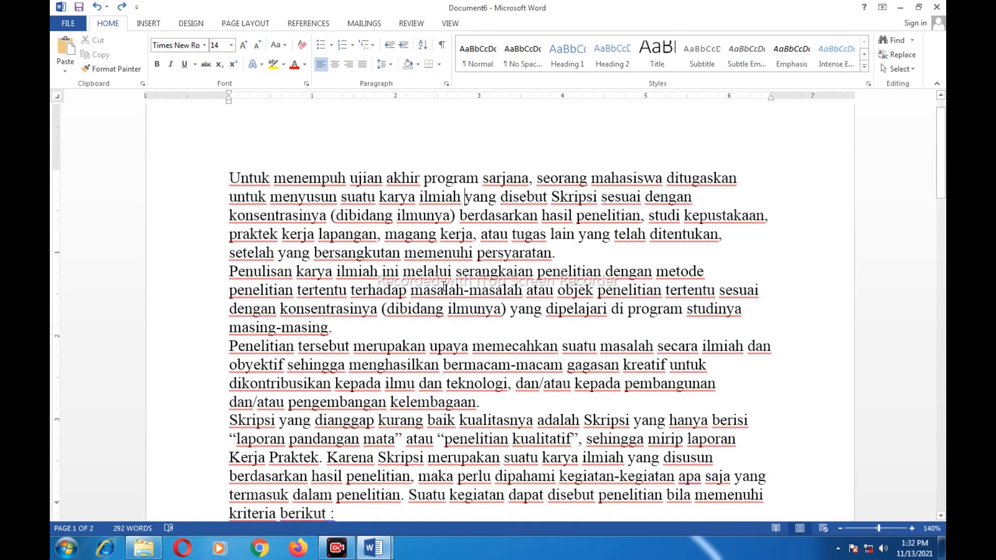
click(882, 528)
drag(883, 528, 877, 527)
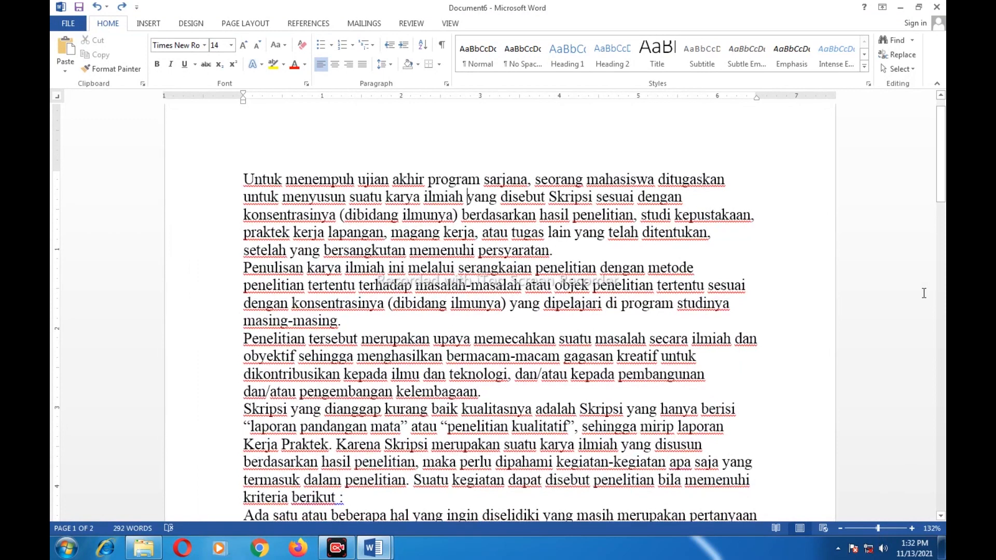
scroll(772, 283, down, 1)
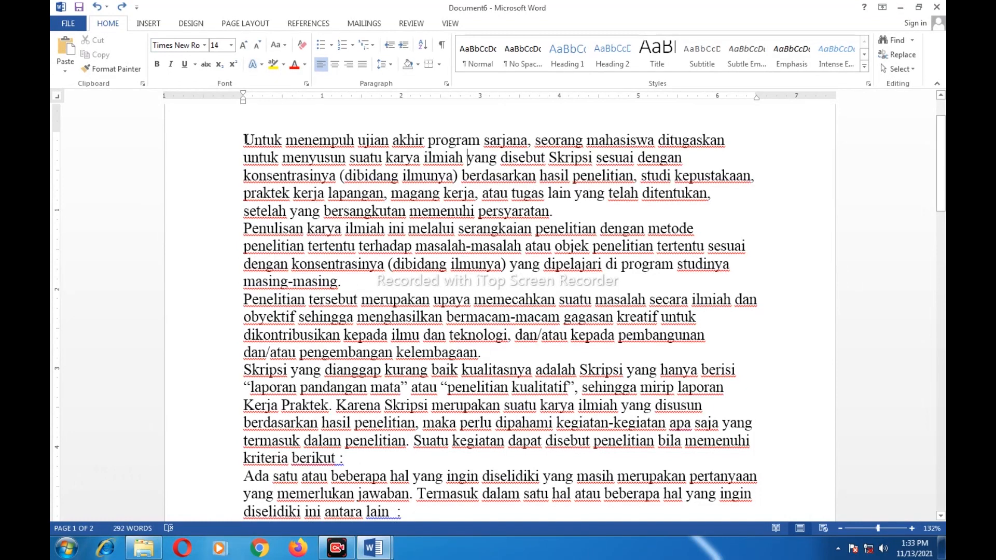
Change the font of the first two Skripsi paragraphs to Batang
drag(261, 140, 348, 282)
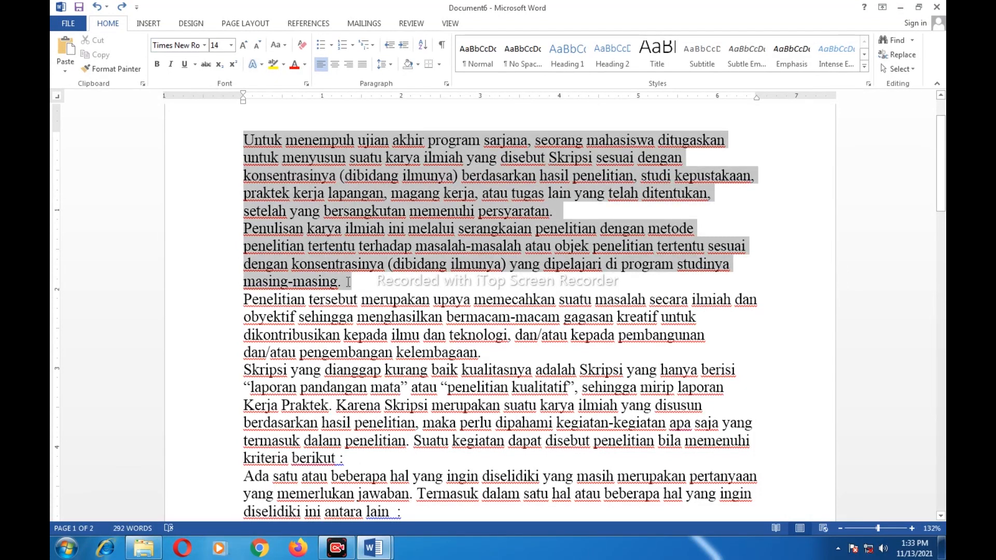
click(205, 45)
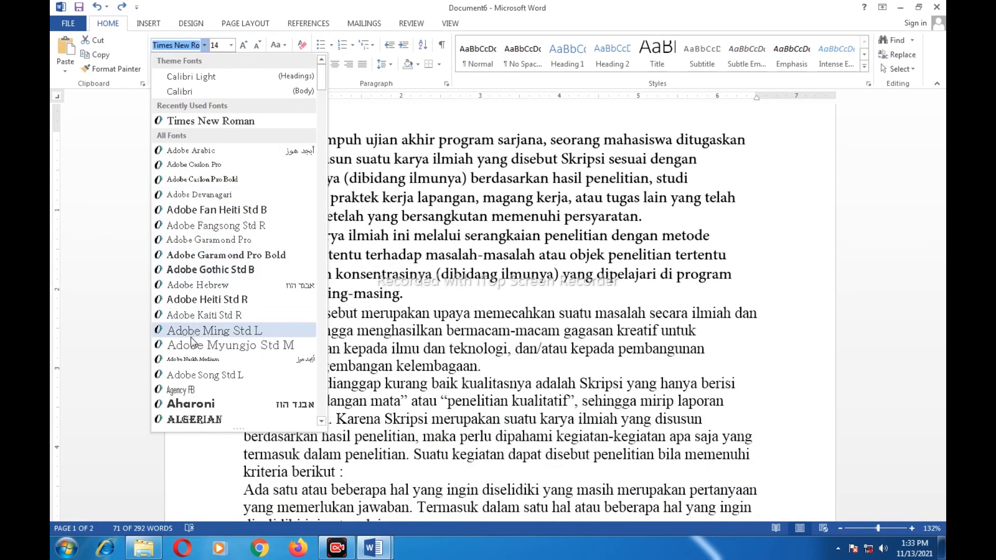
scroll(196, 311, down, 4)
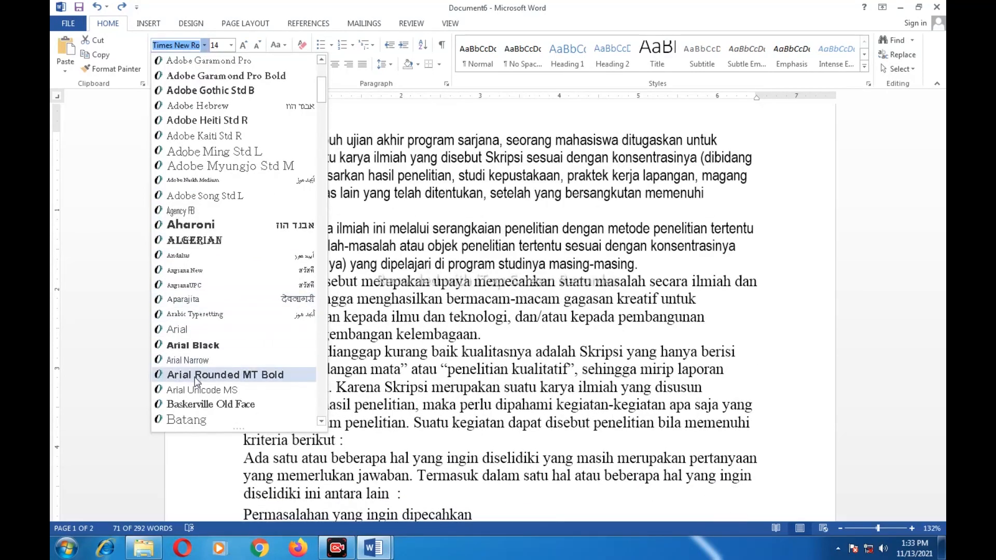
scroll(197, 342, down, 1)
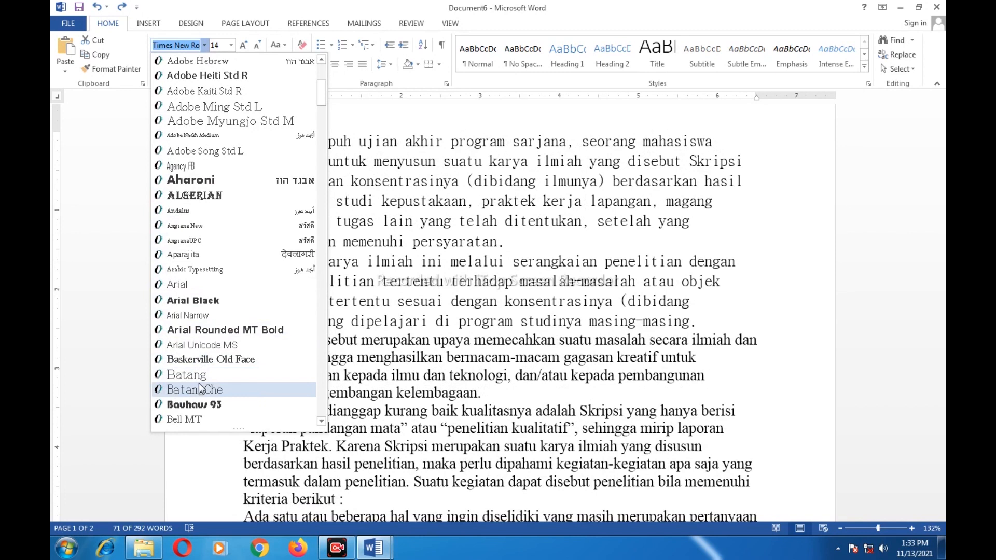
scroll(202, 388, down, 1)
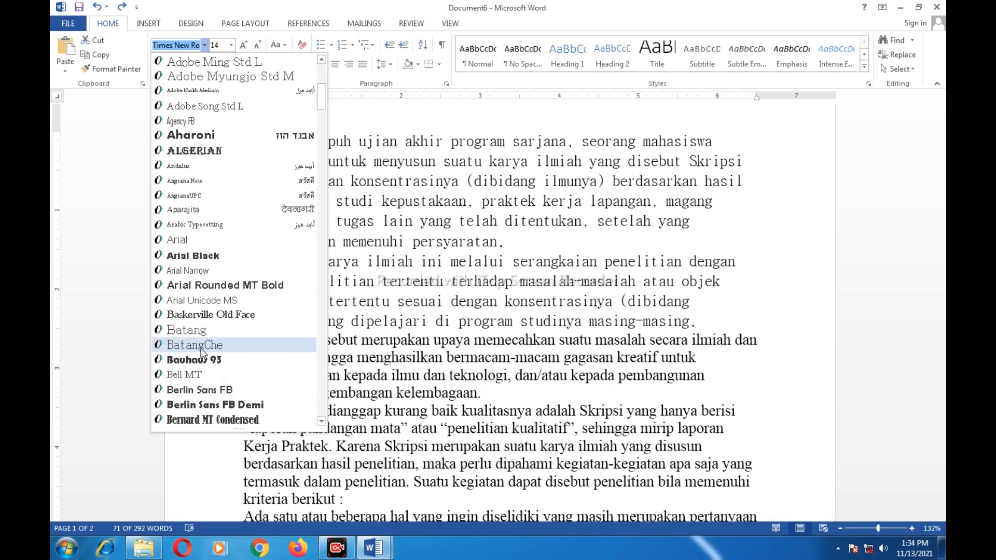
scroll(200, 339, down, 3)
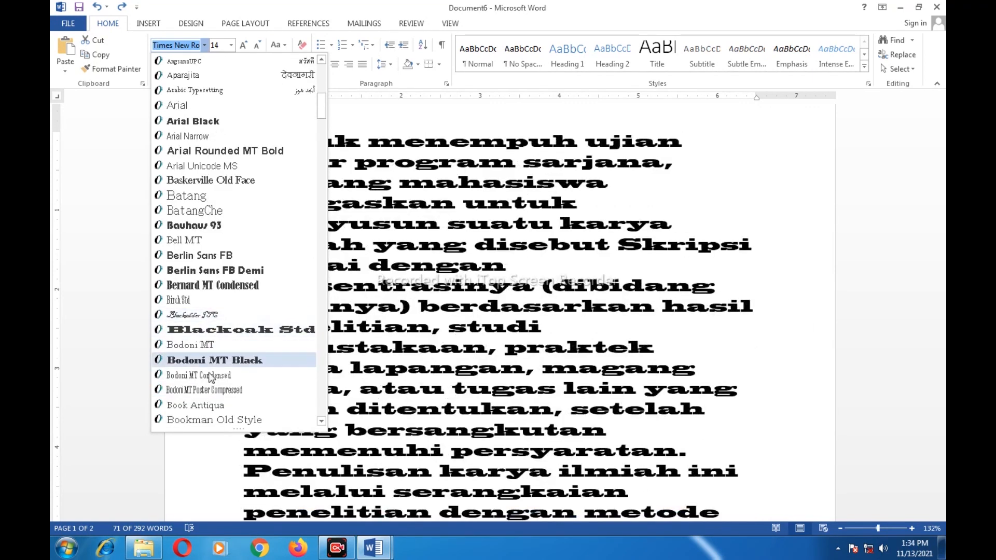
scroll(207, 377, down, 2)
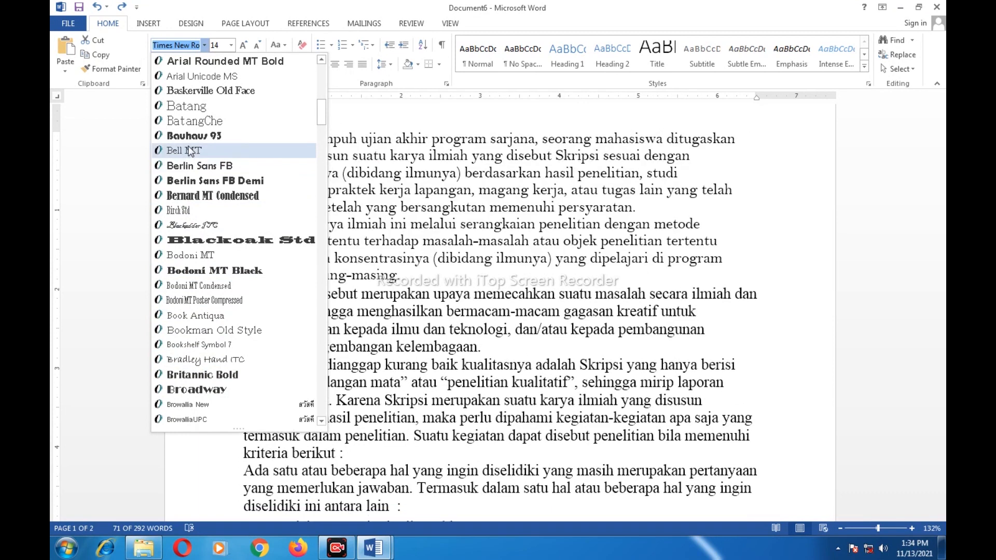
click(192, 112)
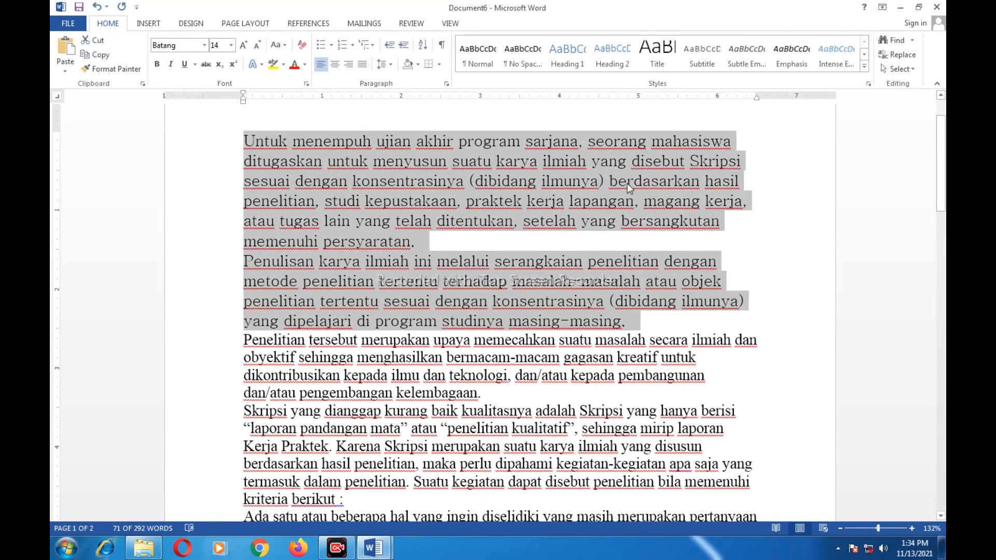
click(629, 331)
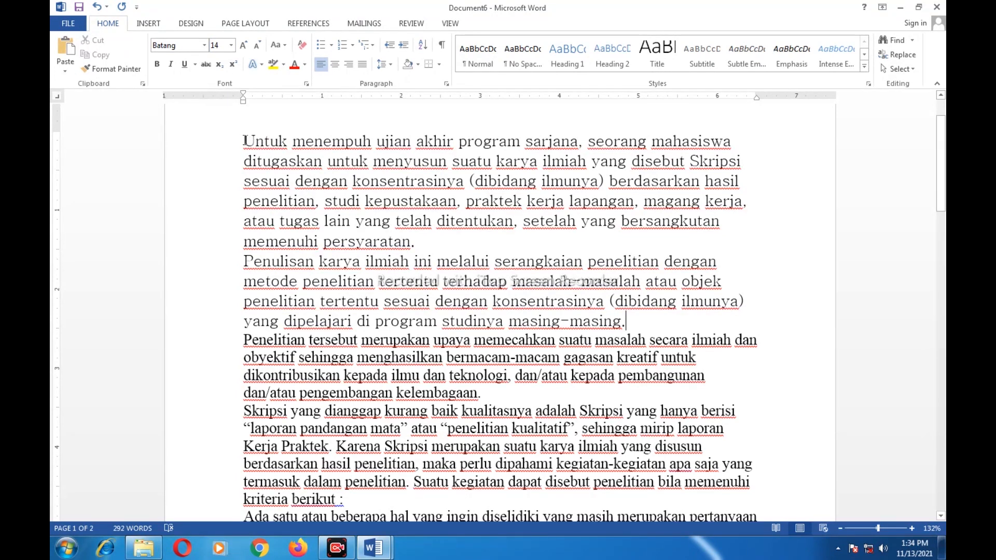
drag(244, 141, 633, 322)
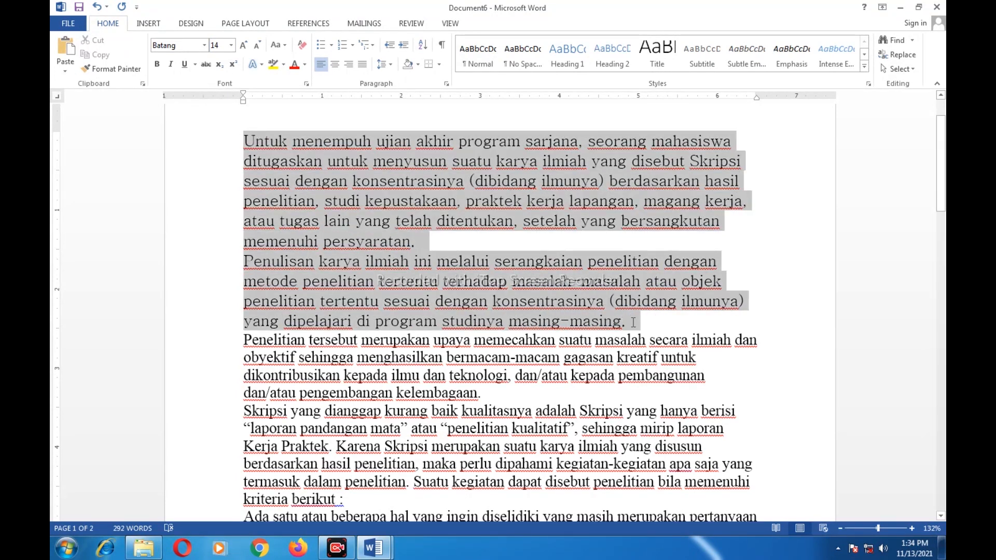
click(231, 45)
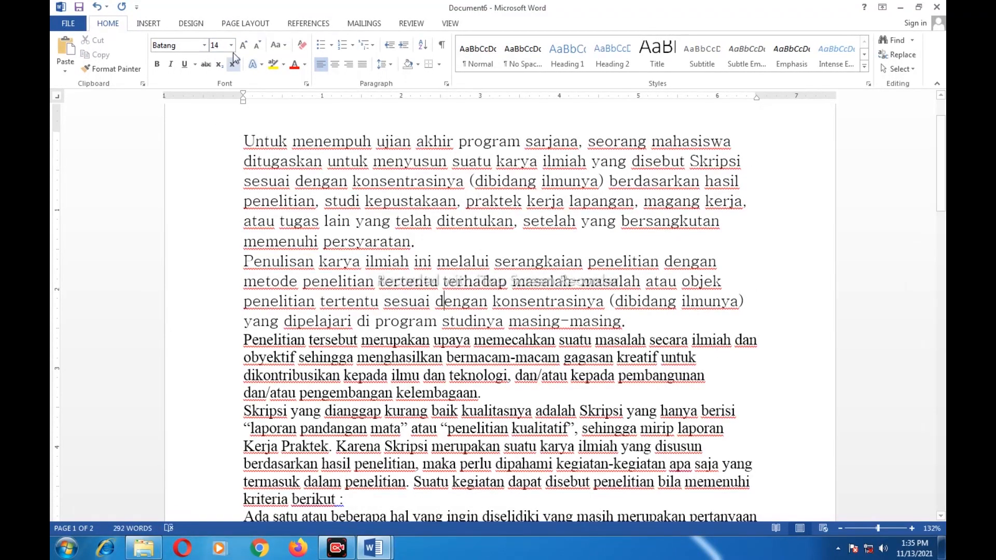
drag(244, 139, 627, 322)
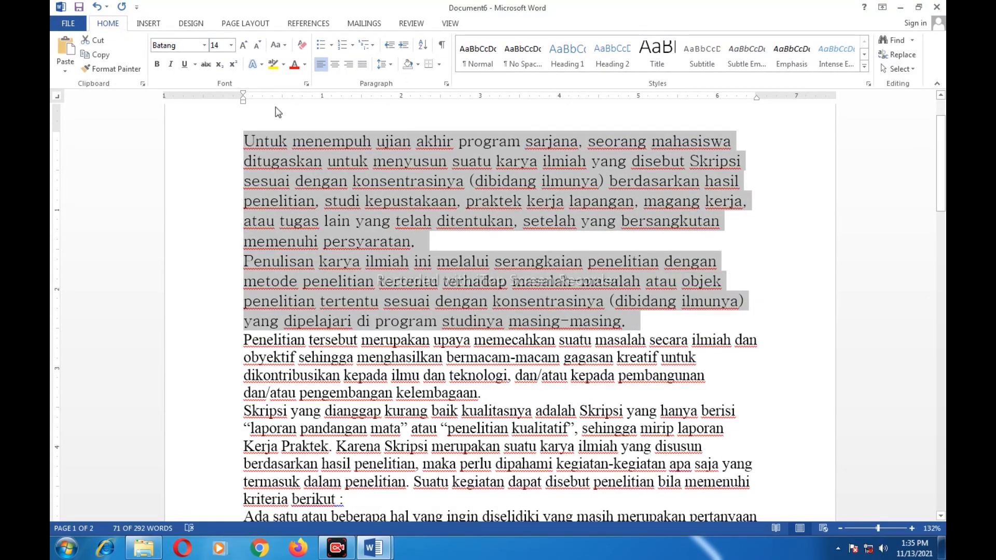
click(243, 48)
click(243, 49)
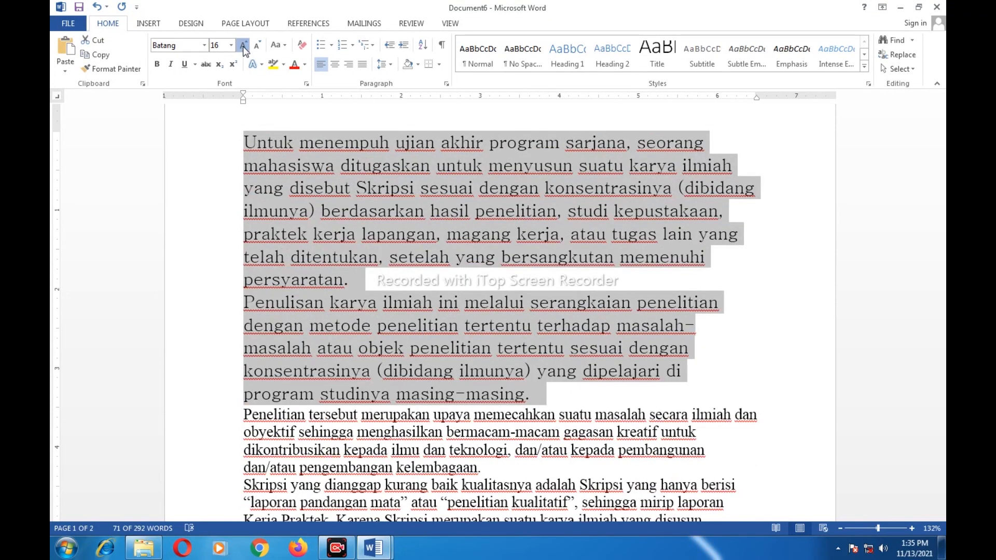
click(243, 49)
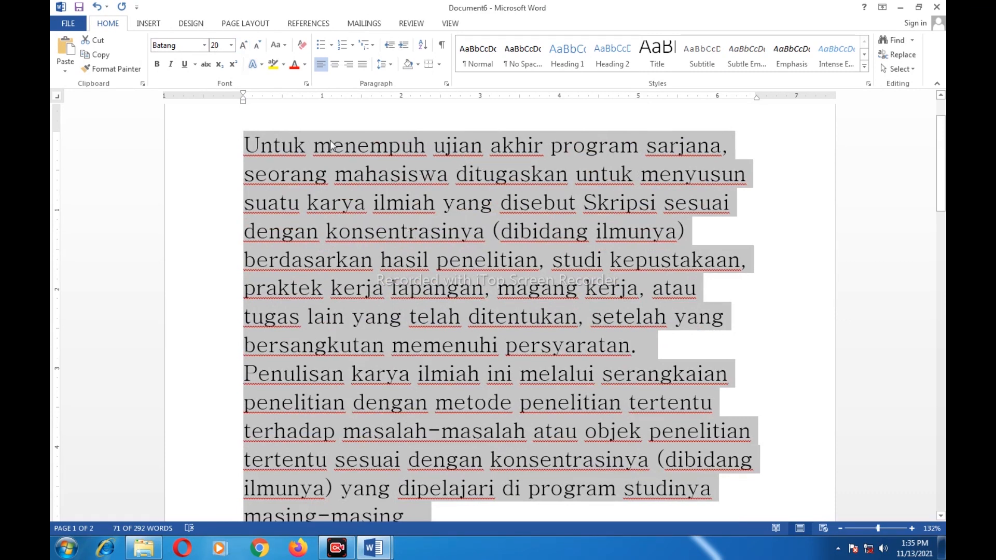
scroll(654, 244, down, 5)
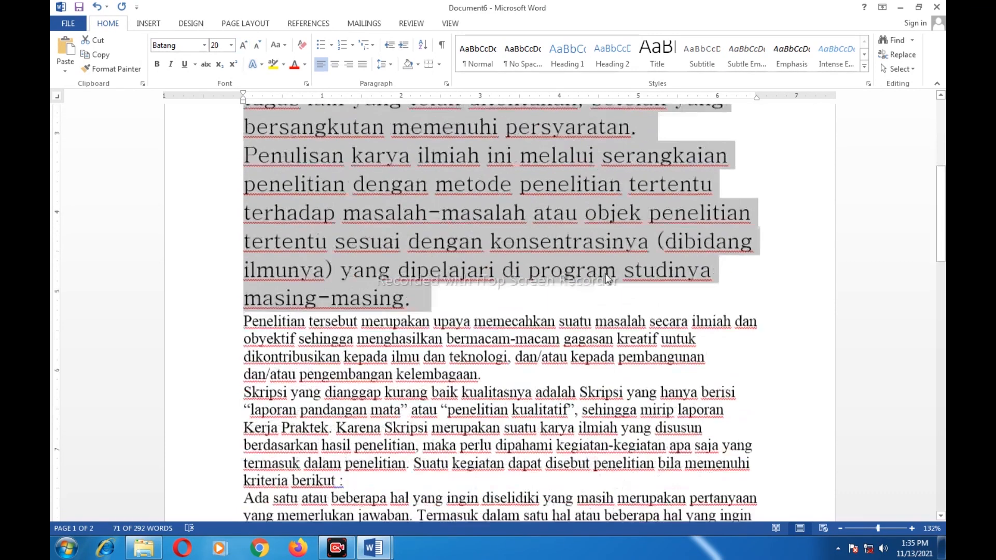
scroll(473, 288, up, 5)
scroll(472, 287, up, 2)
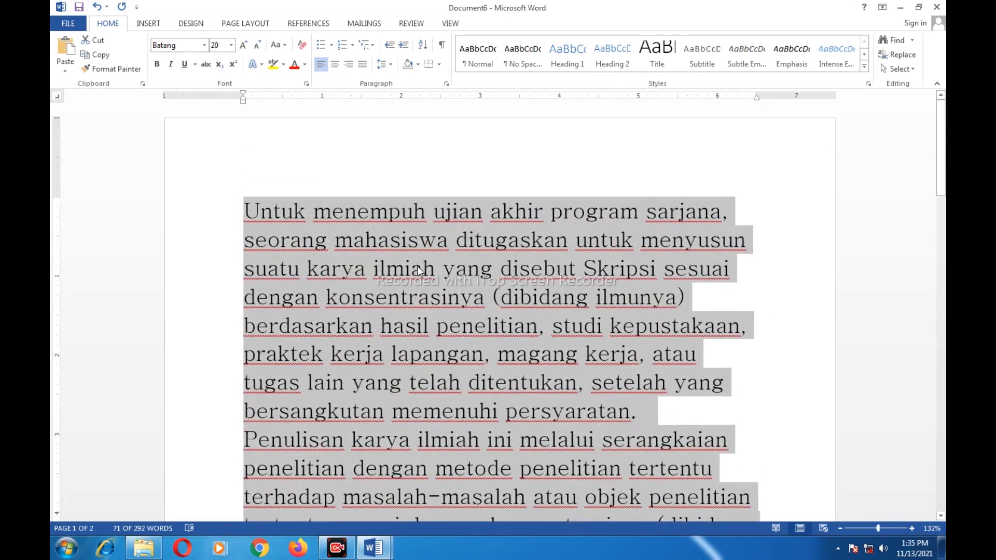
click(257, 46)
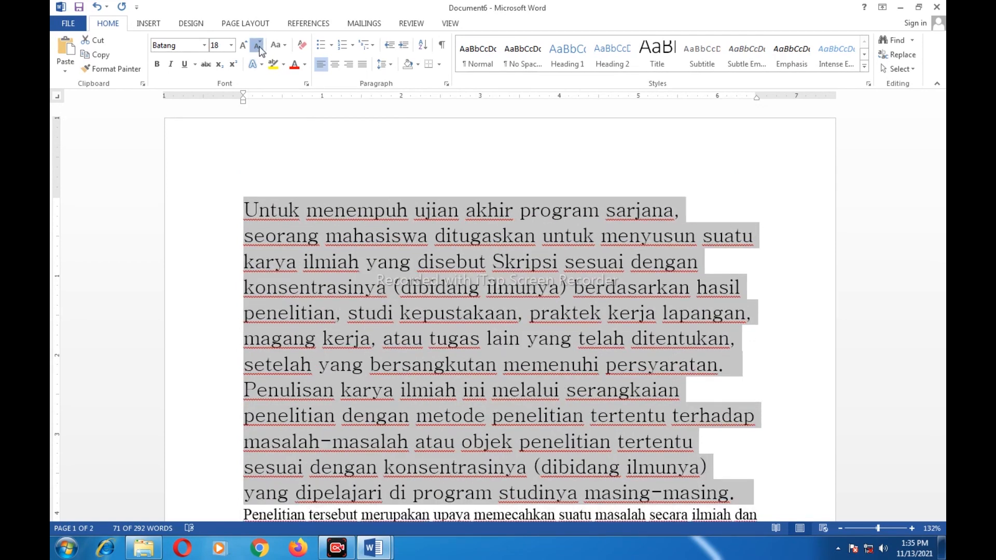
click(258, 46)
click(258, 46)
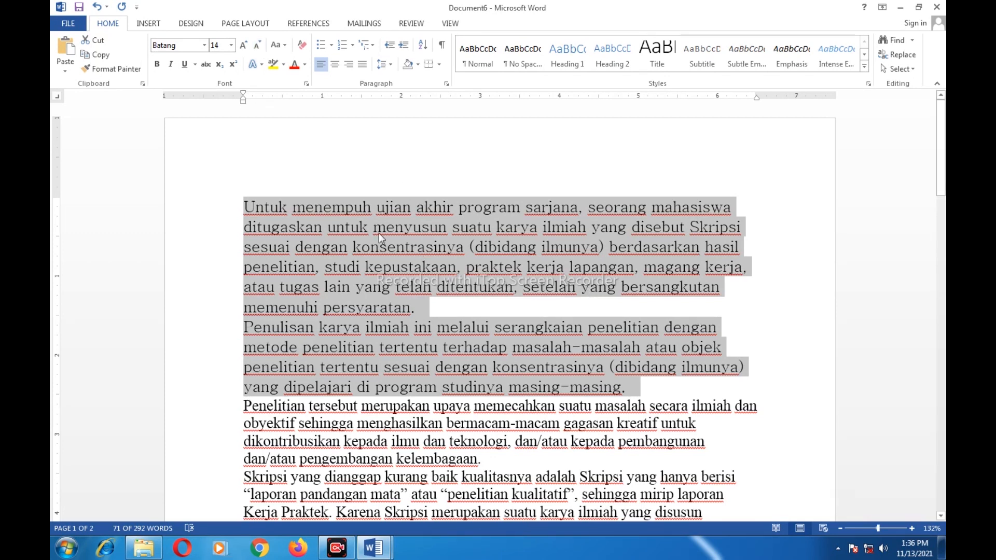
Switch the selected paragraphs to sentence case, then lowercase, then UPPERCASE
click(289, 46)
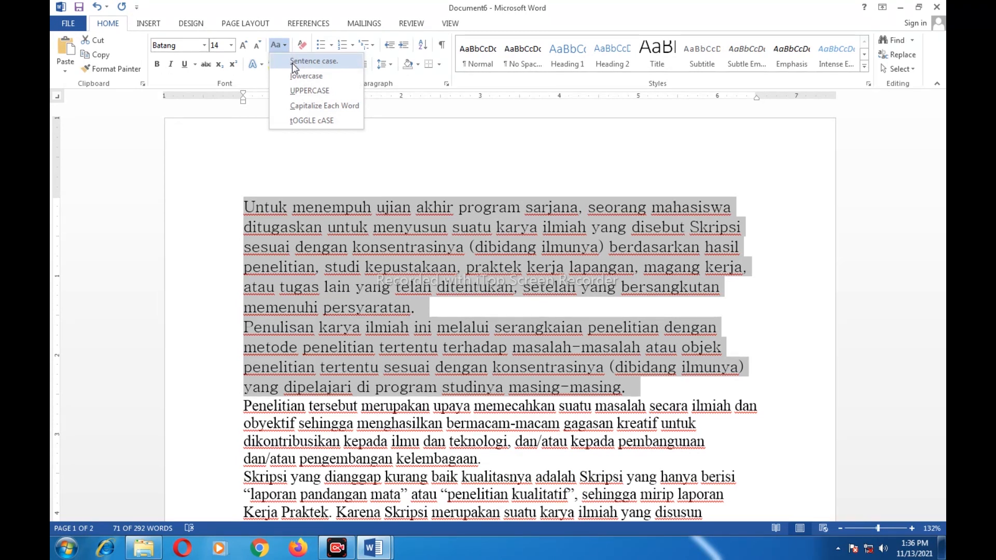
click(292, 61)
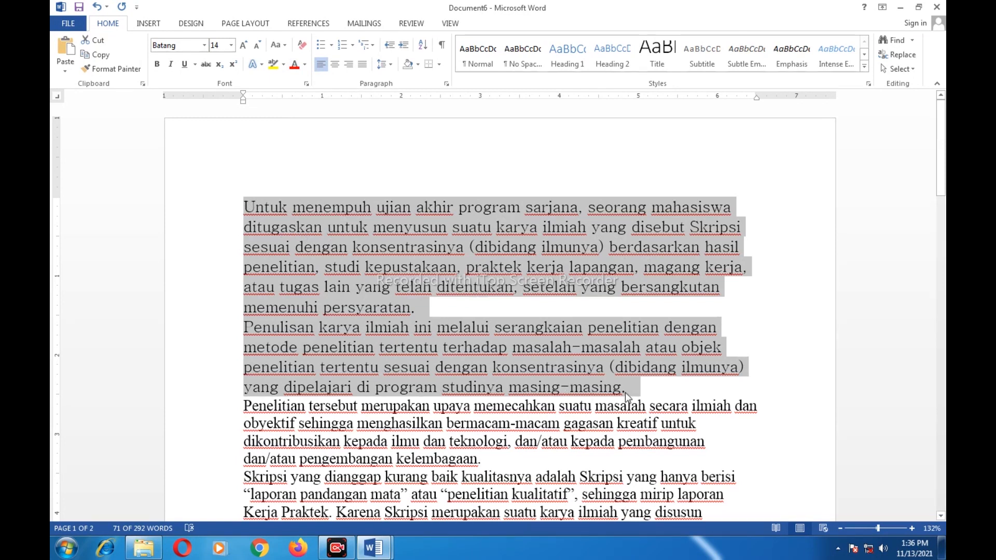
click(277, 45)
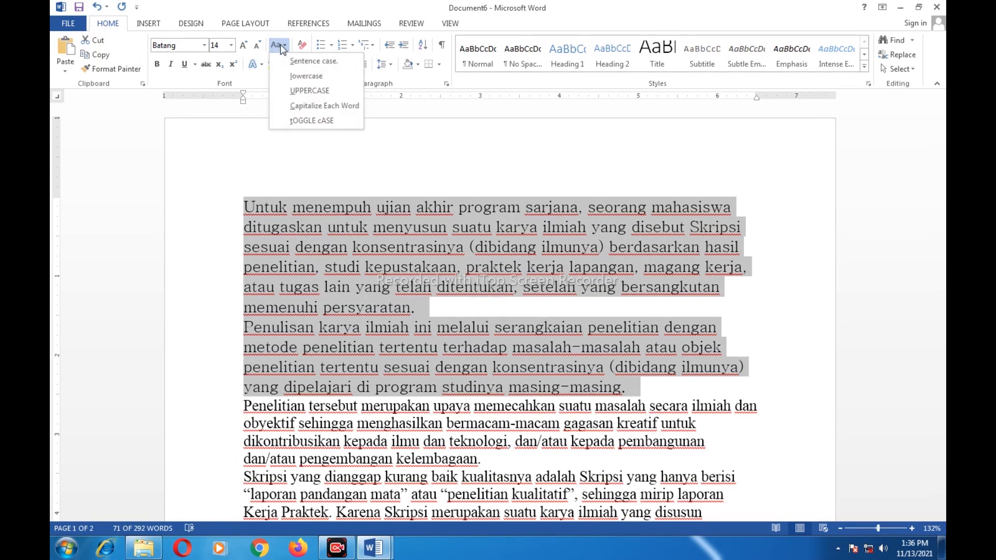
click(298, 77)
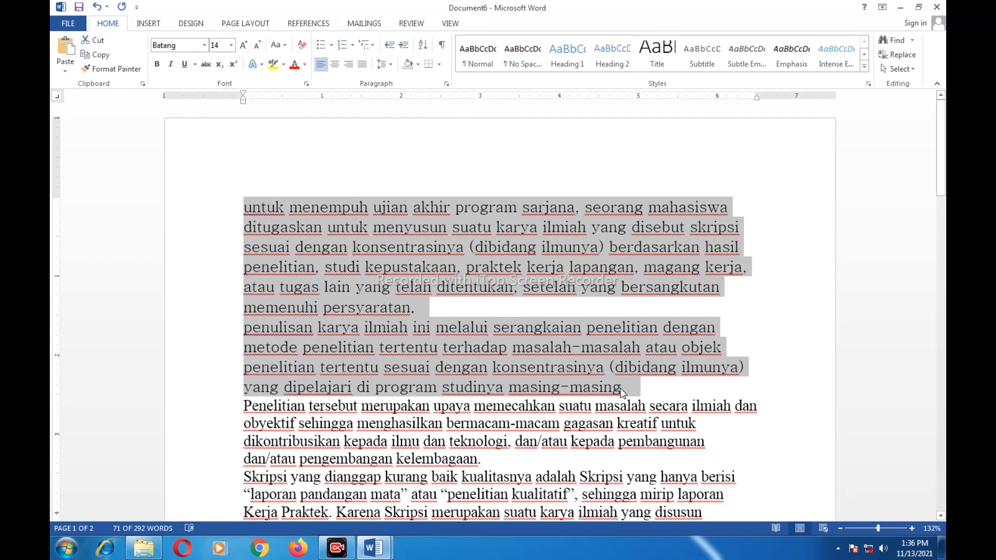
click(281, 47)
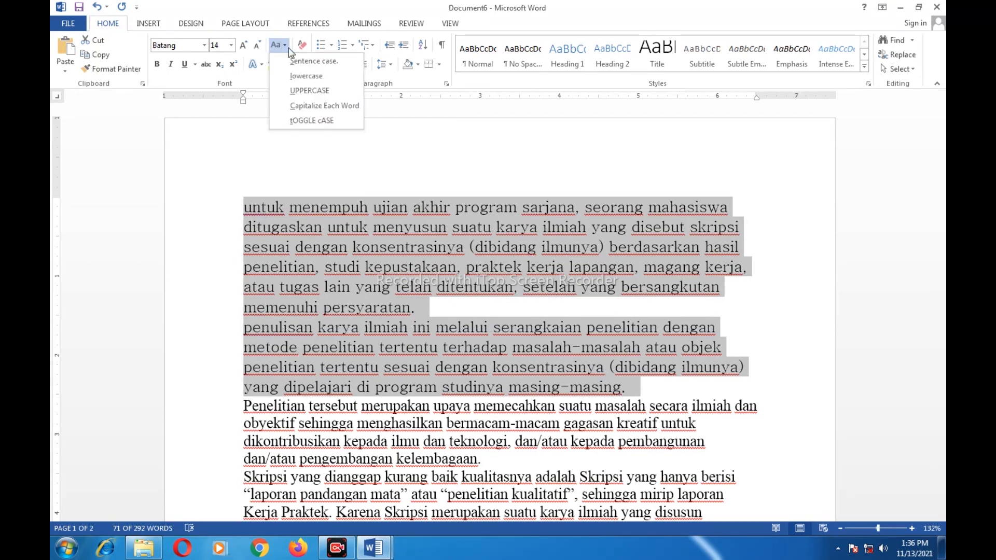
click(306, 94)
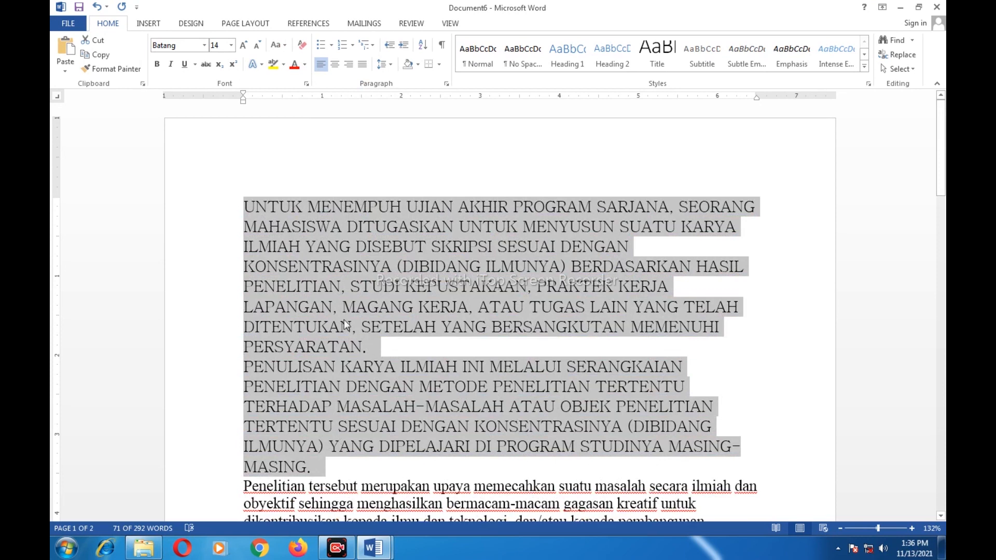
Apply Capitalize Each Word and tOGGLE cASE, then finish with Sentence case
click(287, 46)
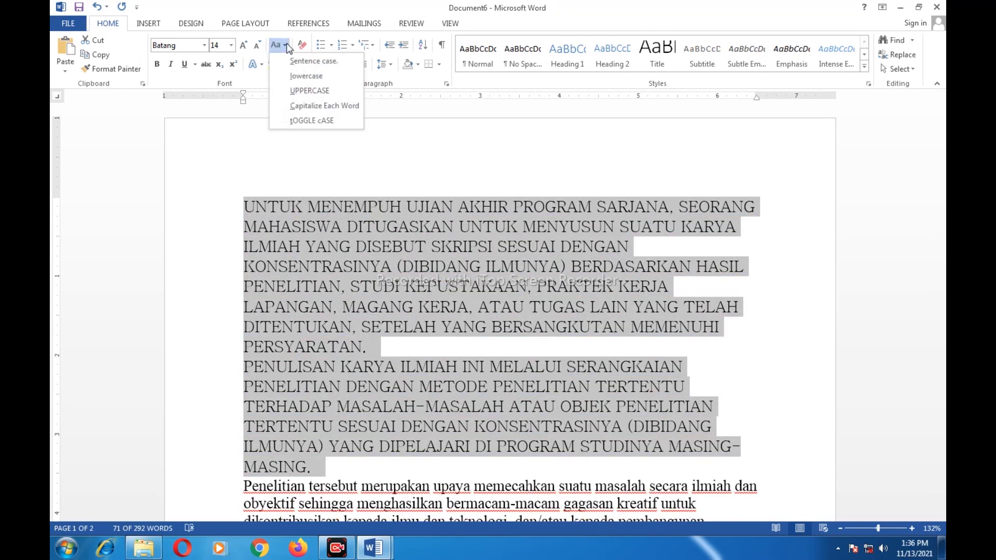
click(322, 106)
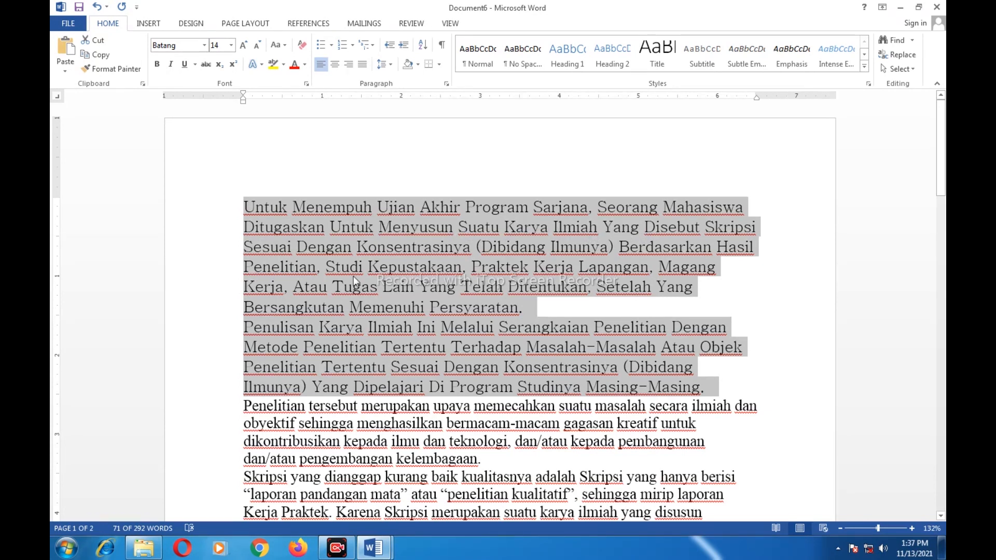
click(285, 46)
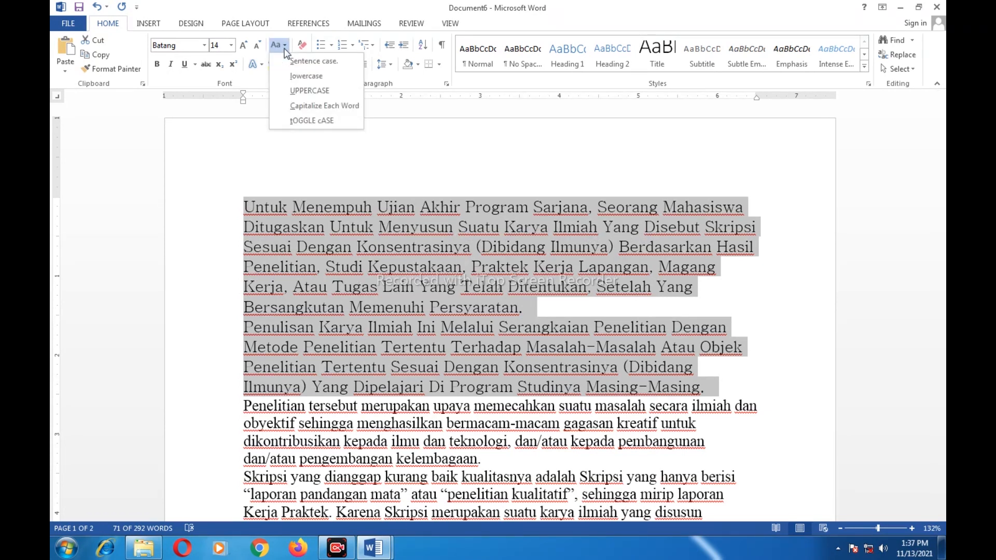
click(313, 119)
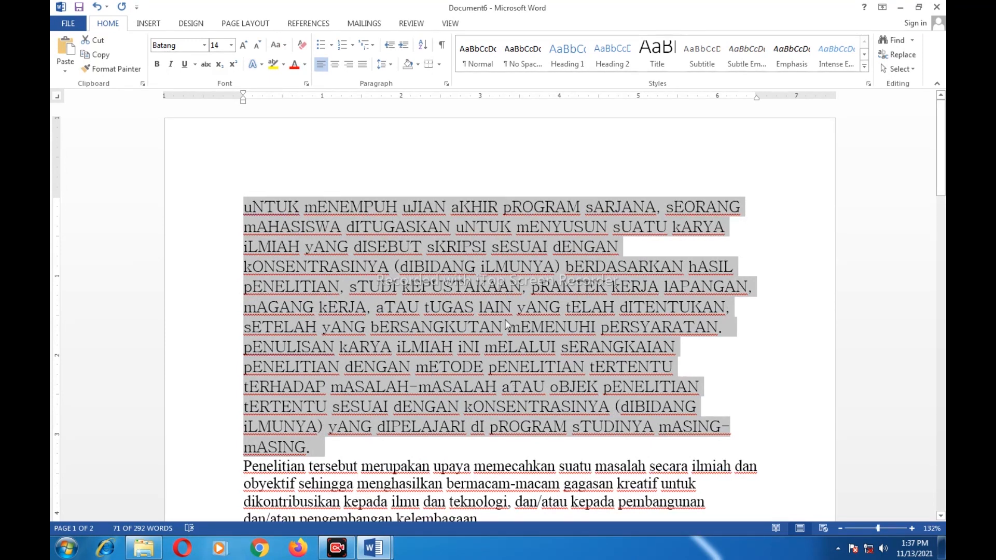
click(287, 47)
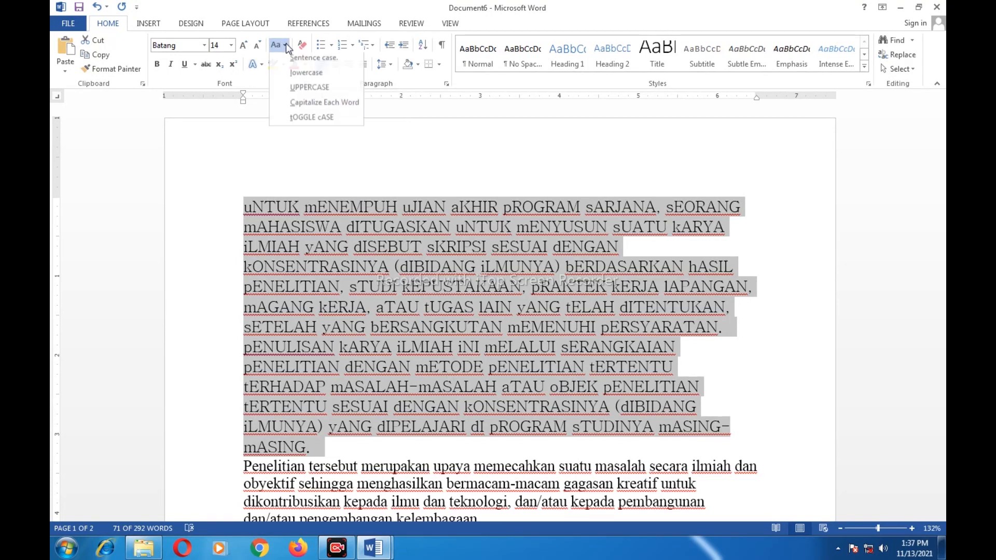
click(304, 63)
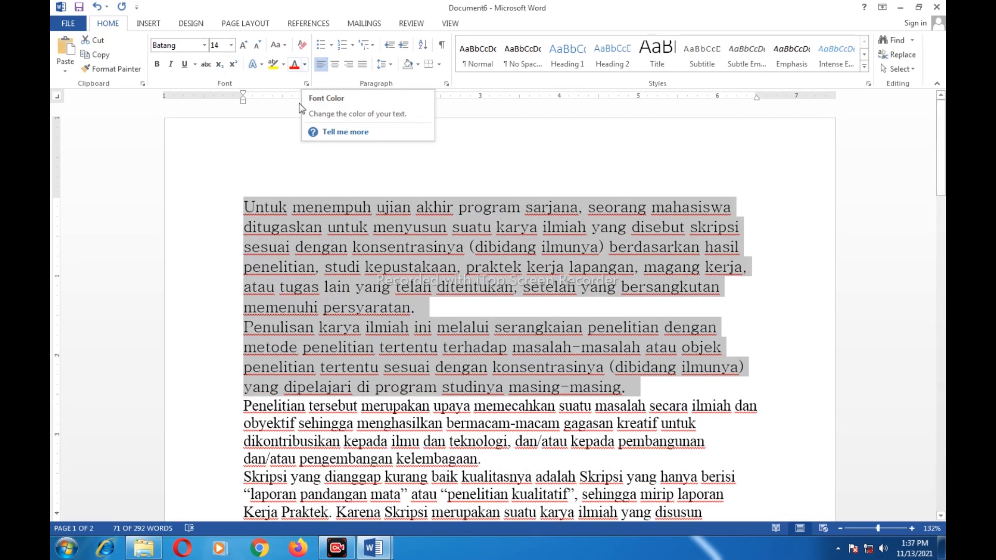
Make 'Untuk menempuh ujian akhir' italic, bold, underlined and struck through
click(360, 228)
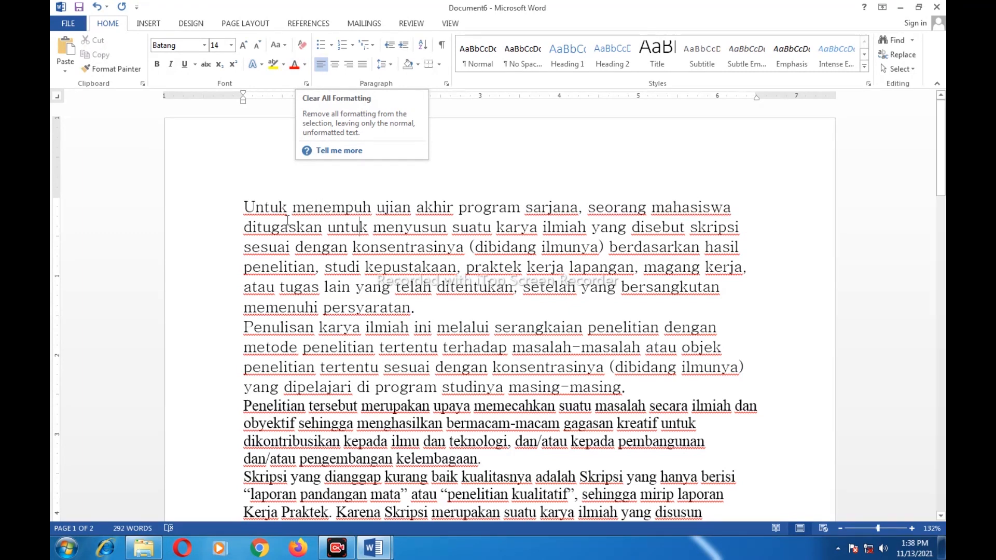
drag(244, 209, 462, 215)
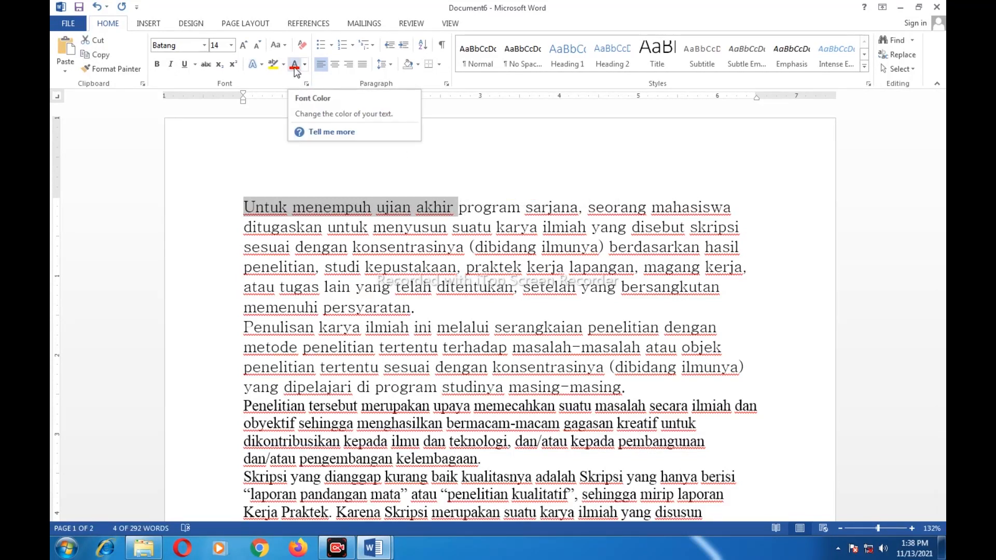
click(169, 65)
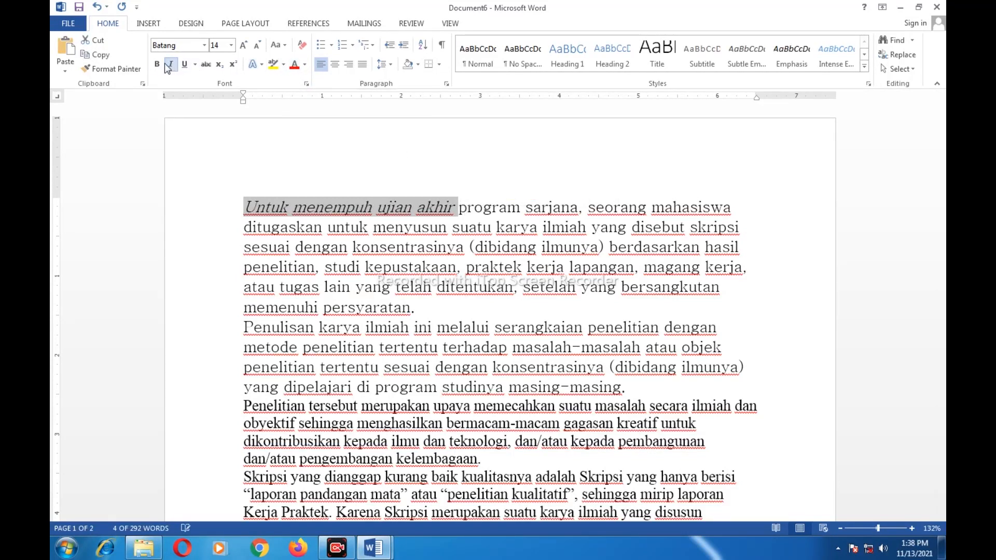
click(157, 64)
click(184, 64)
click(207, 65)
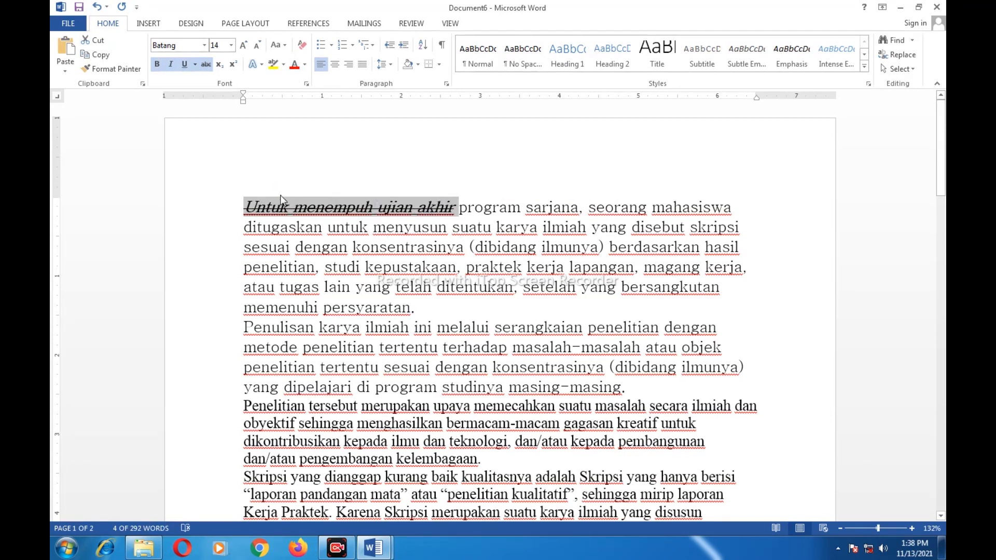
Clear all formatting from 'Untuk menempuh ujian akhir', leaving plain text
click(302, 45)
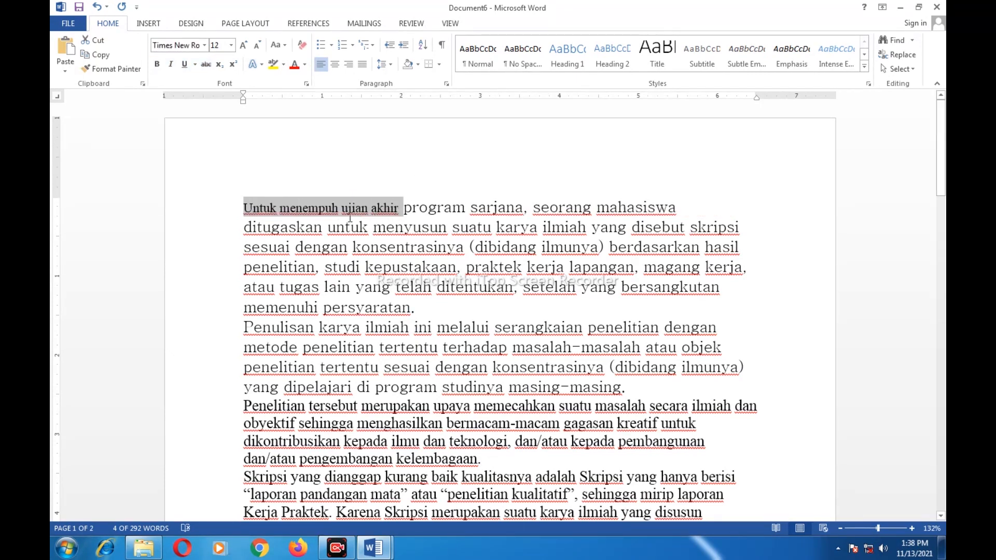
click(406, 208)
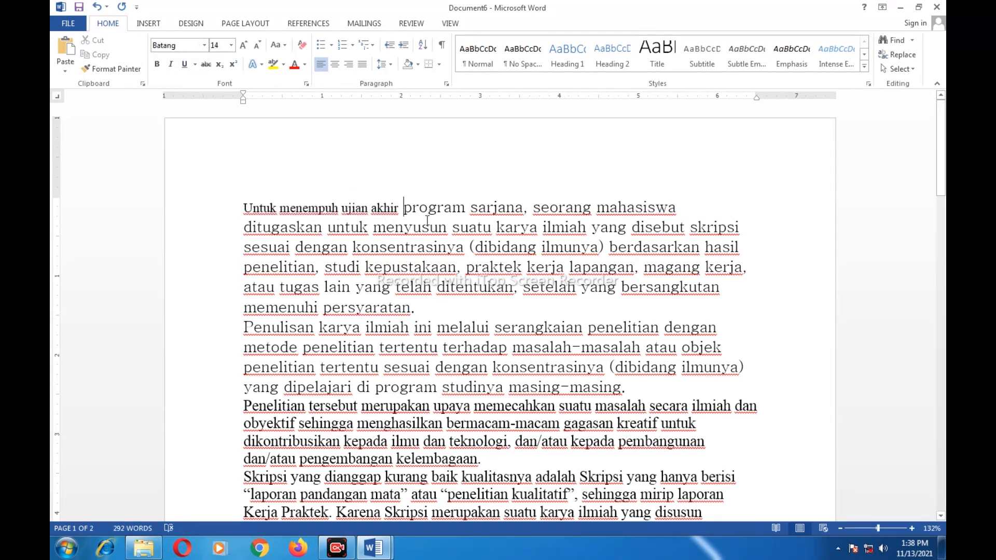
scroll(342, 347, down, 1)
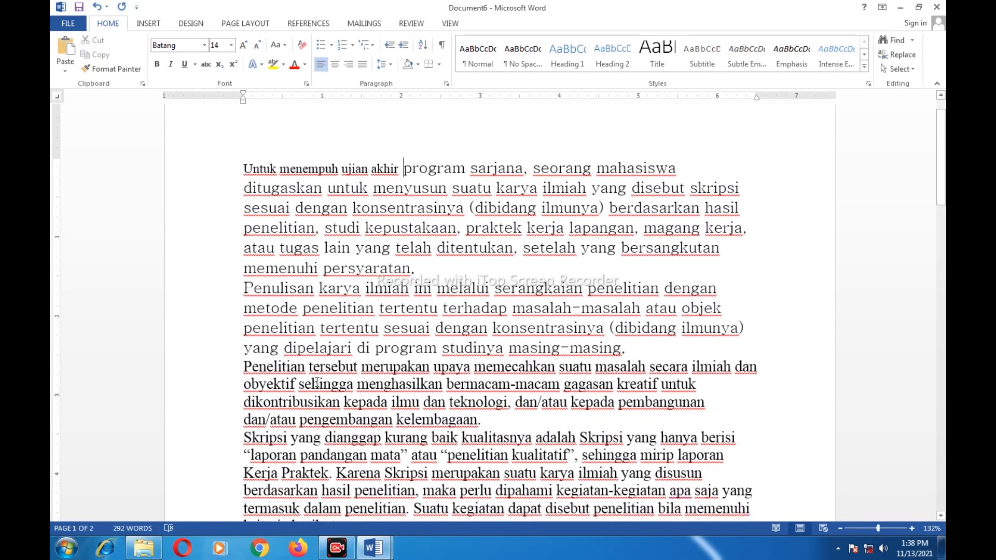
Use Format Painter to copy Batang 14 pt from 'program sarjana' onto 'Untuk menempuh ujian akhir'
click(317, 384)
click(352, 169)
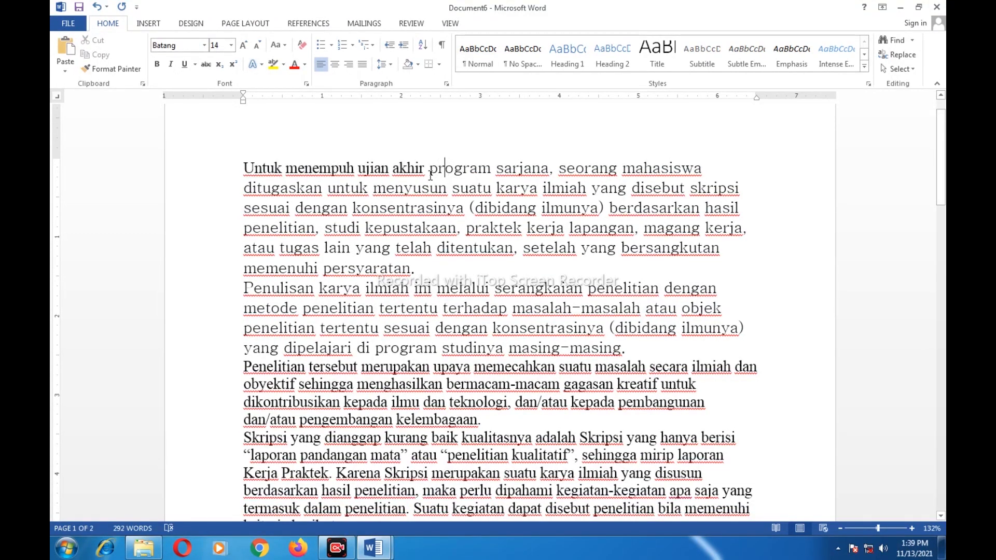
click(108, 72)
drag(429, 167, 549, 168)
click(114, 70)
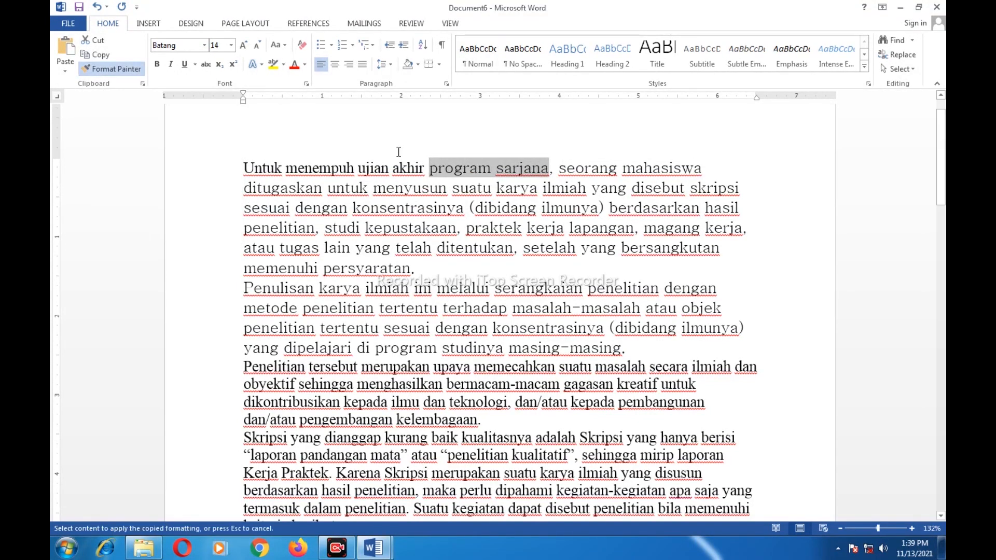
click(420, 167)
drag(420, 168, 244, 167)
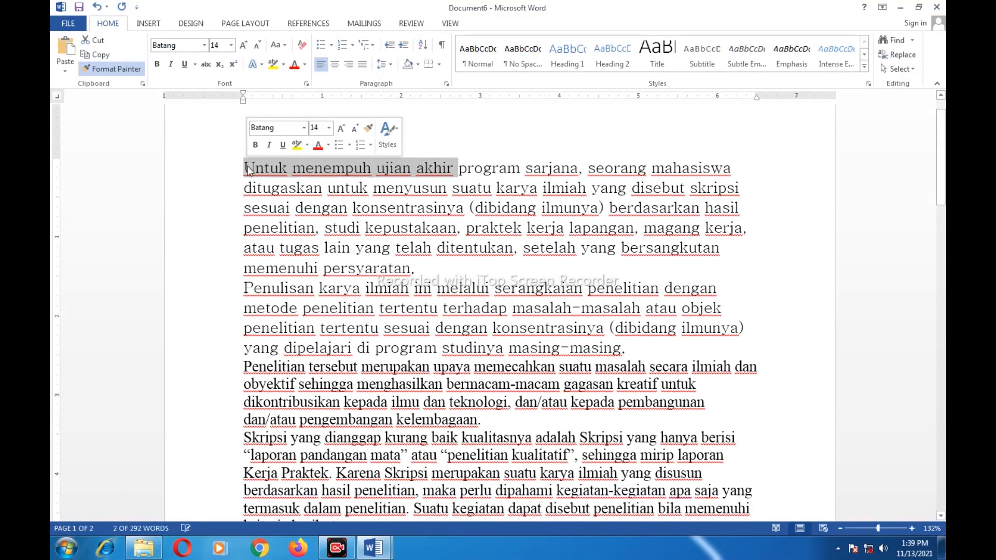
click(498, 187)
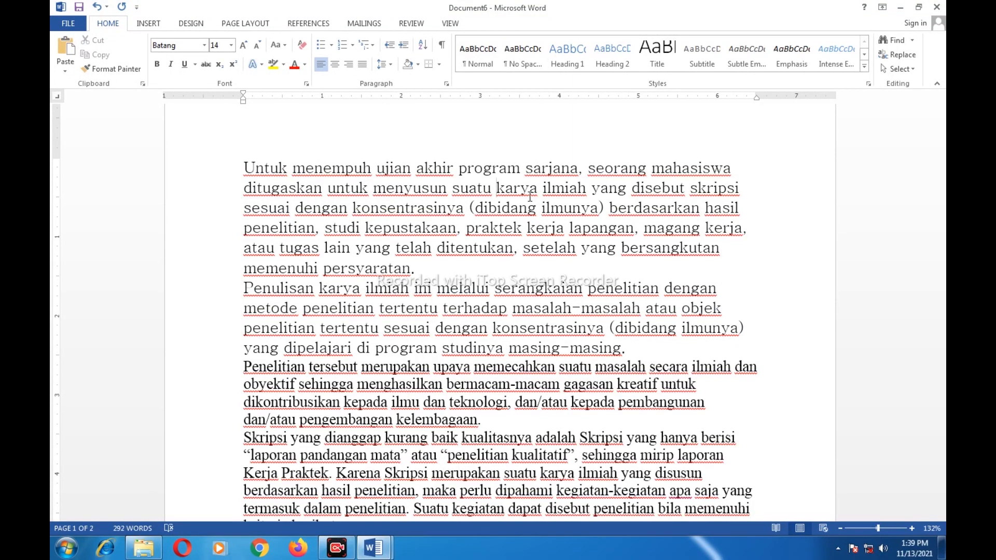
Insert blank lines before the 'Penelitian tersebut' and 'Penulisan' paragraphs
click(244, 366)
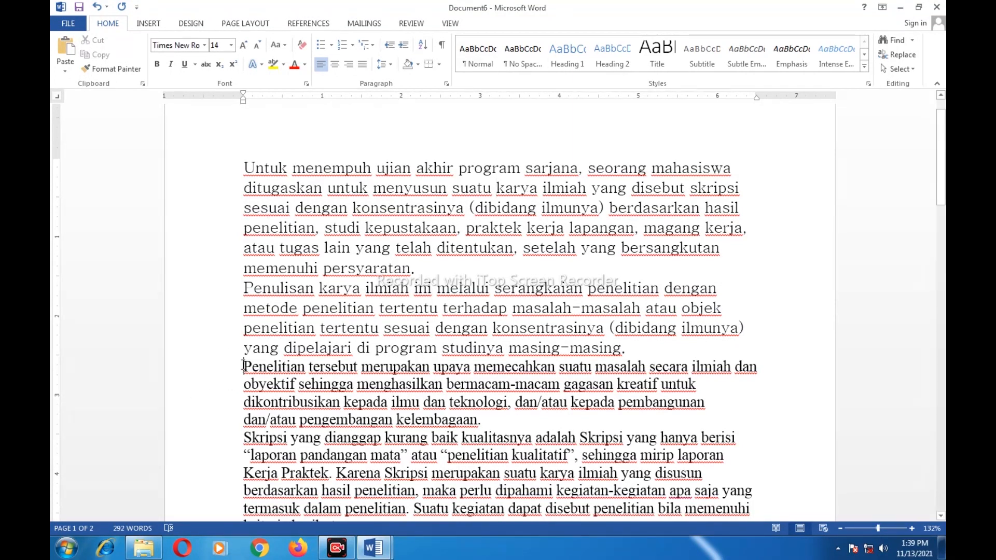
key(Return)
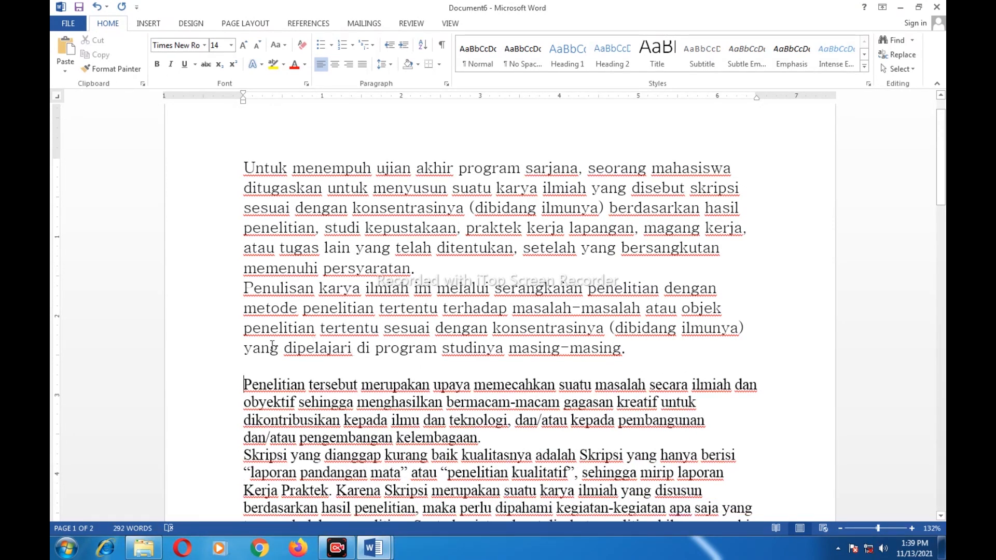
click(245, 287)
key(Return)
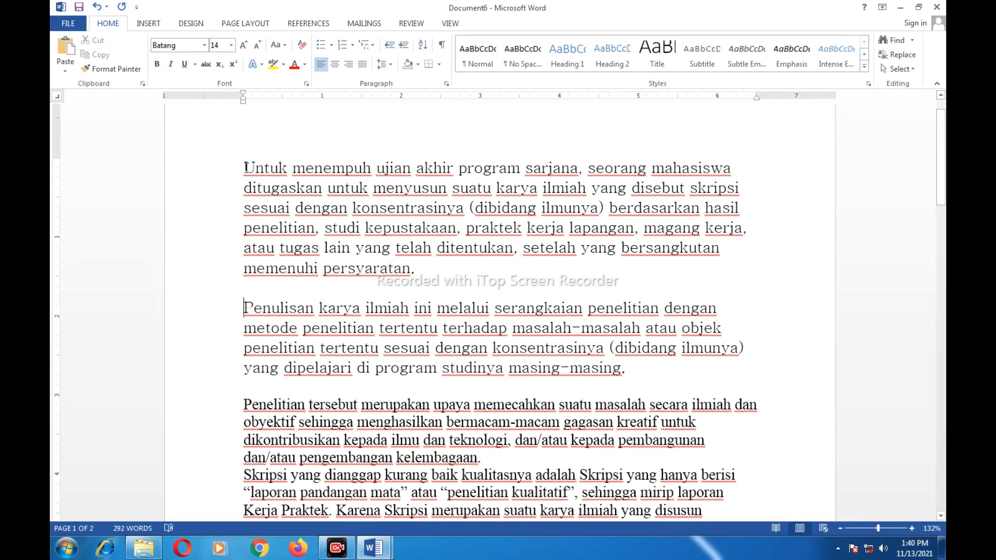
drag(244, 167, 279, 171)
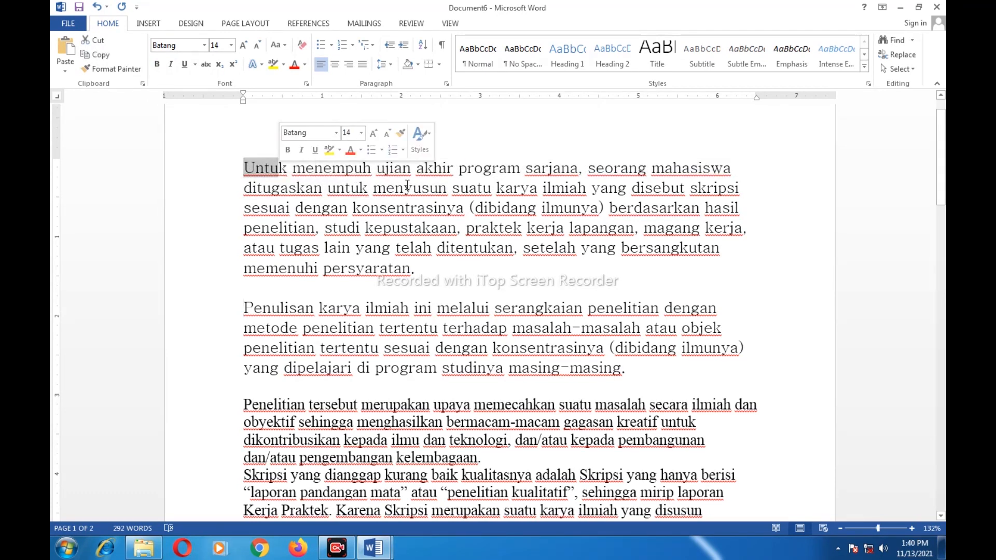
Make the words 'program sarjana' bold and italic
click(407, 180)
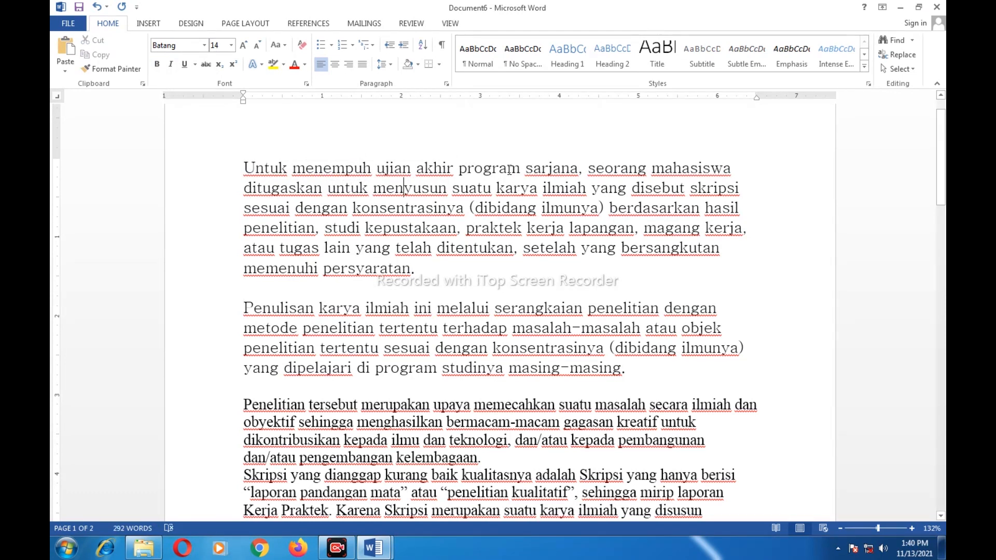
drag(461, 168, 577, 167)
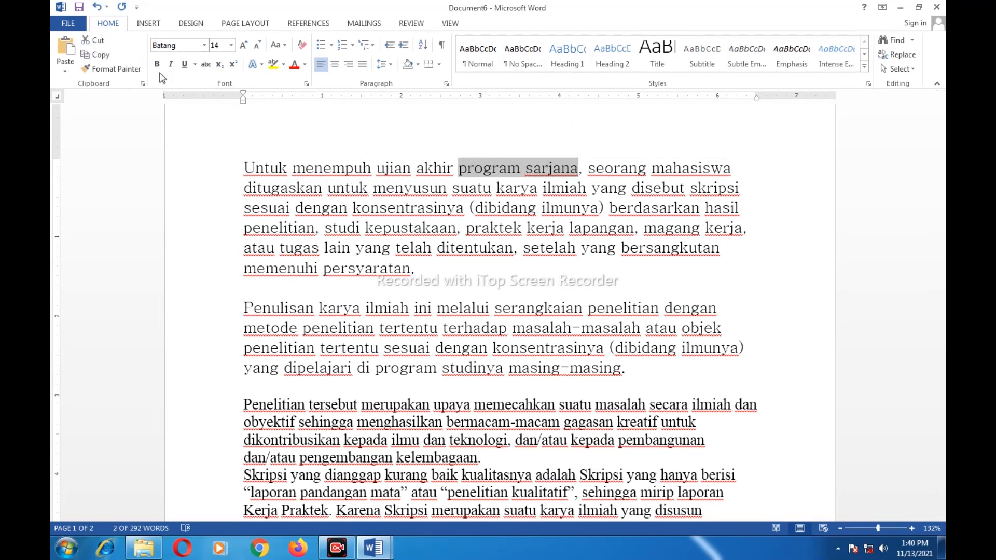
click(158, 66)
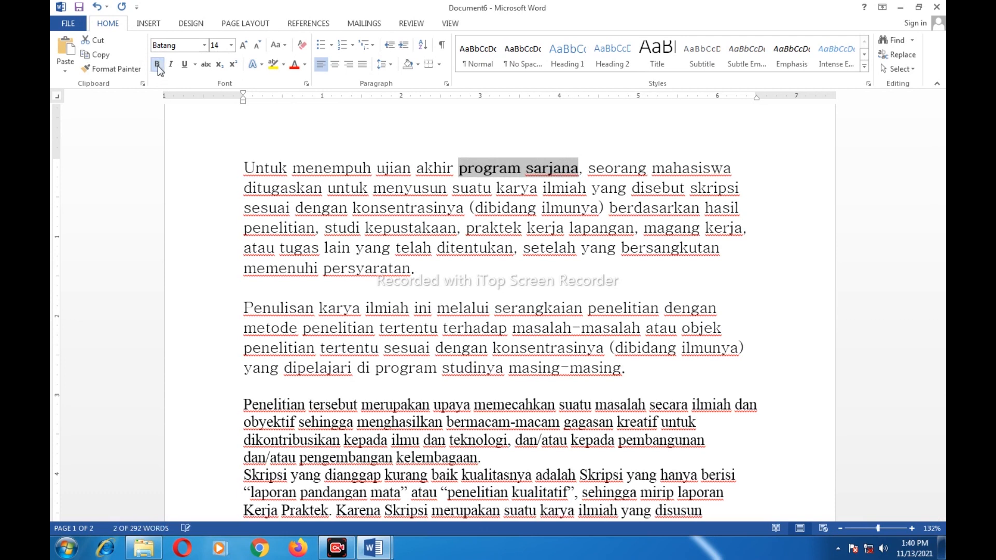
click(483, 170)
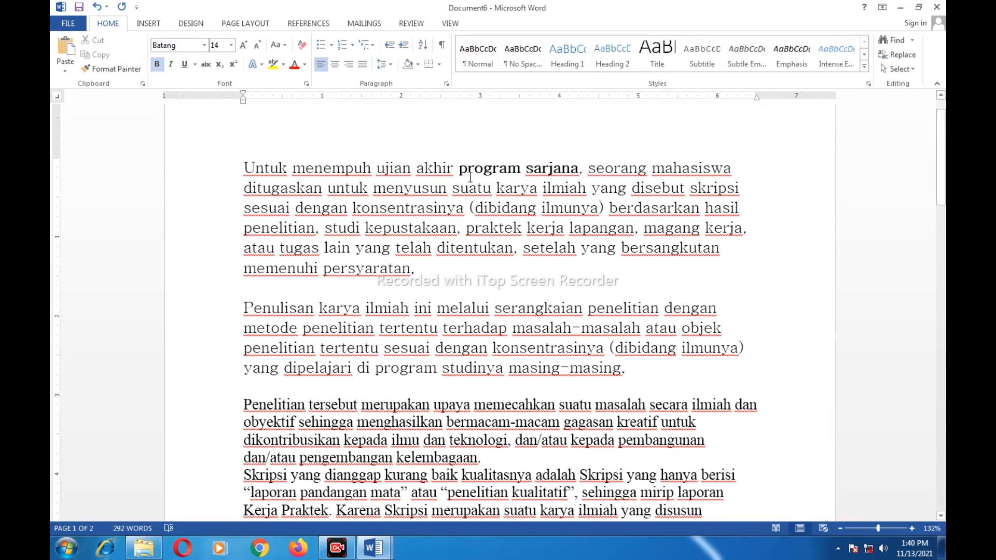
drag(459, 171, 575, 174)
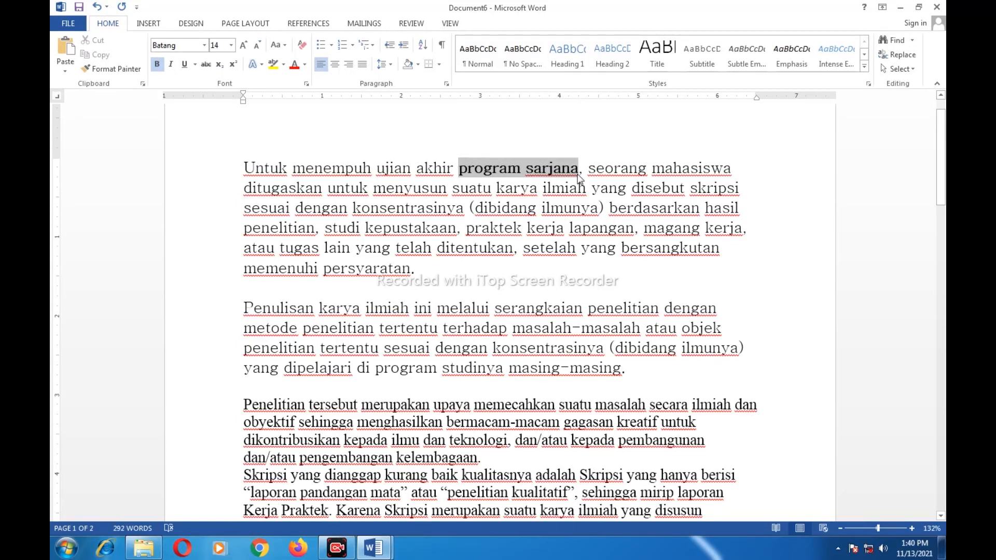
click(422, 188)
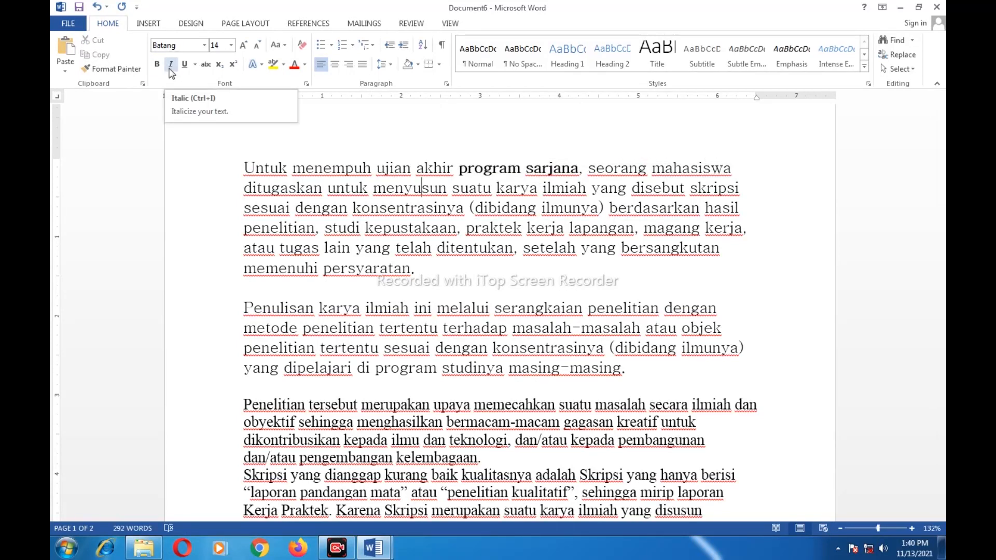
drag(458, 167, 578, 167)
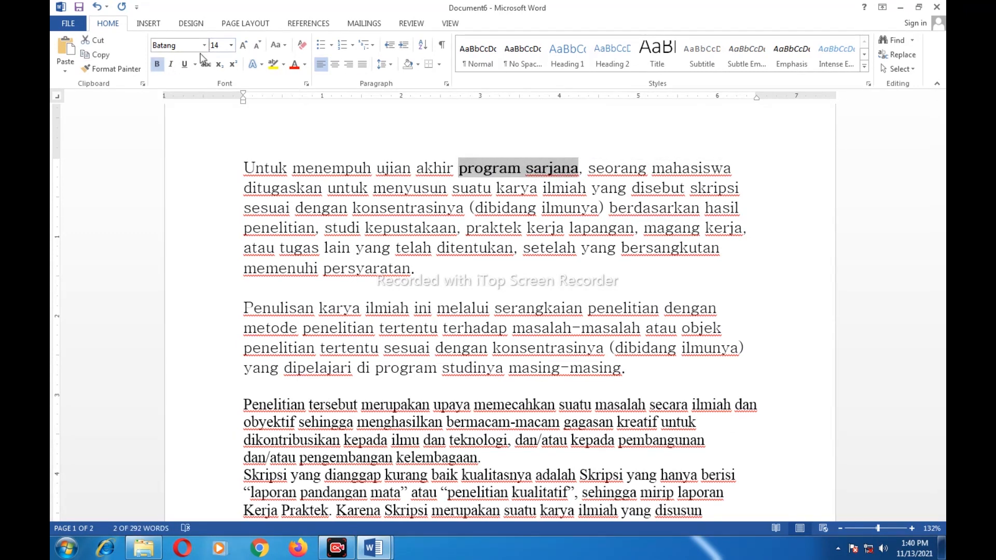
click(171, 64)
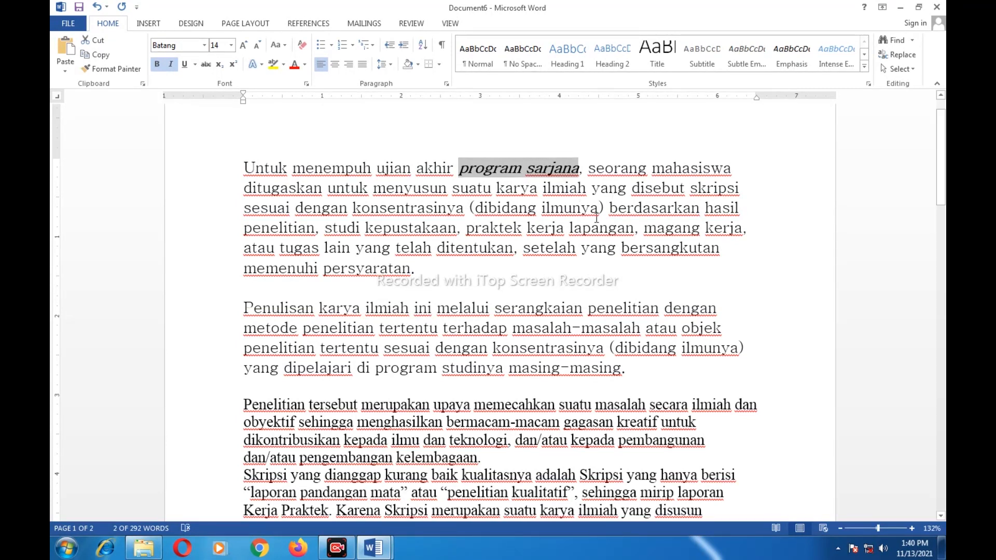
click(535, 170)
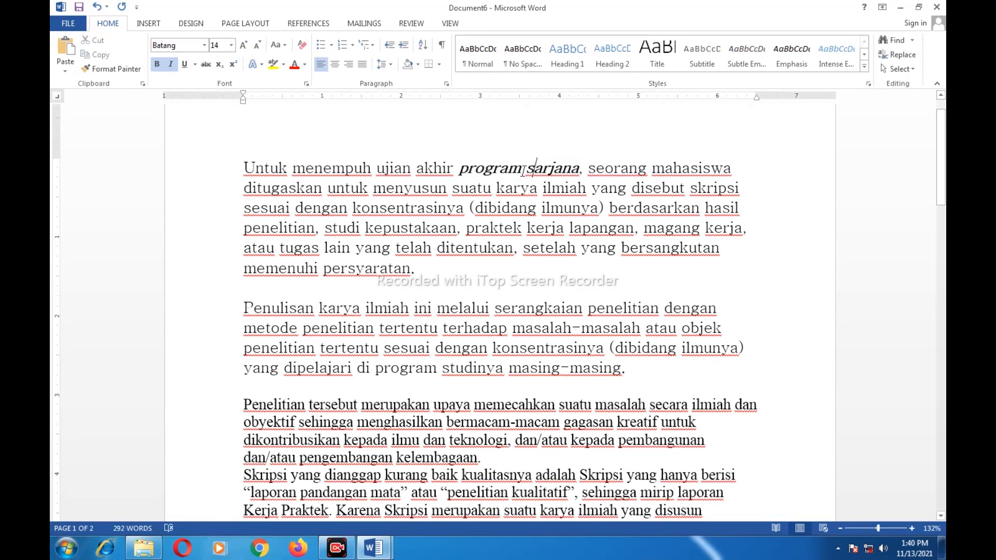
Underline 'program sarjana' with a thick underline style
click(184, 64)
drag(458, 169, 579, 170)
click(184, 64)
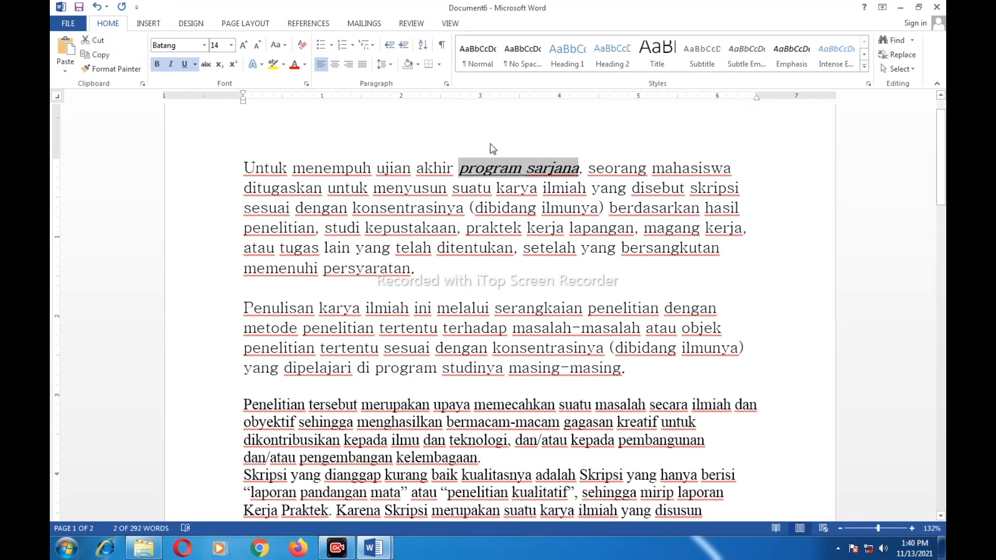
click(195, 64)
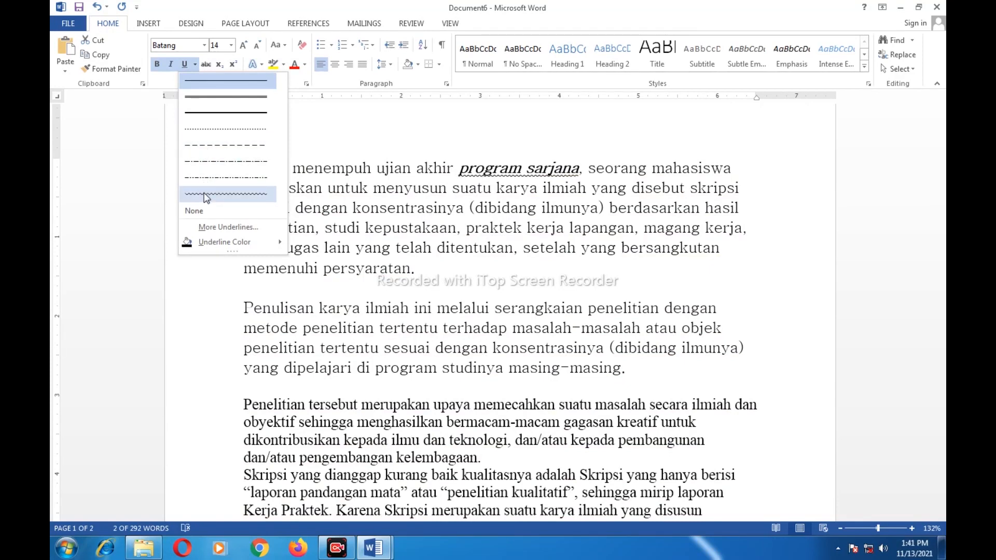
click(212, 114)
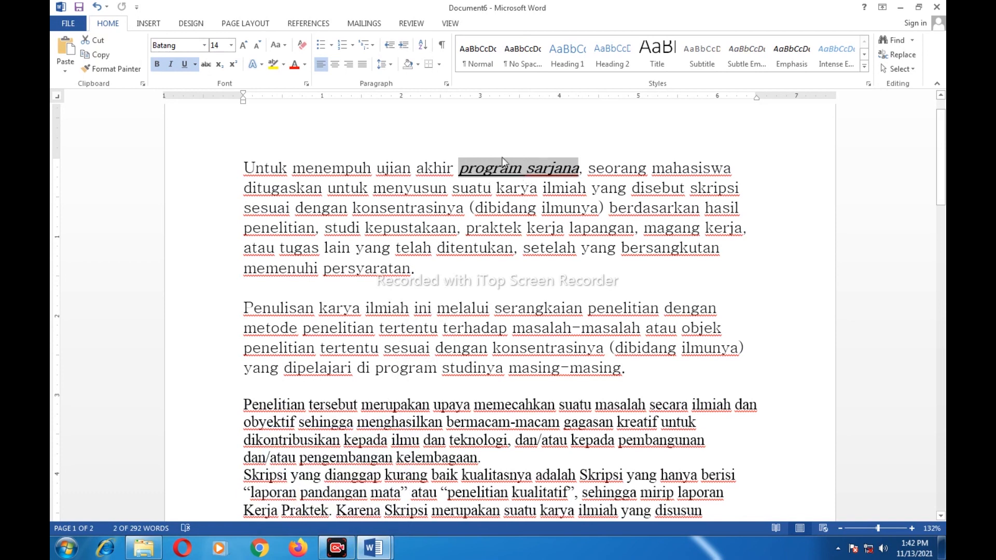
Apply strikethrough to 'program sarjana' and deselect it
click(205, 65)
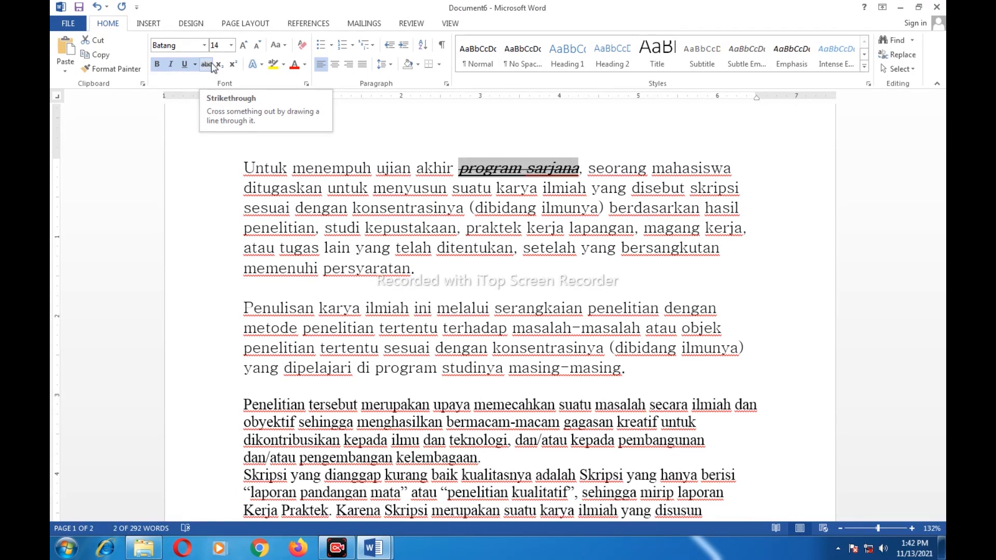
click(595, 170)
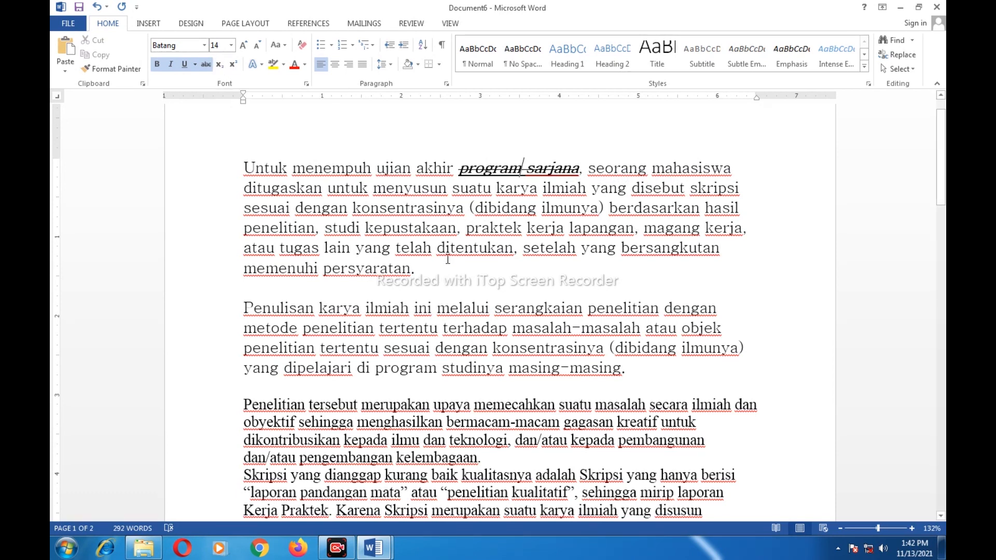
click(432, 273)
Add a new line '22' below the first paragraph with the second 2 as subscript
key(Return)
key(Return)
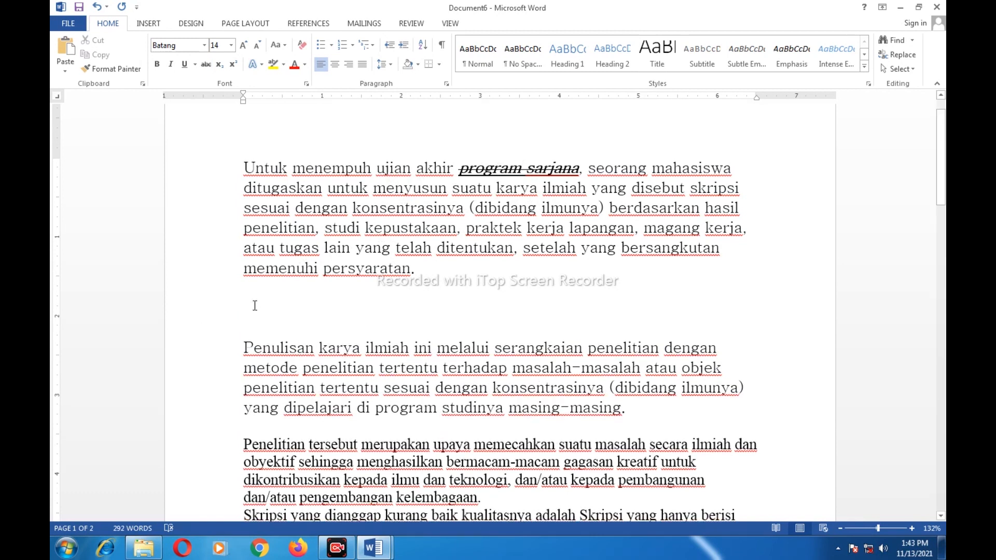
text(2)
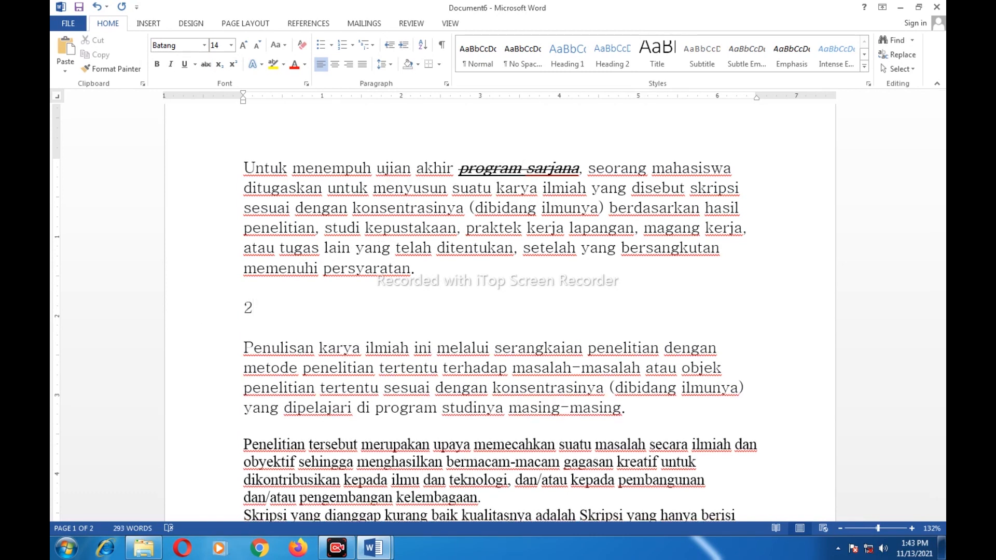
text(2)
drag(262, 307, 253, 308)
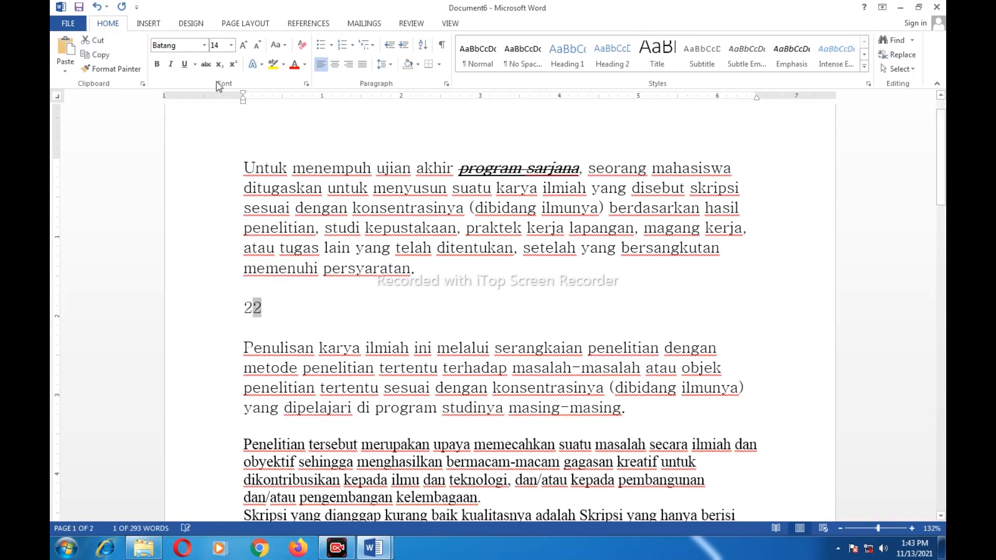
click(219, 64)
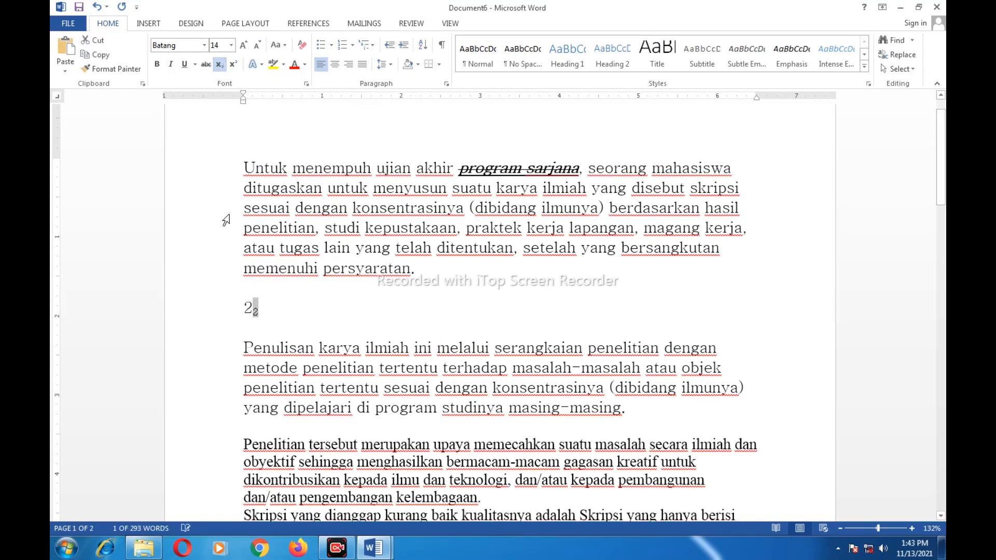
click(257, 312)
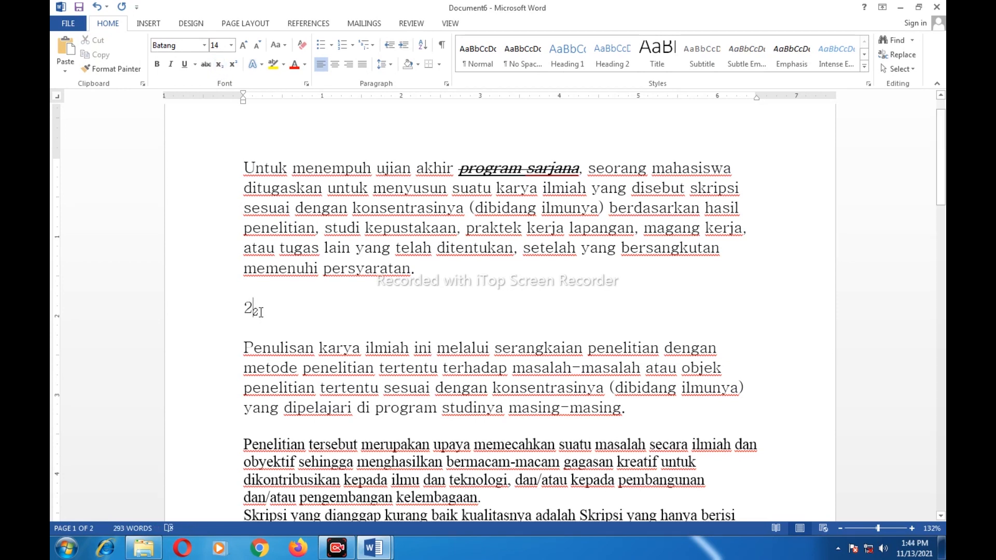
Change the second 2 from subscript to superscript, giving 2²
double_click(260, 312)
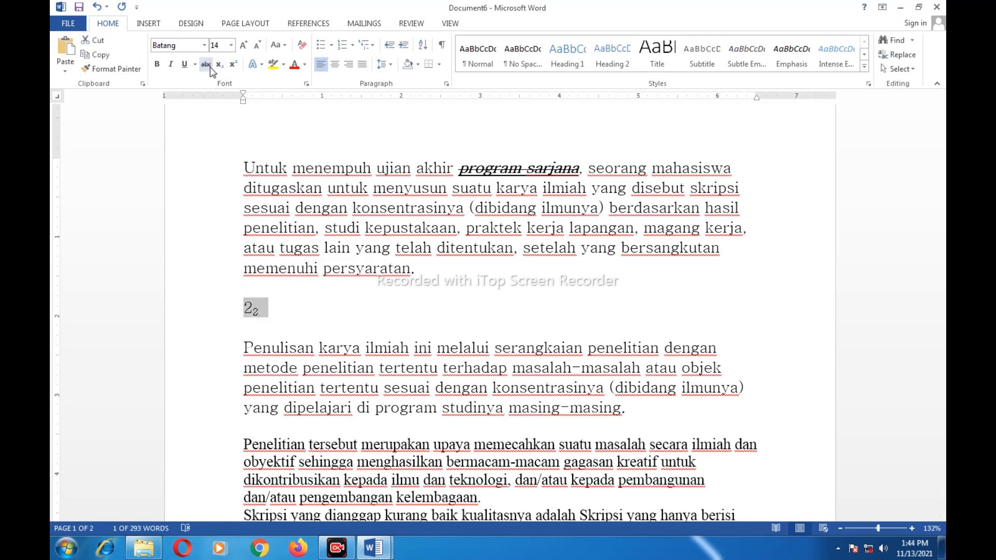
click(257, 308)
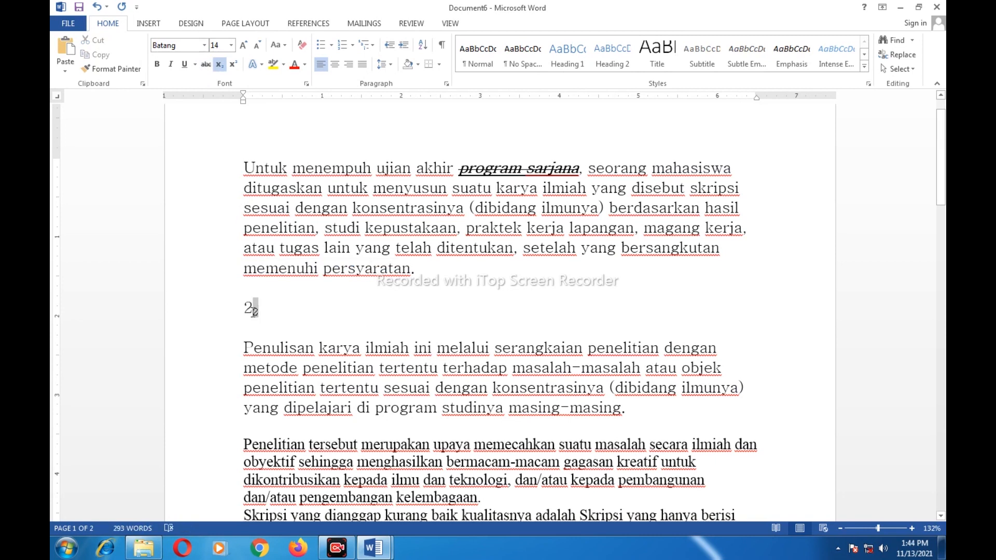
click(234, 64)
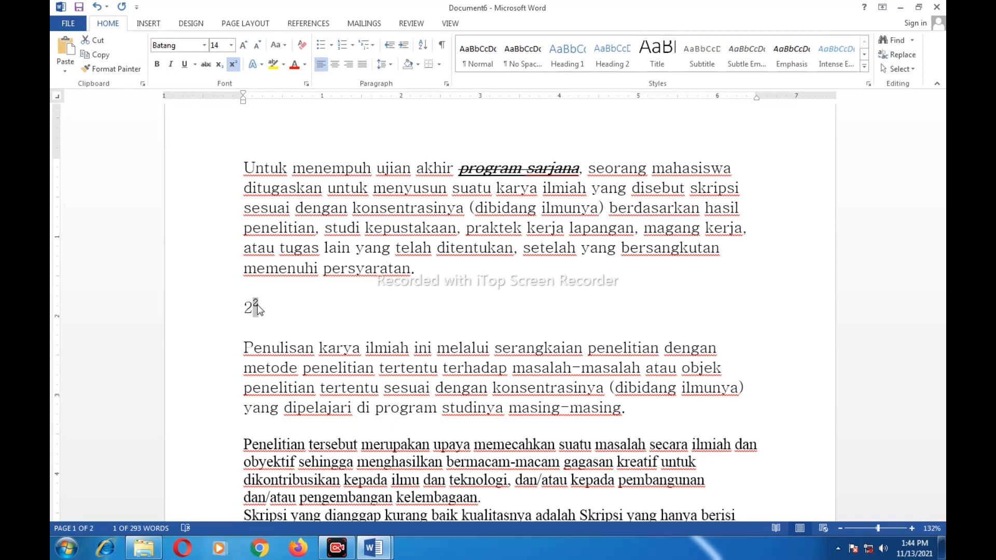
click(264, 312)
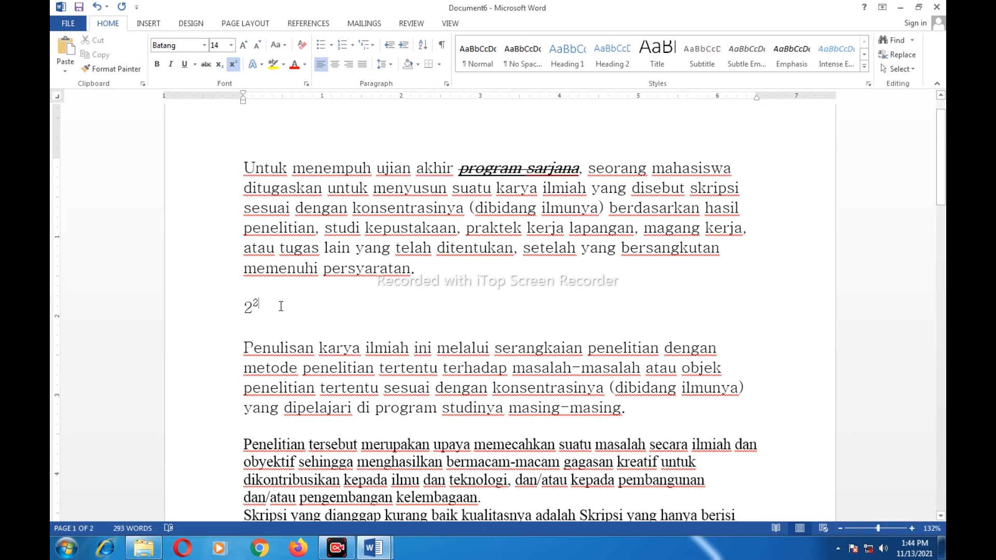
Delete the 2² text and its empty line
double_click(248, 307)
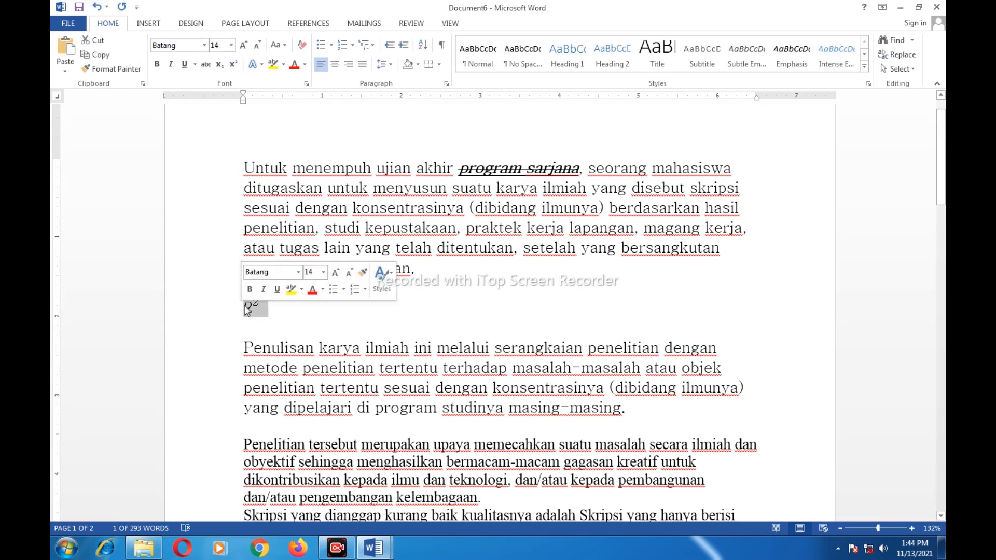
key(Delete)
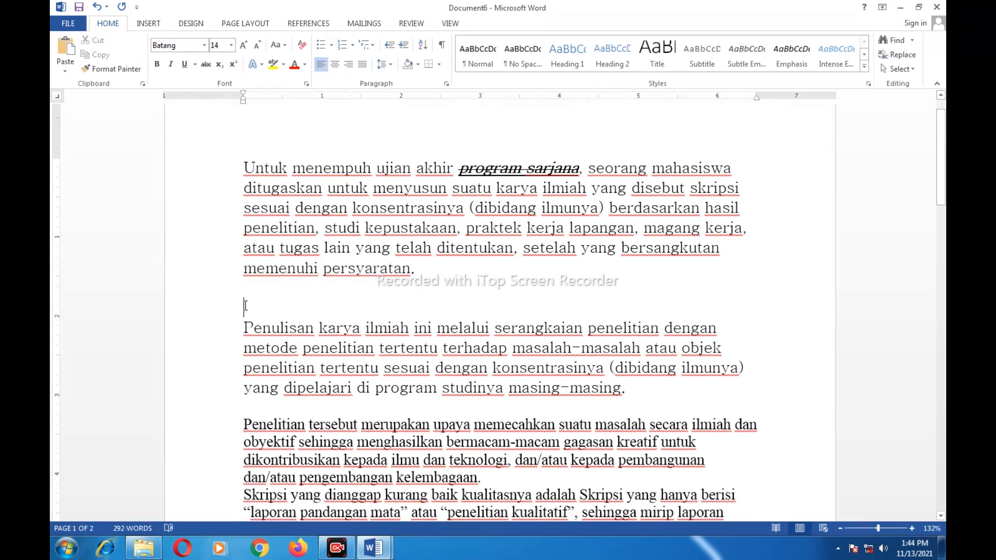
key(BackSpace)
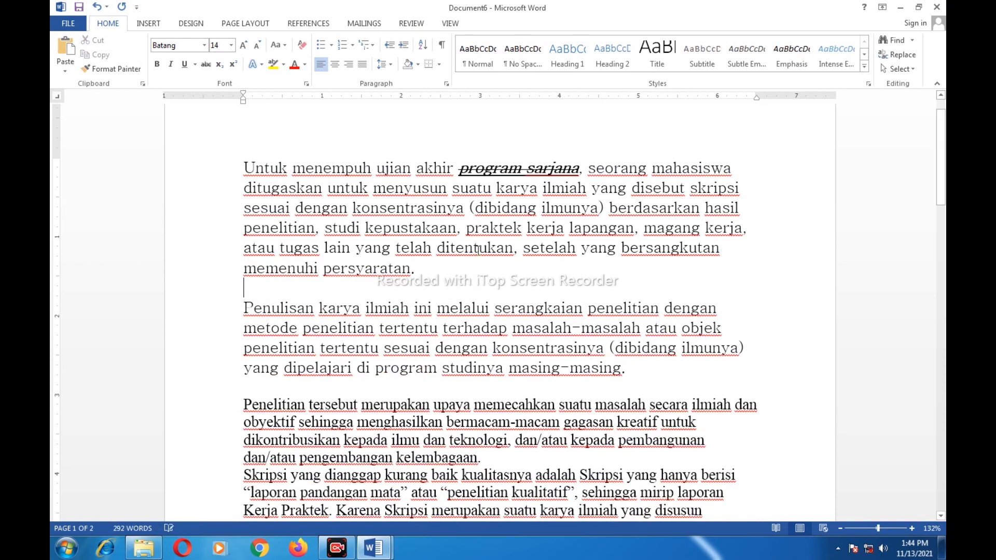
Browse the Text Effects gallery and close it without applying an effect
click(263, 65)
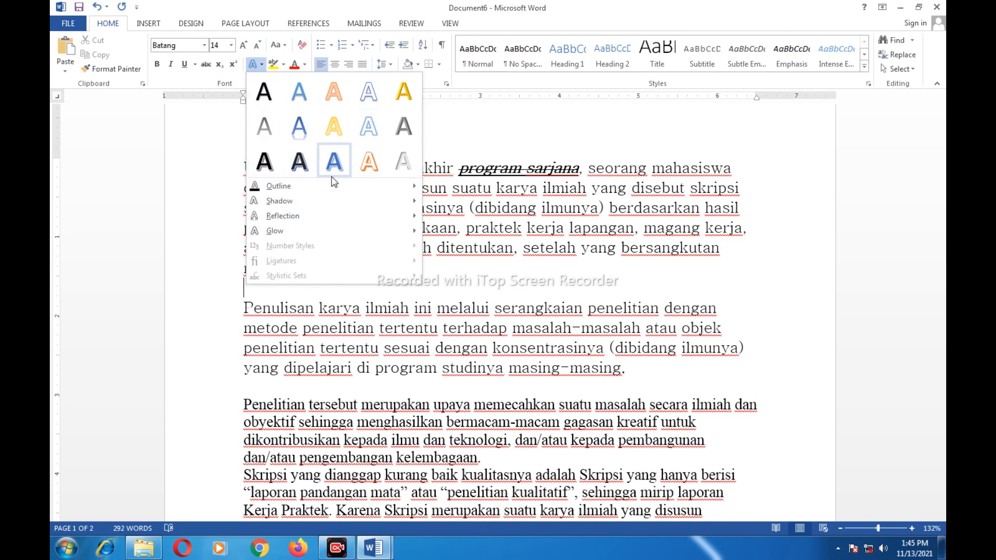
mouse_move(291, 216)
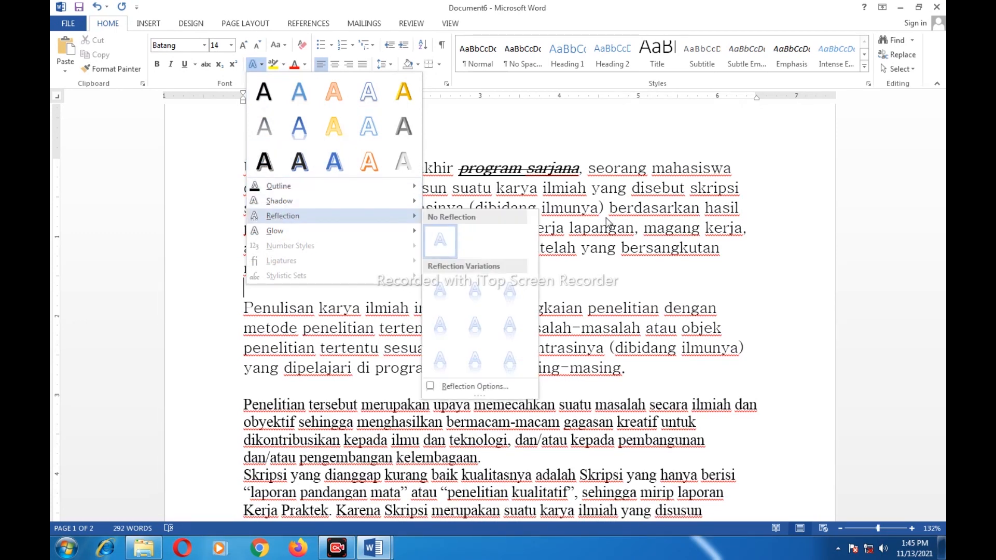
click(587, 220)
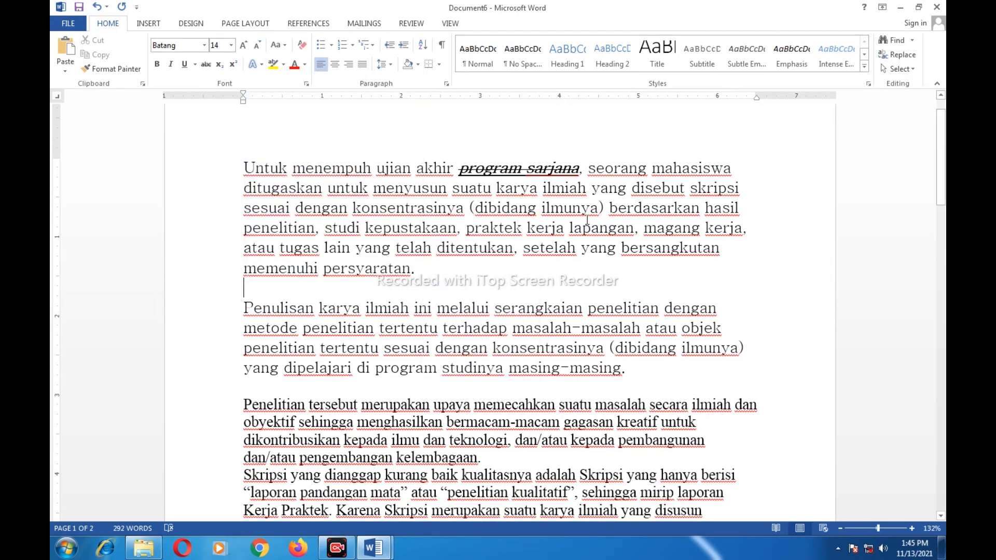
Give 'Untuk menempuh ujian akhir' a blue outlined text effect
drag(245, 167, 459, 168)
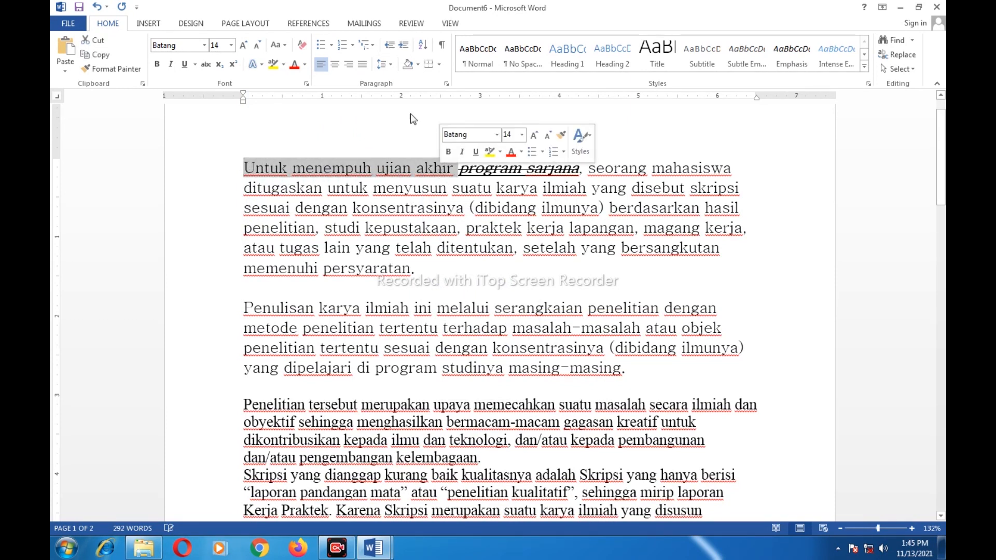
click(259, 66)
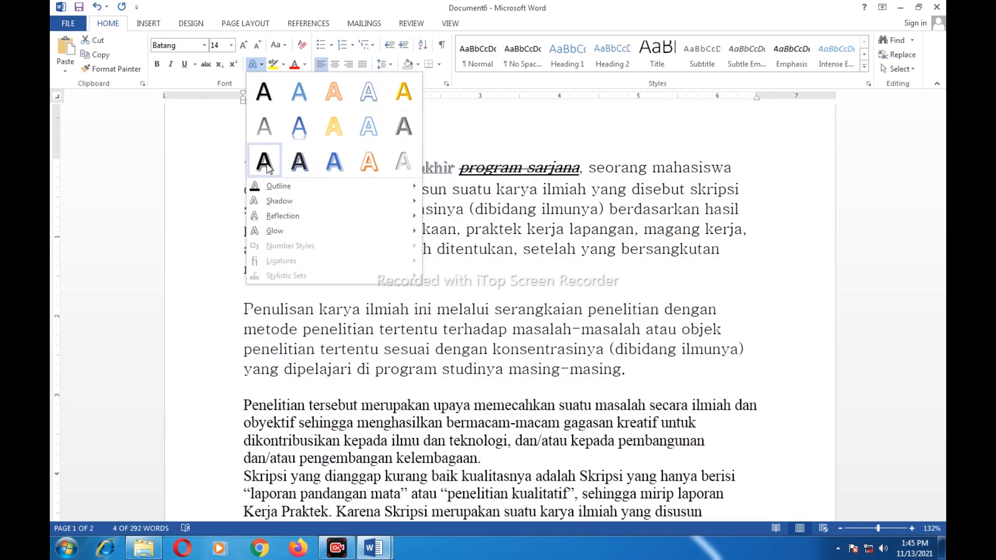
mouse_move(280, 188)
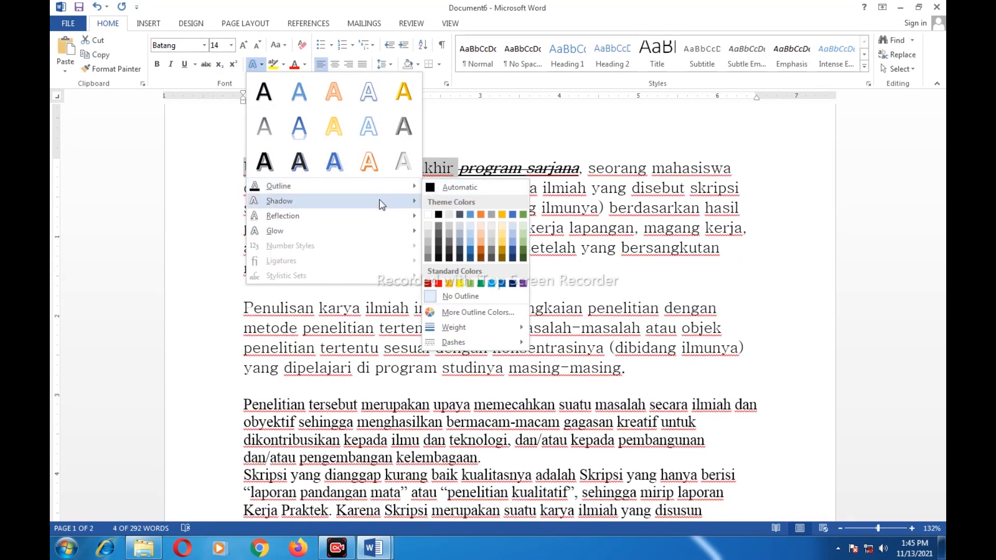
mouse_move(395, 206)
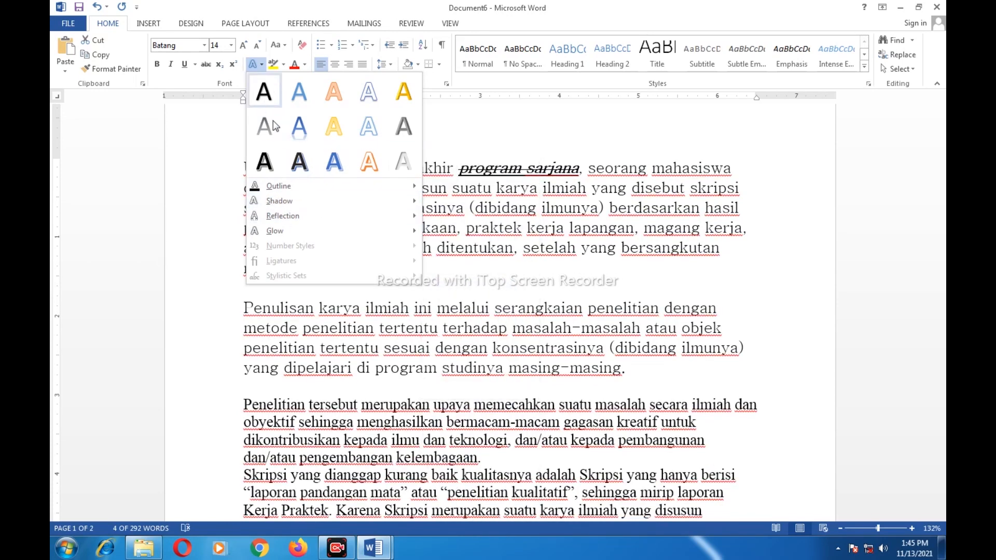
click(304, 133)
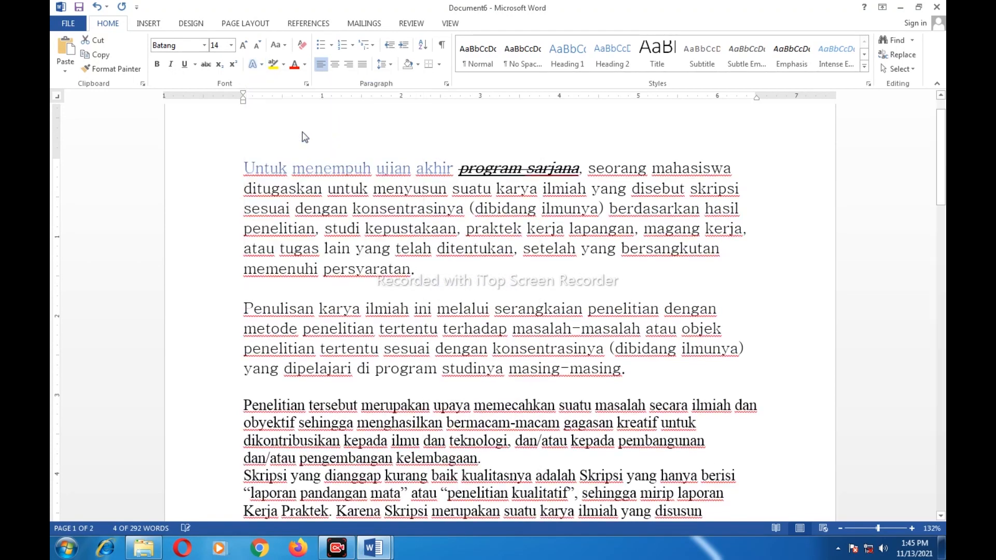
click(327, 177)
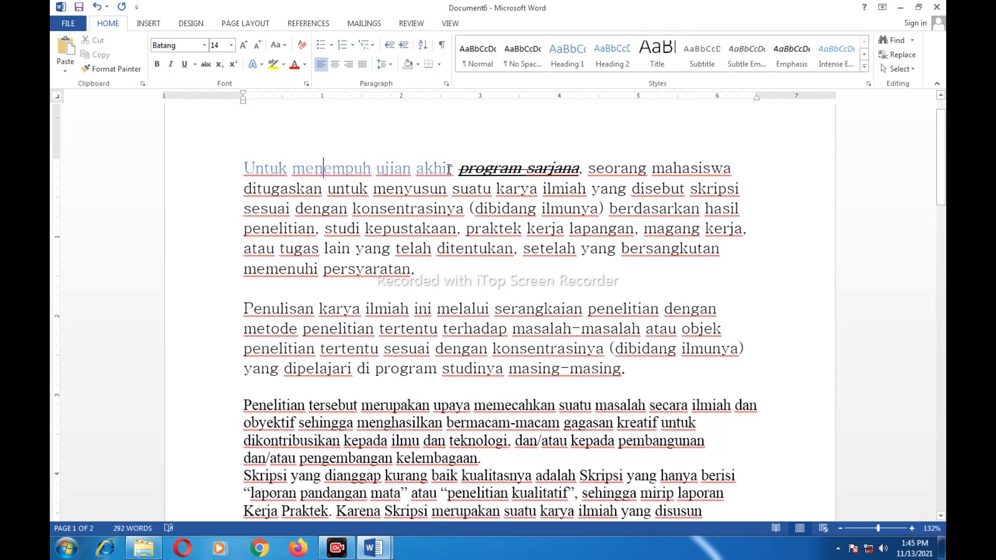
Replace it with a bolder shadowed outline text effect on the opening words
drag(450, 169, 257, 171)
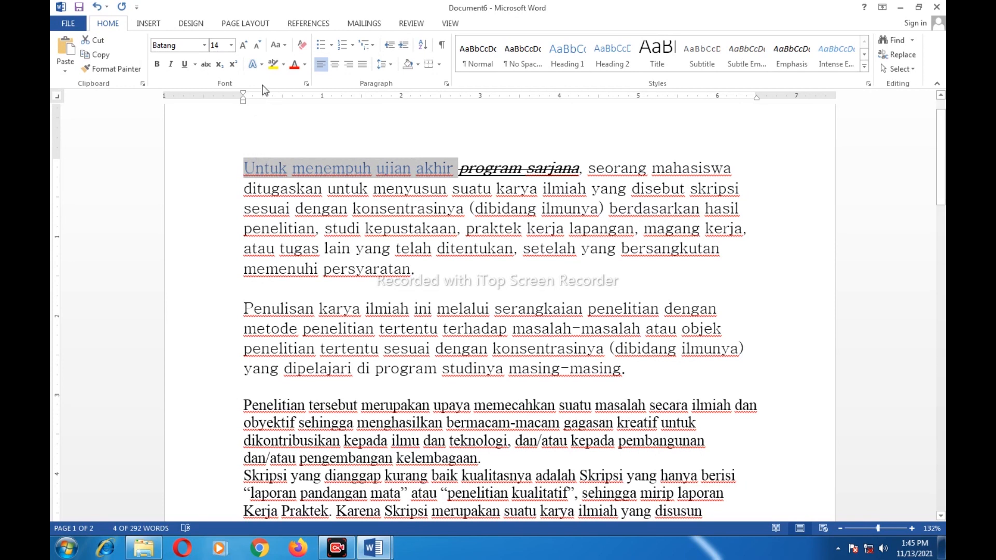
click(254, 64)
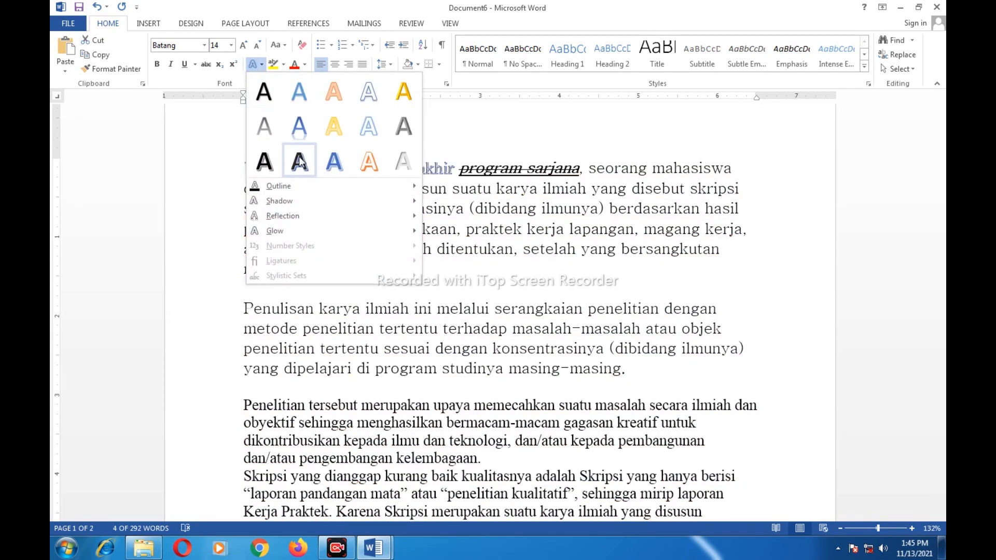
click(299, 161)
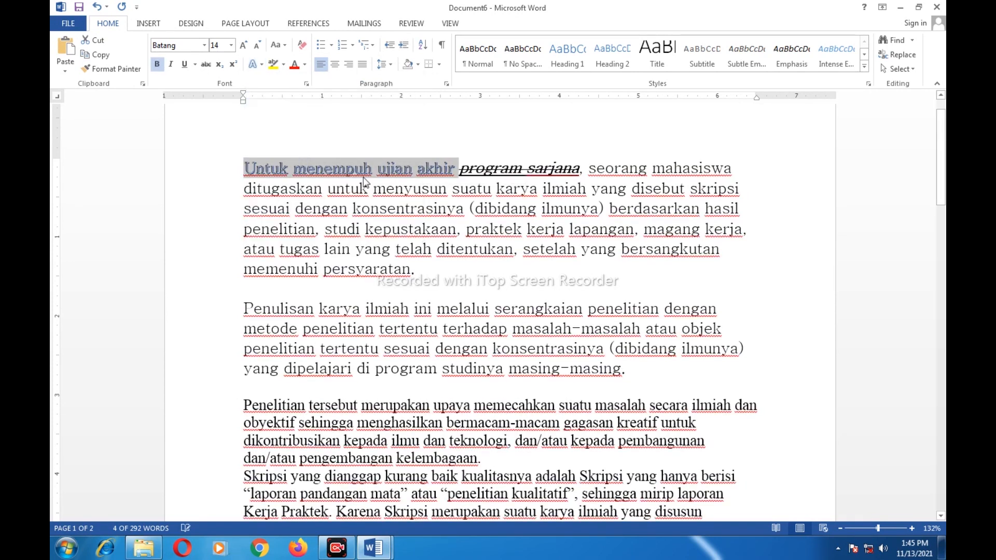
click(446, 176)
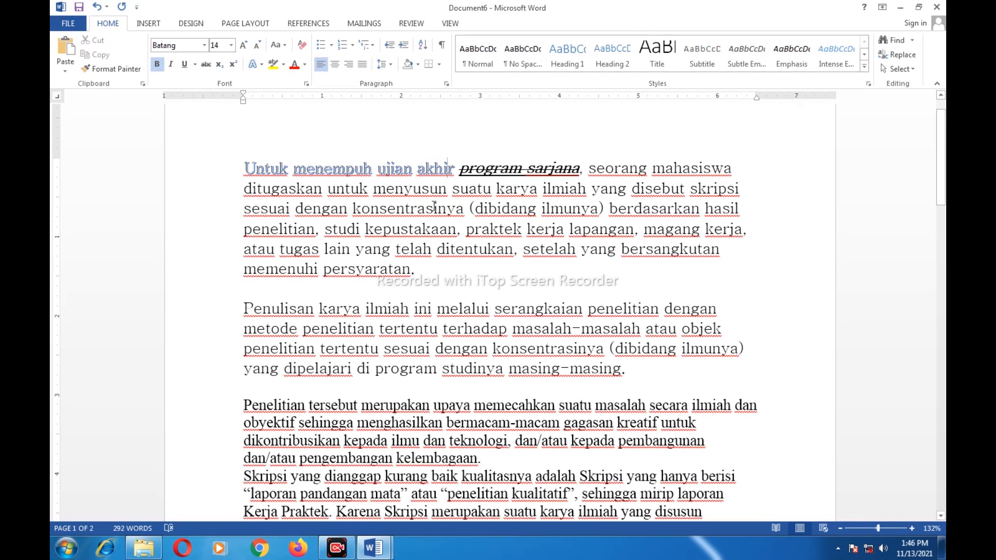
Highlight the words 'program sarjana' in the first sentence in bright green
click(285, 65)
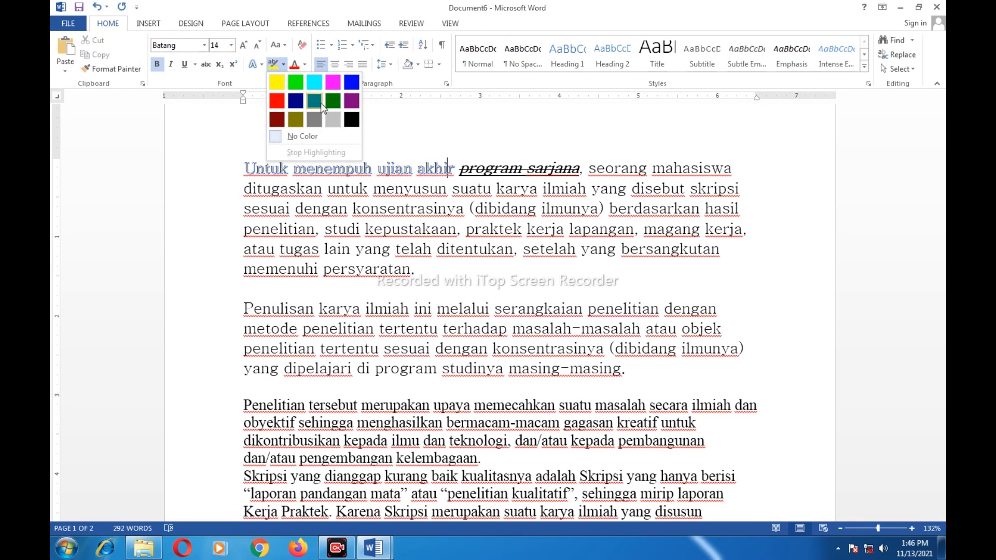
click(404, 125)
drag(239, 168, 458, 168)
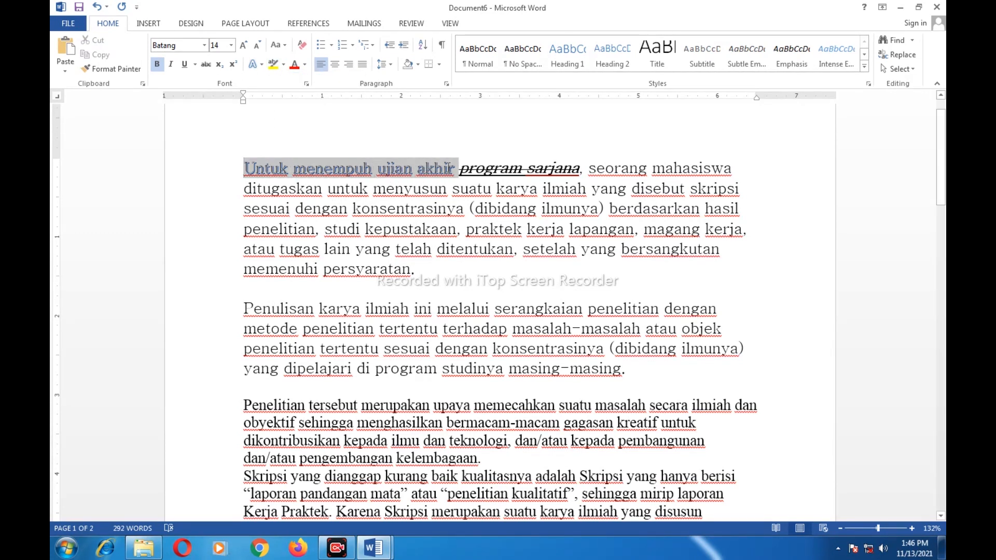
click(459, 168)
drag(460, 168, 578, 174)
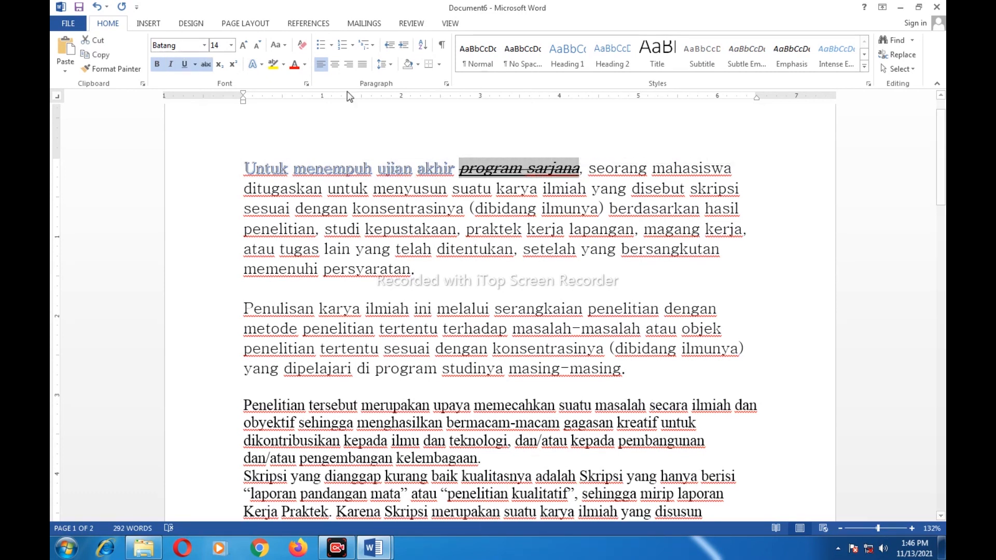
click(283, 64)
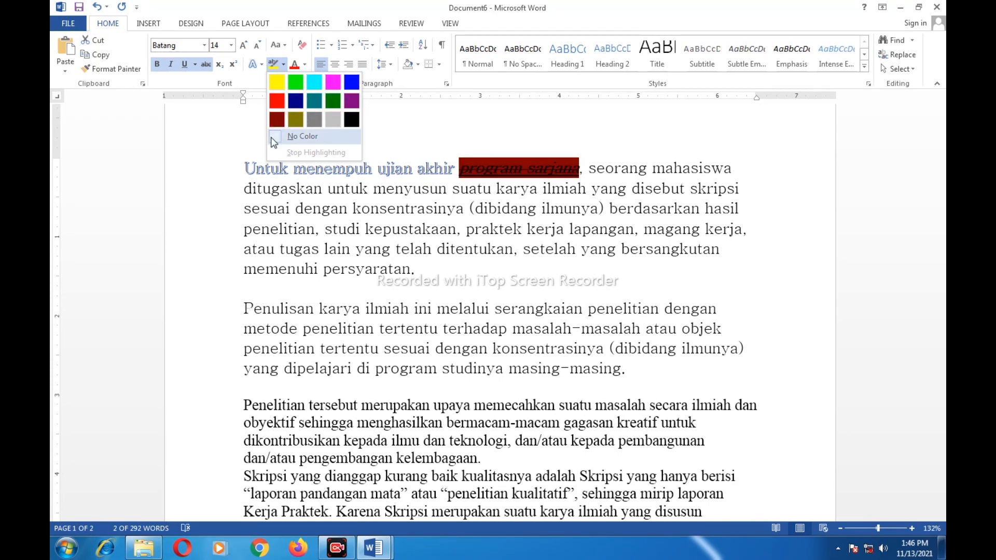
click(298, 86)
click(480, 181)
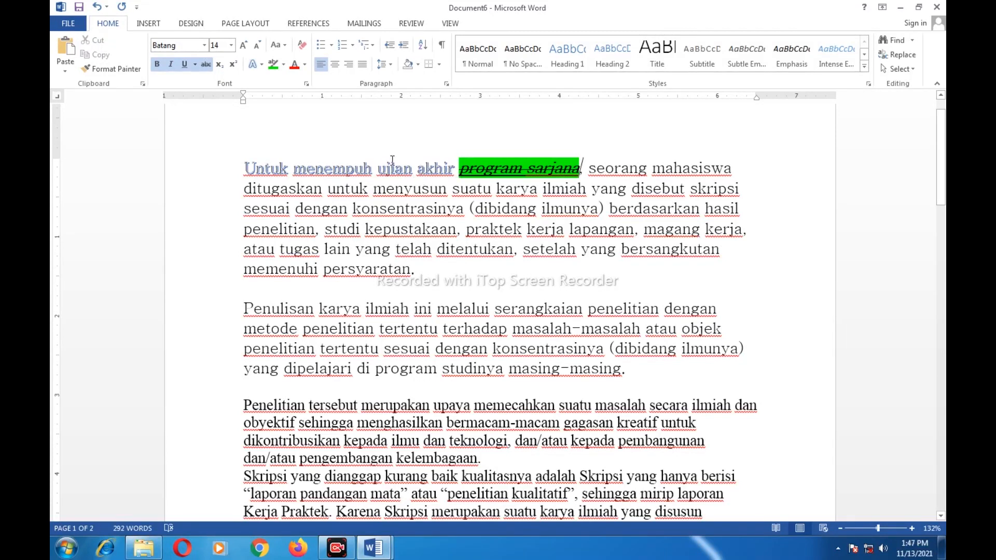
Select the words 'seorang mahasiswa' in the first line for recolouring
click(305, 65)
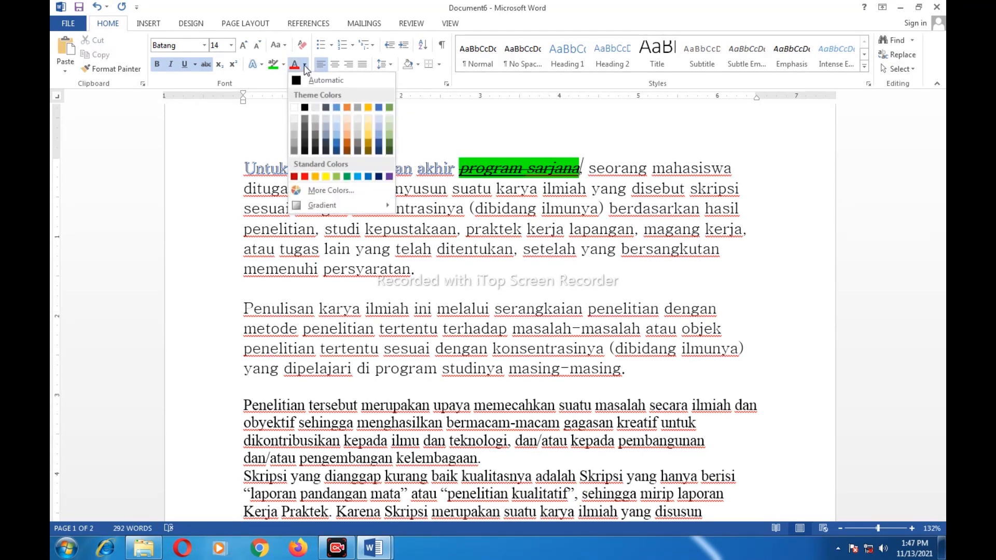
click(305, 66)
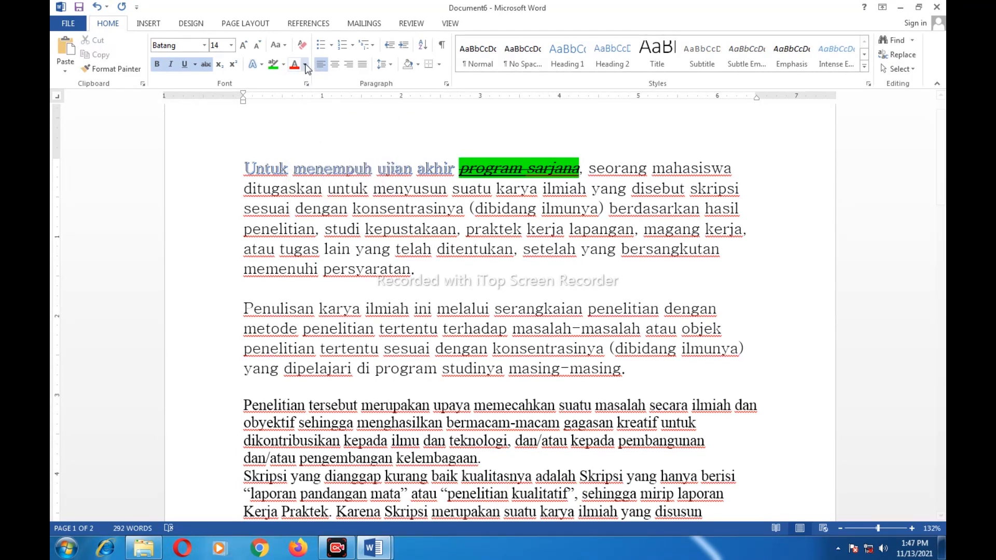
click(658, 208)
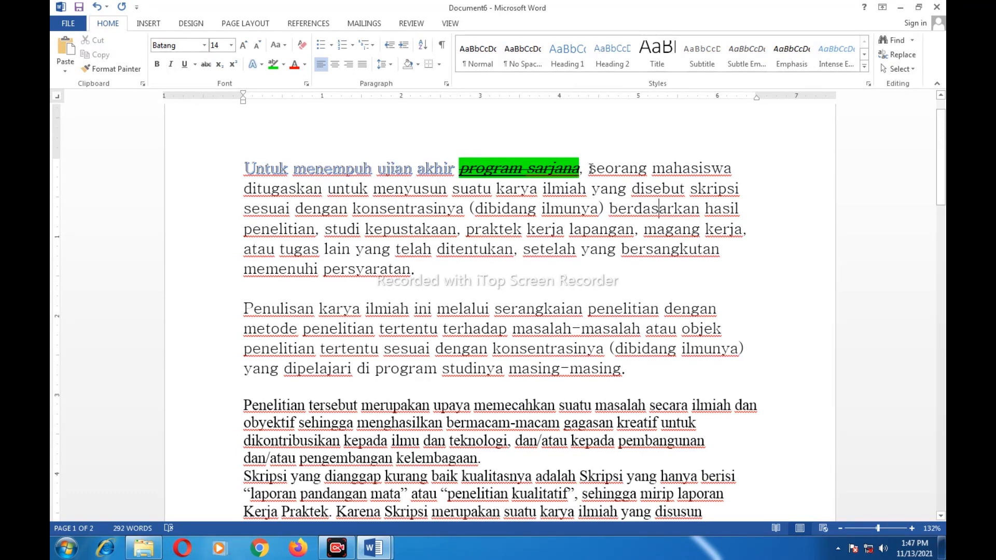
drag(589, 168, 724, 178)
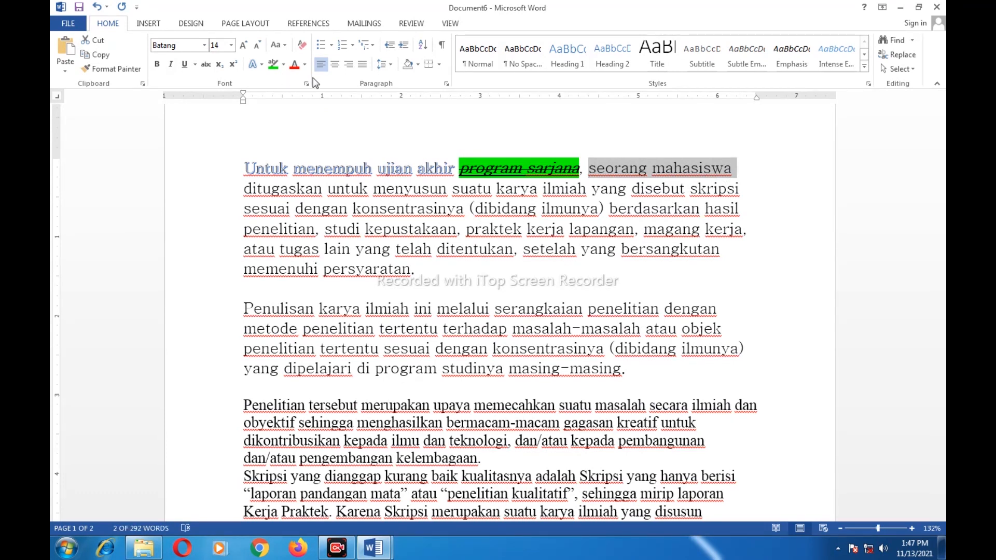
click(304, 64)
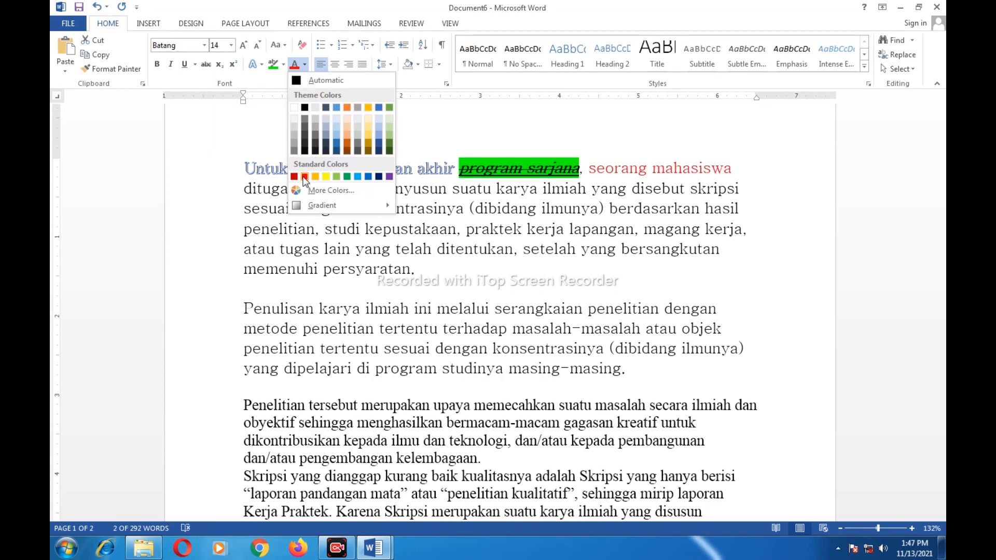
Experiment with custom hues in the More Colors picker
mouse_move(322, 204)
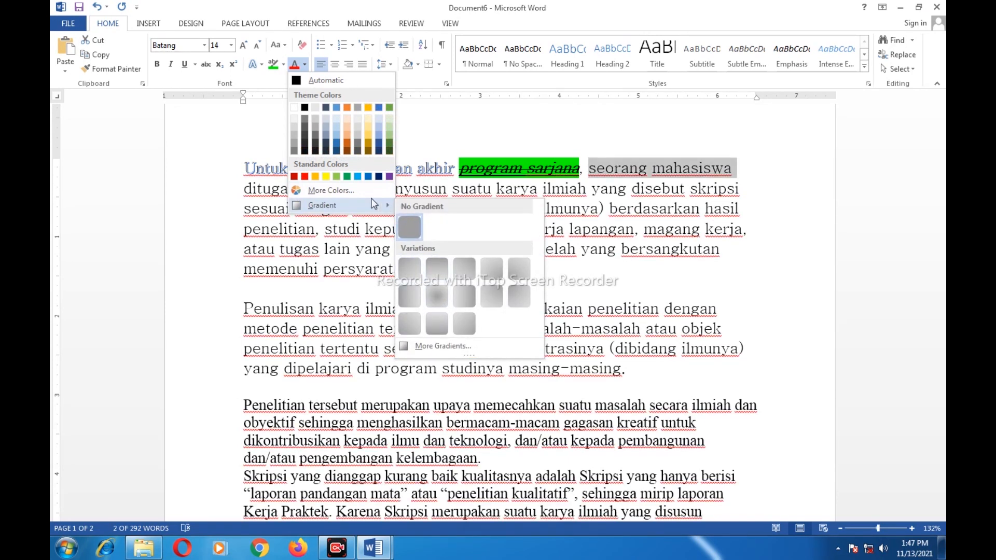
click(365, 194)
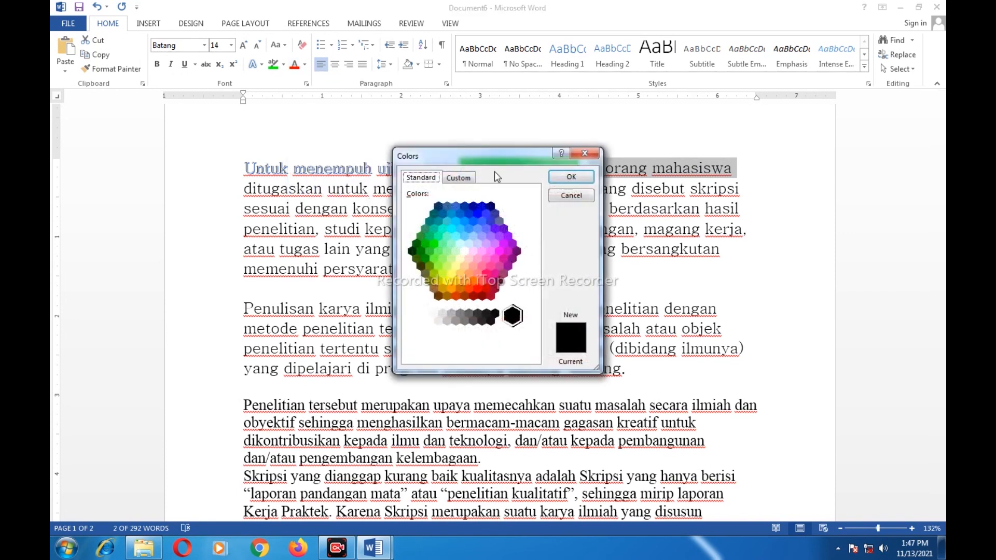
drag(493, 156, 316, 136)
click(282, 157)
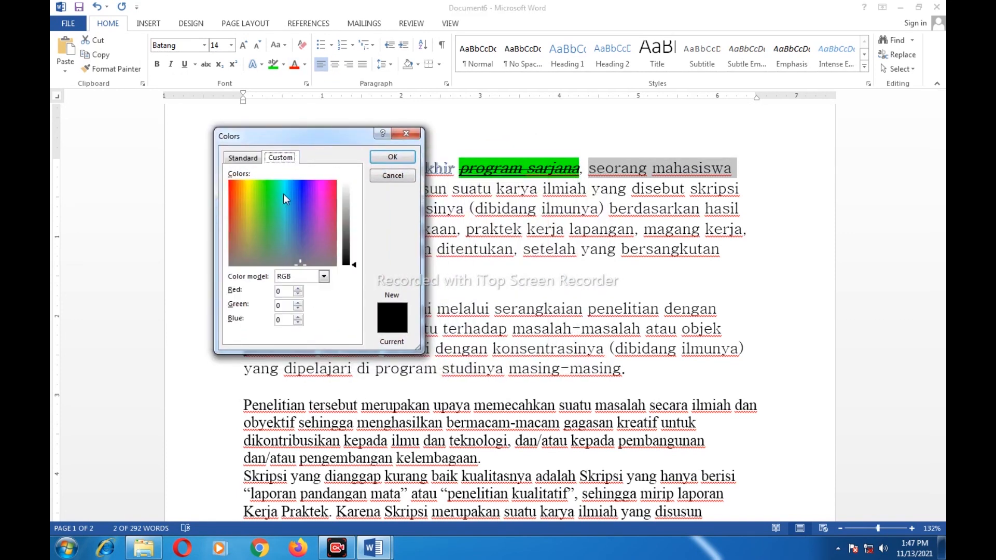
click(276, 207)
drag(354, 265, 353, 215)
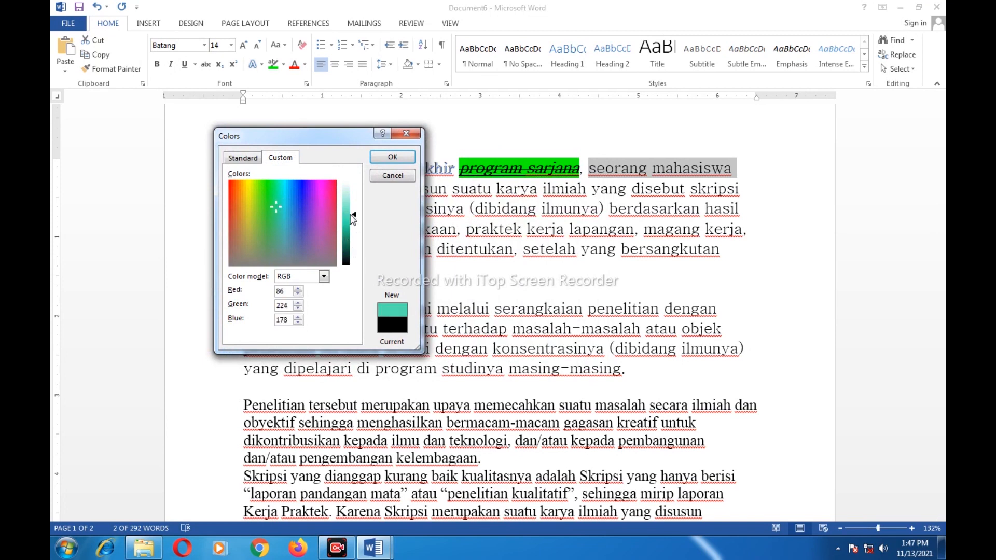
Choose bright green from the Standard colours and apply it to 'seorang mahasiswa'
click(292, 211)
click(260, 209)
click(246, 158)
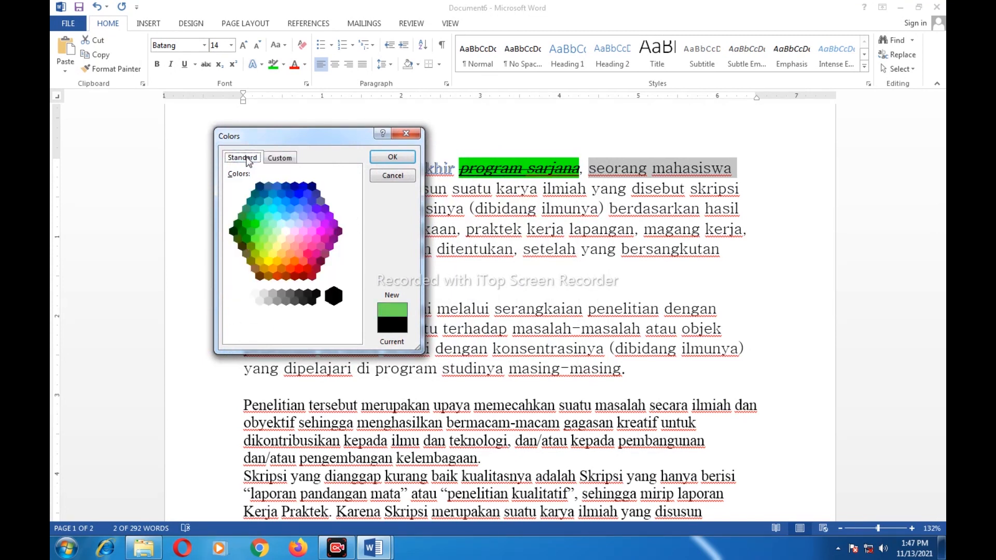
click(260, 217)
click(254, 223)
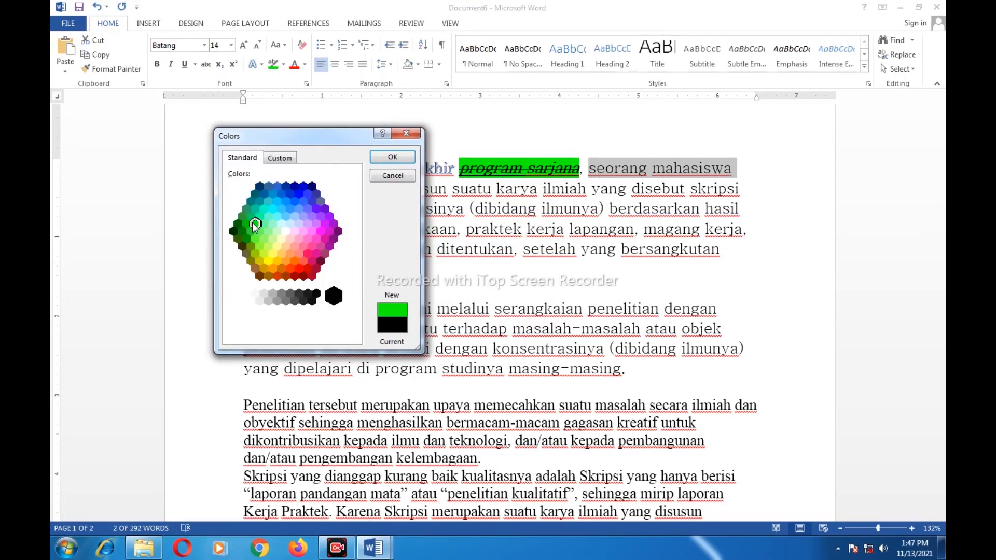
click(392, 157)
click(604, 175)
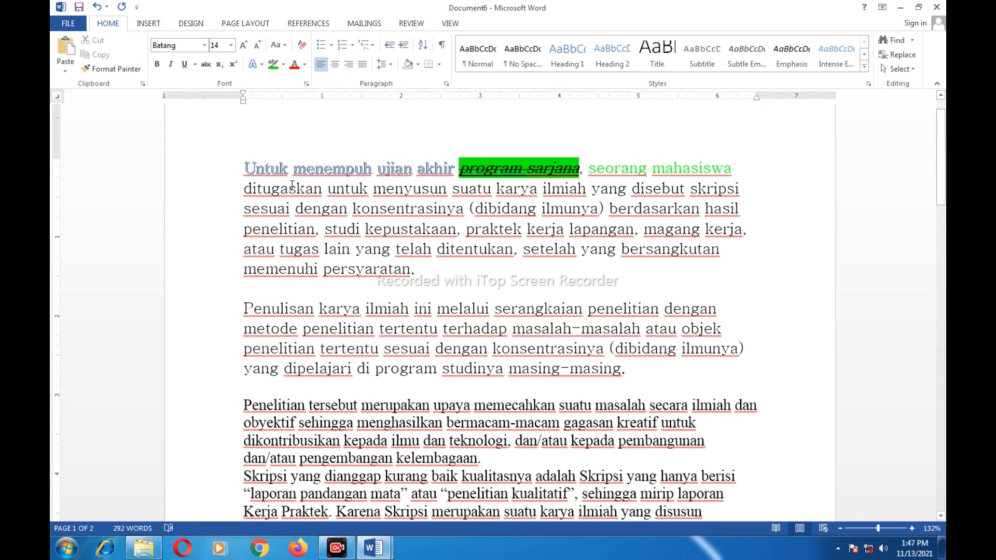
Paint the plain body-text formatting over the first two paragraphs, removing colour, highlight and effects
drag(244, 168, 625, 365)
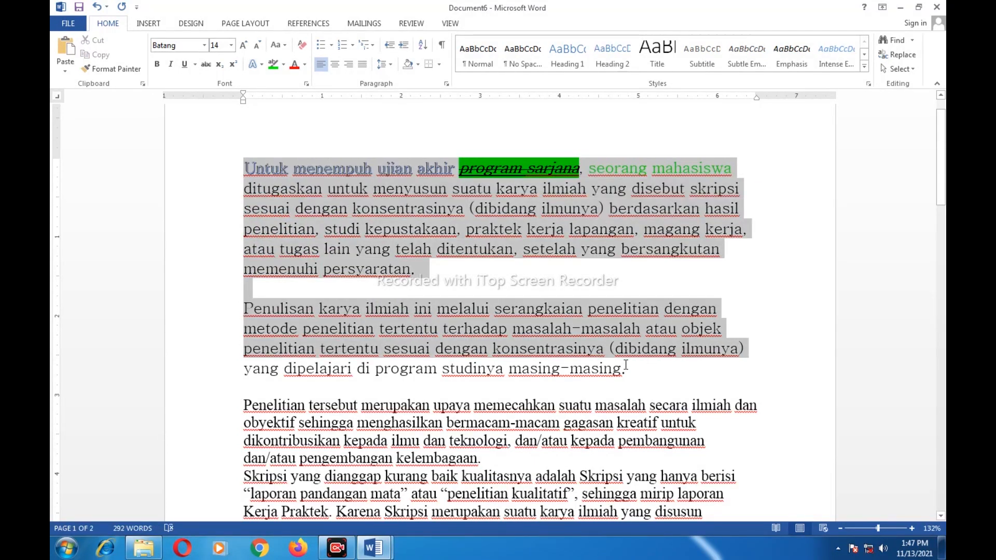
drag(625, 365, 630, 367)
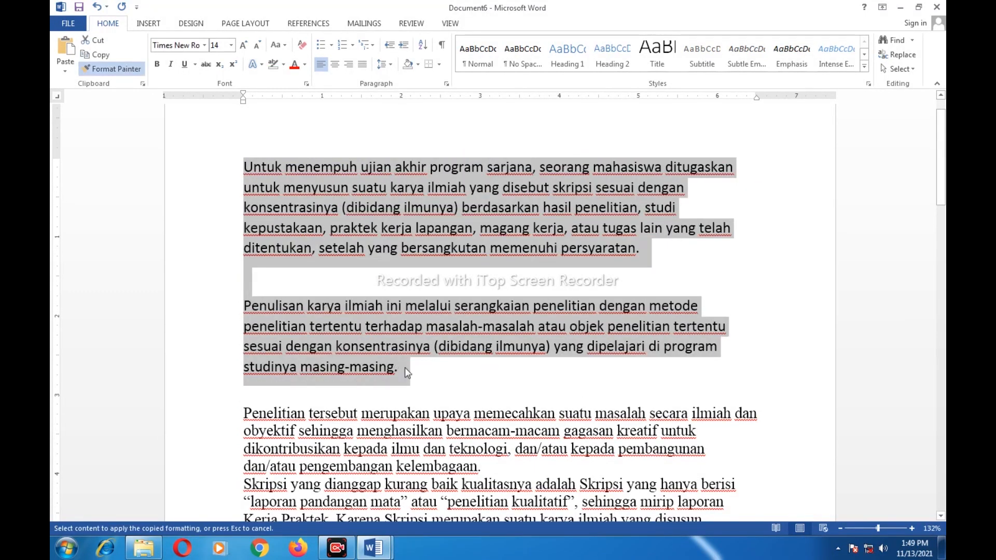
drag(243, 167, 407, 366)
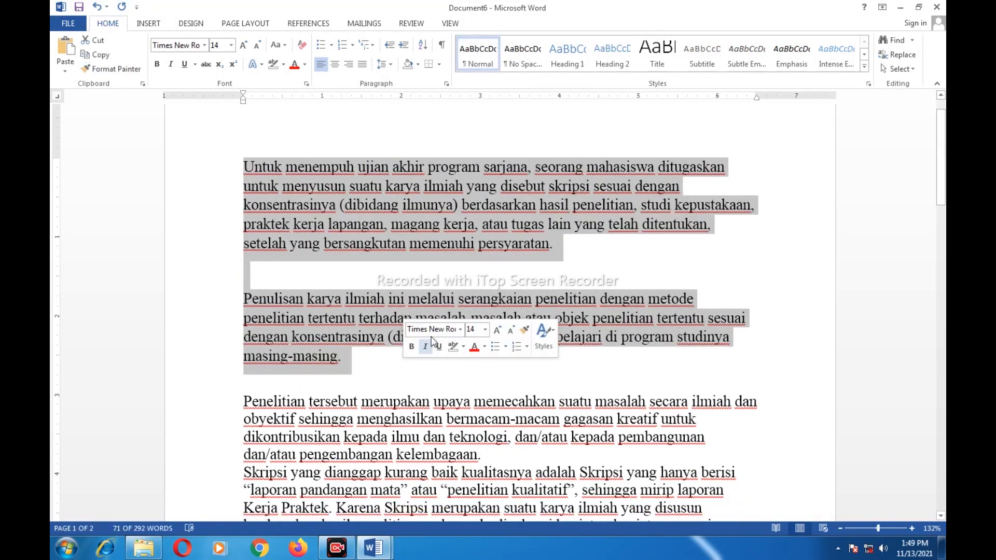
click(337, 222)
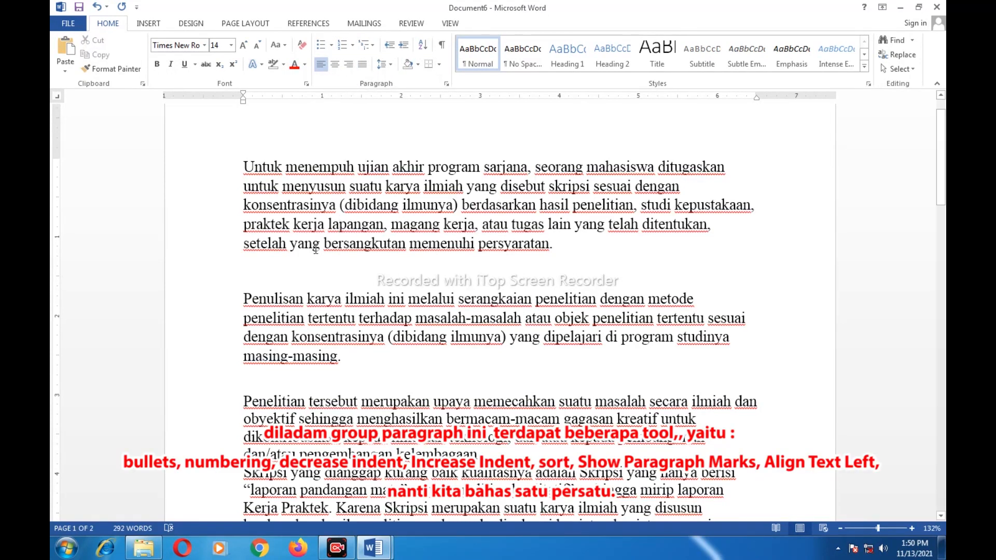
scroll(315, 250, down, 3)
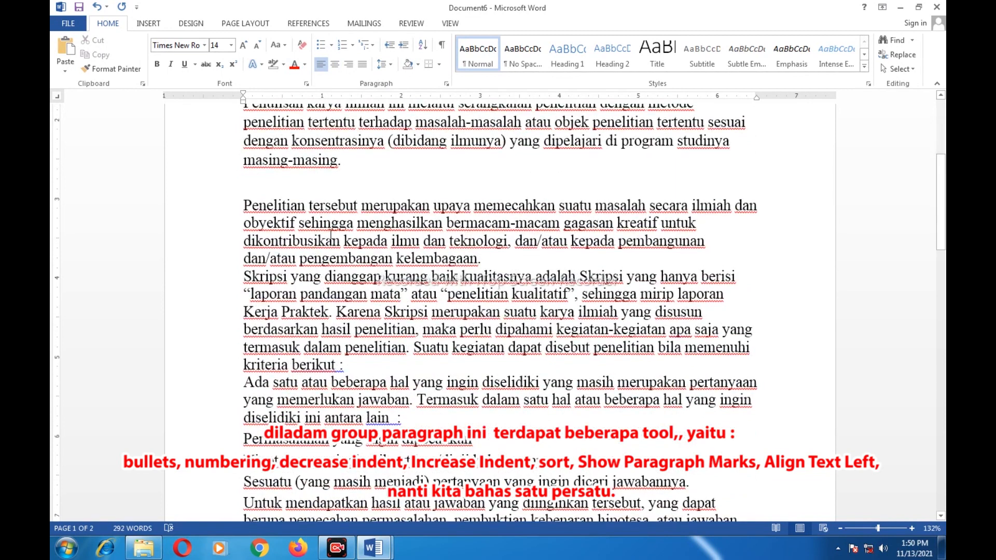
scroll(368, 208, up, 2)
scroll(368, 209, up, 2)
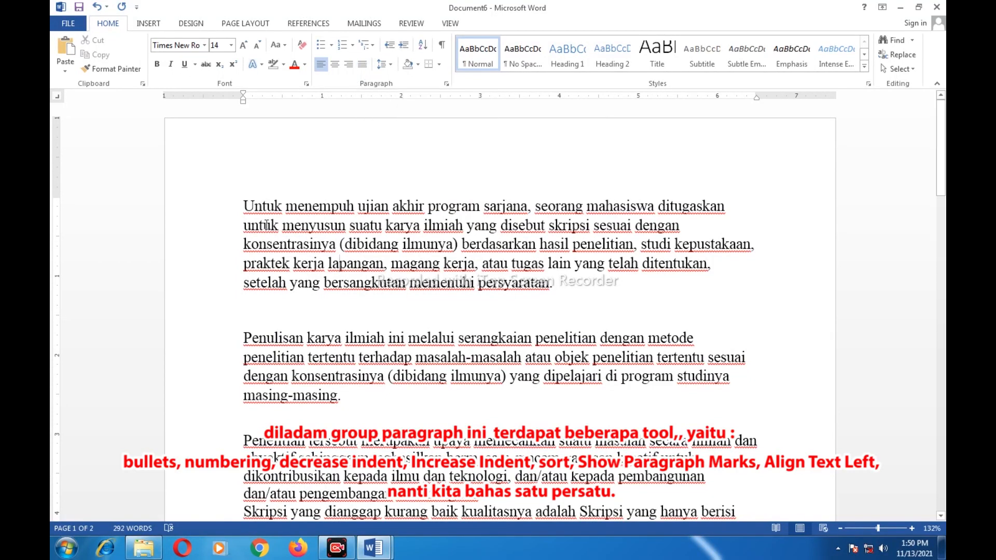
Cycle the text through justified, right and centred alignment, finishing with left alignment
key(ctrl+j)
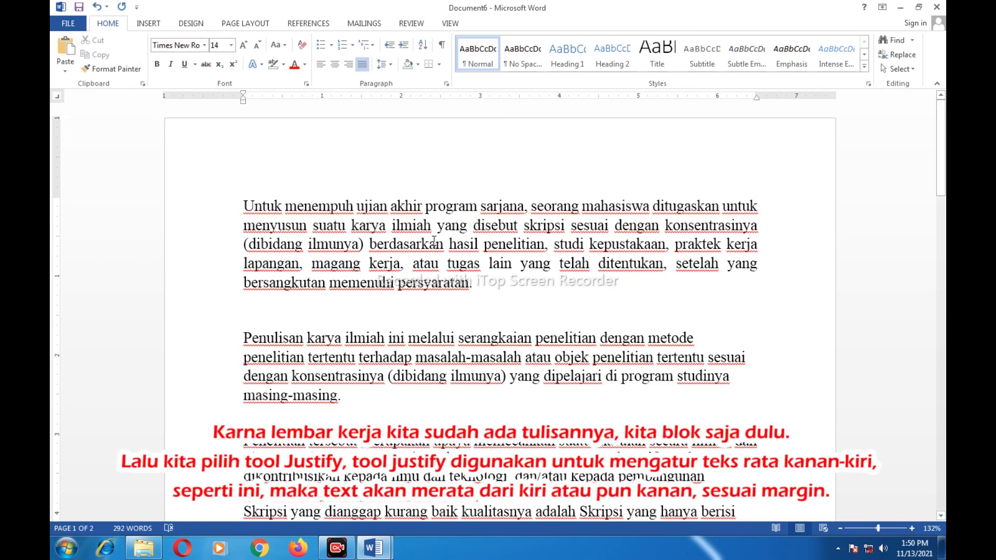
key(ctrl+a)
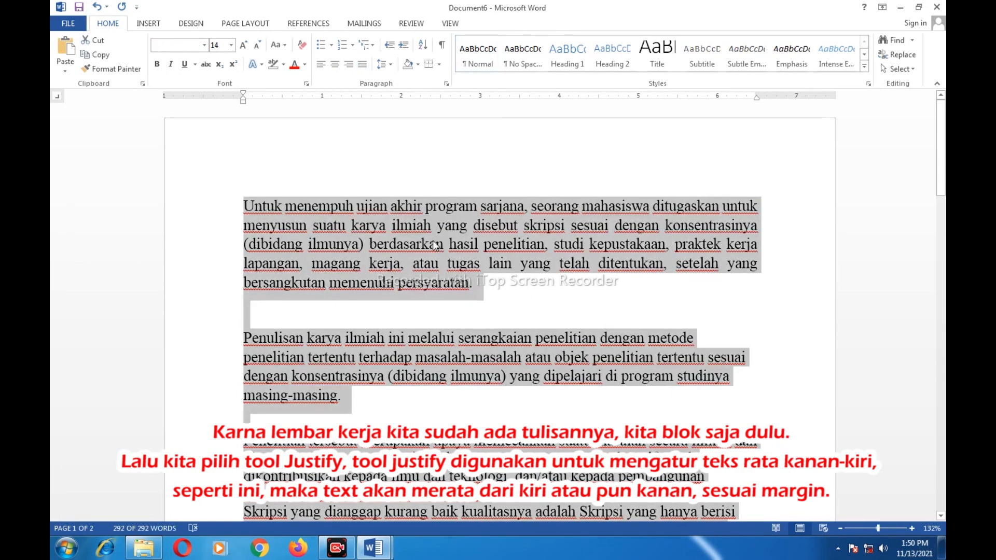
click(363, 64)
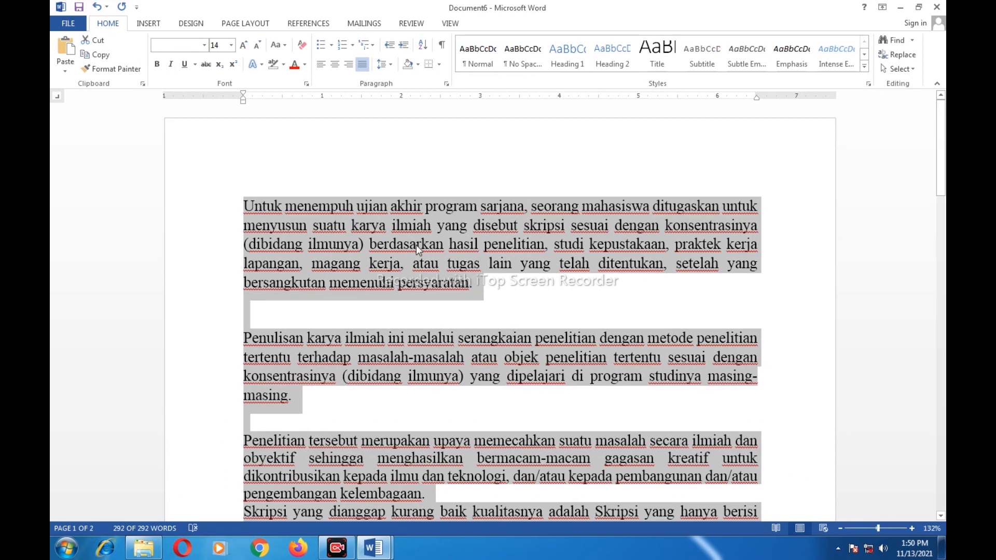
click(348, 64)
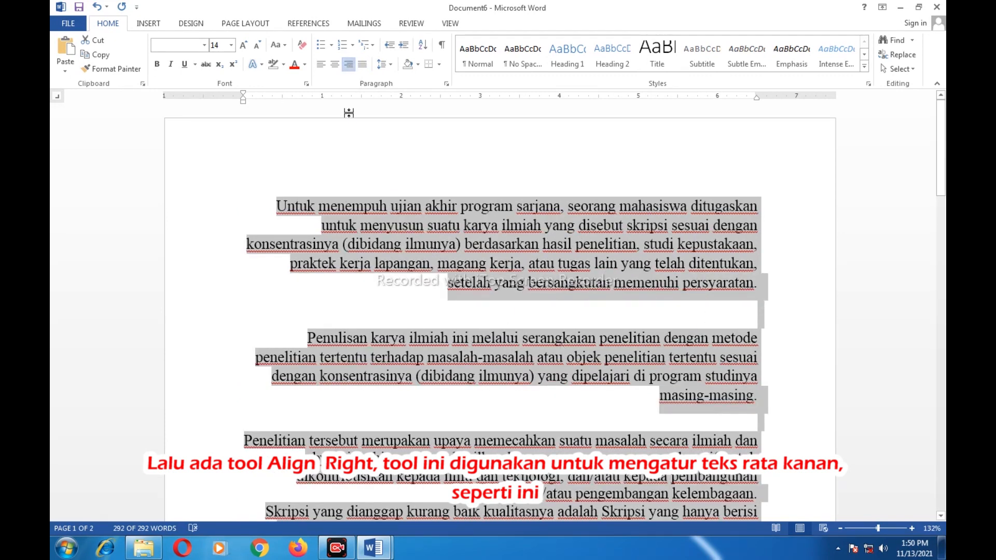
click(333, 65)
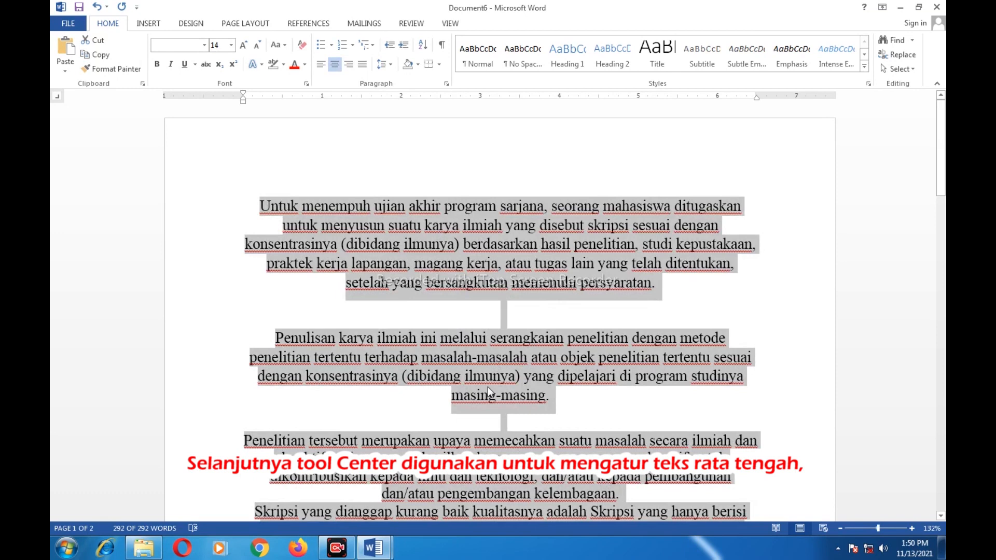
scroll(583, 340, down, 1)
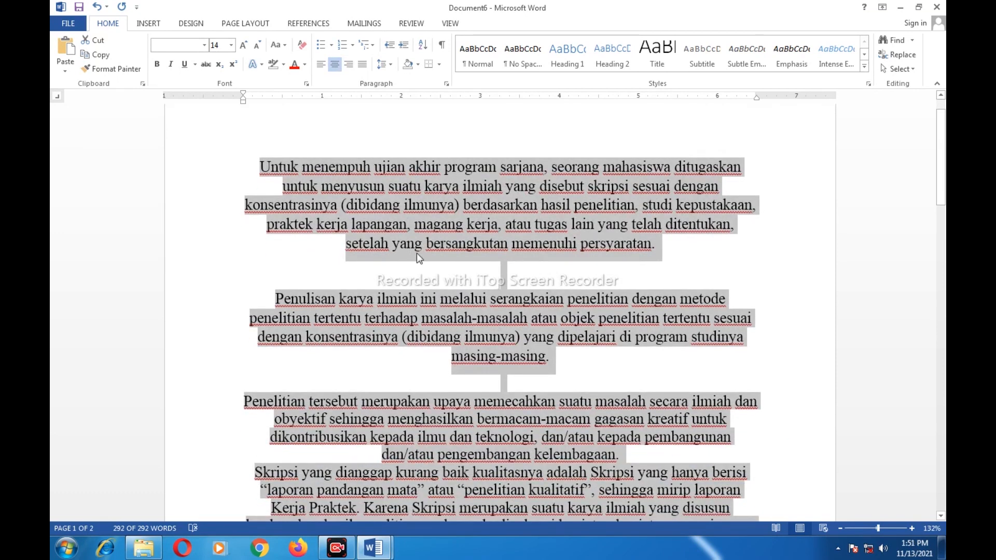
click(321, 64)
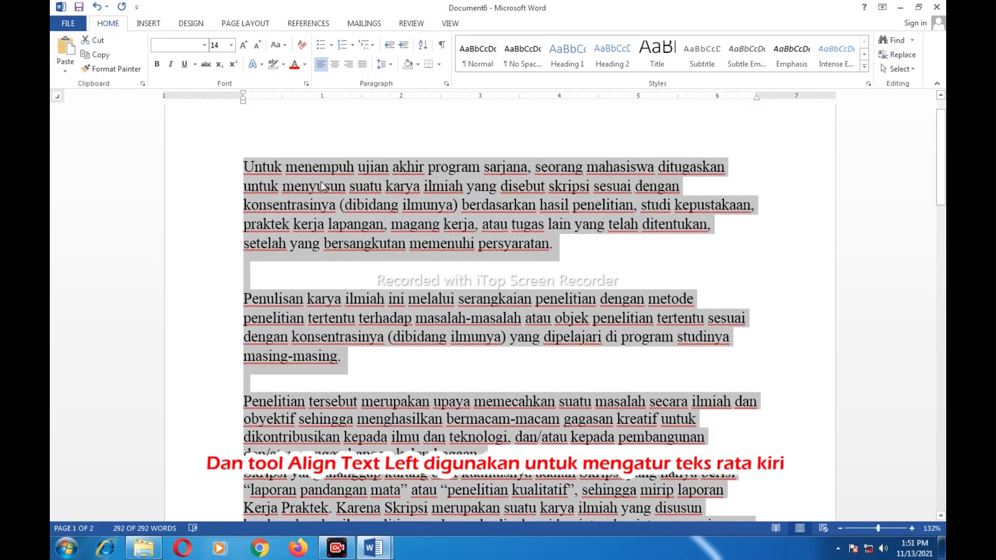
click(423, 208)
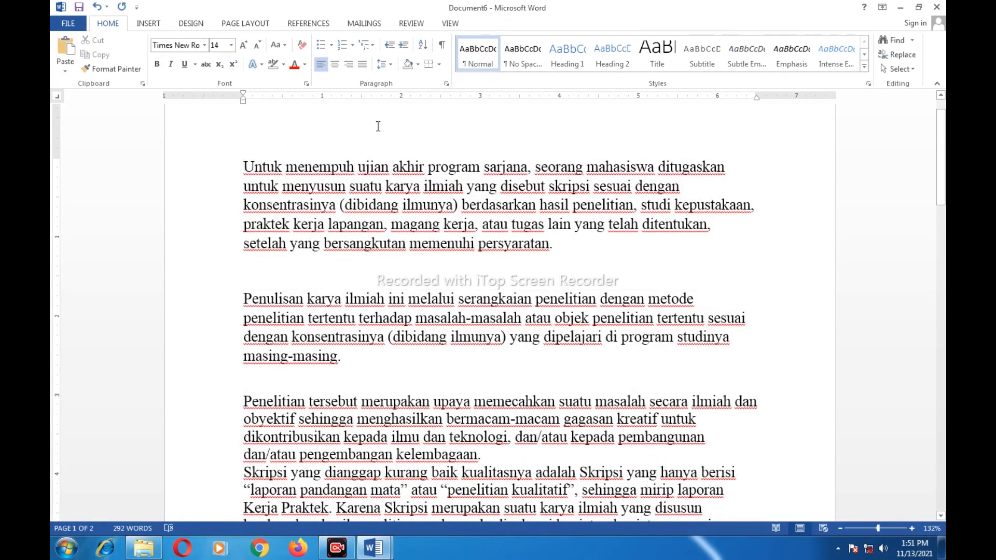
Apply 2.0 line spacing to the first two paragraphs
scroll(414, 158, down, 1)
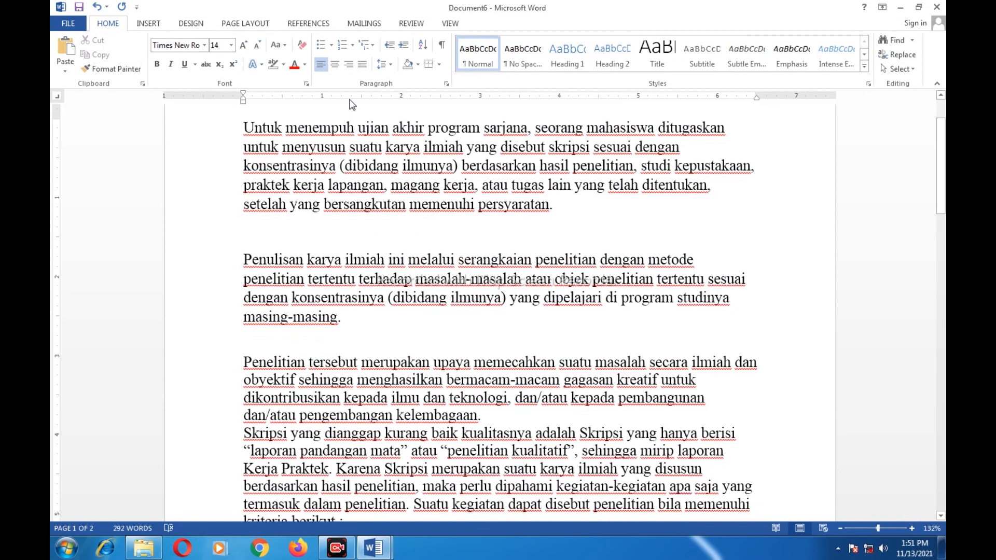
click(391, 64)
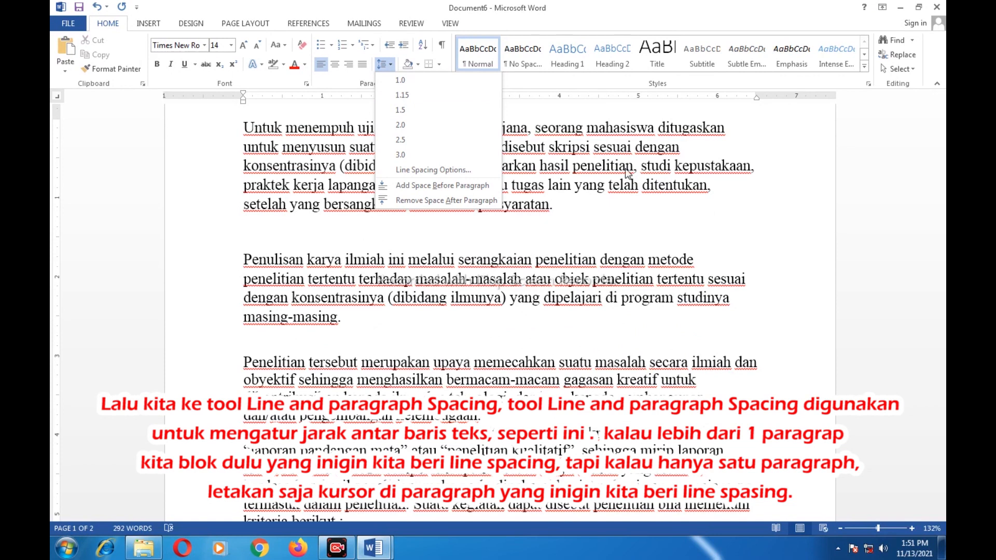
click(510, 171)
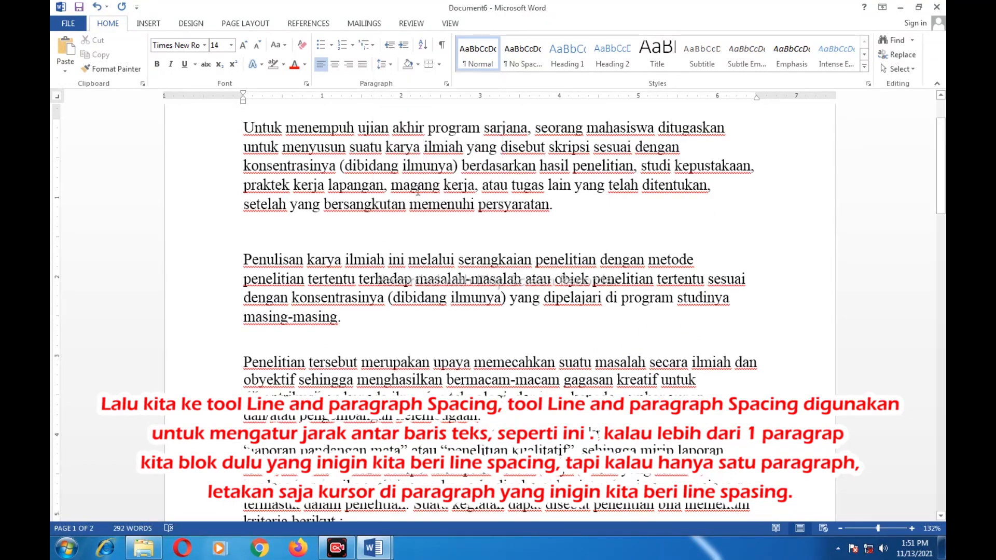
drag(243, 128, 357, 326)
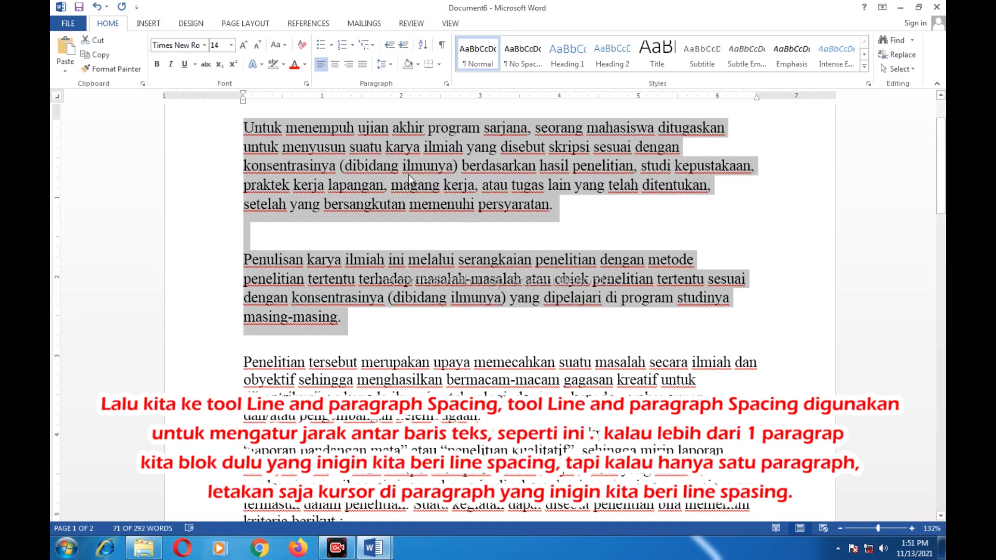
click(389, 64)
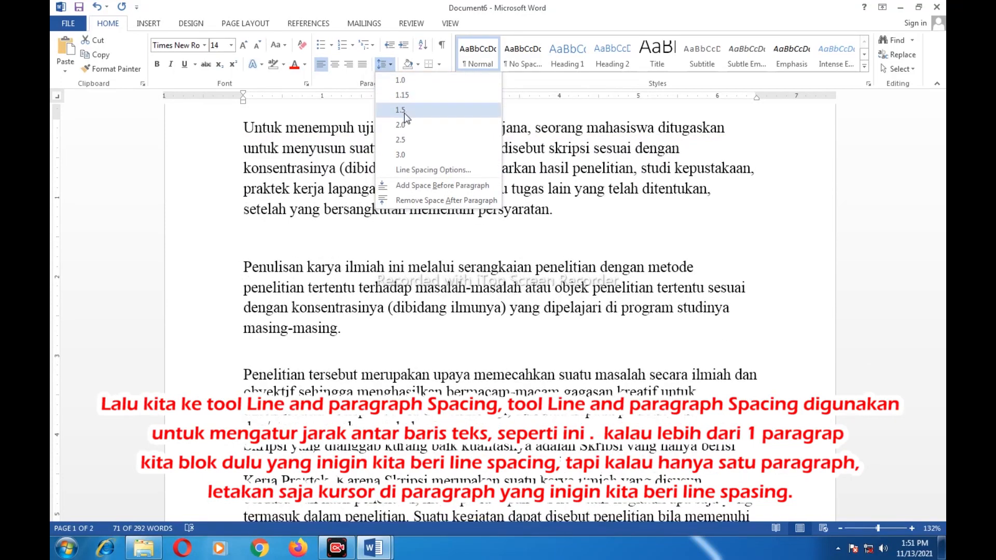
click(400, 126)
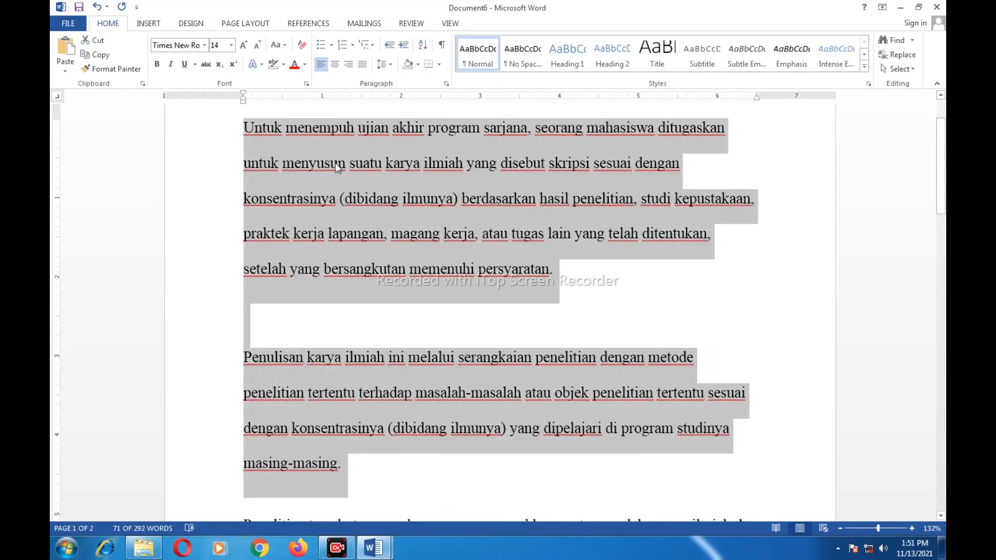
click(620, 130)
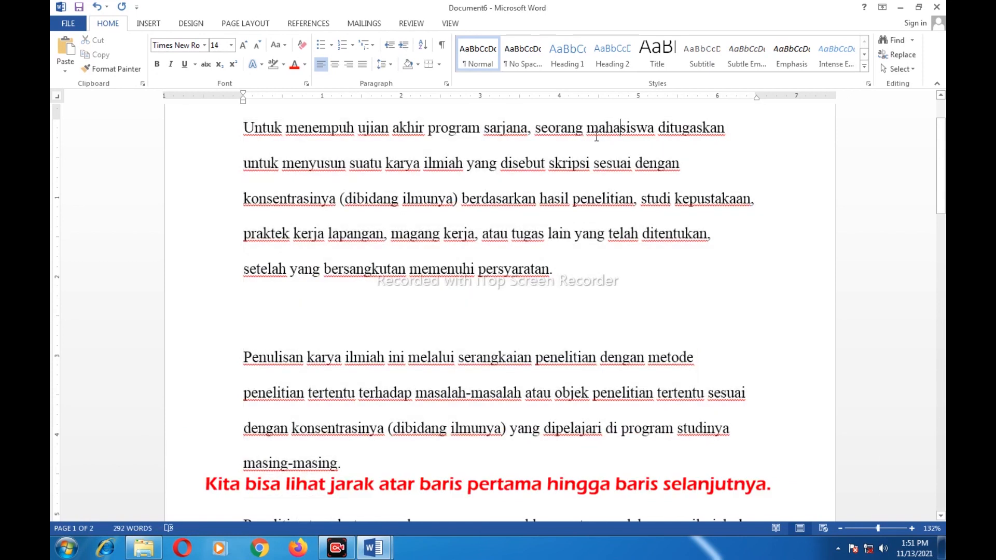
click(544, 163)
Try Clear All Formatting on the first paragraph, then undo it
click(302, 45)
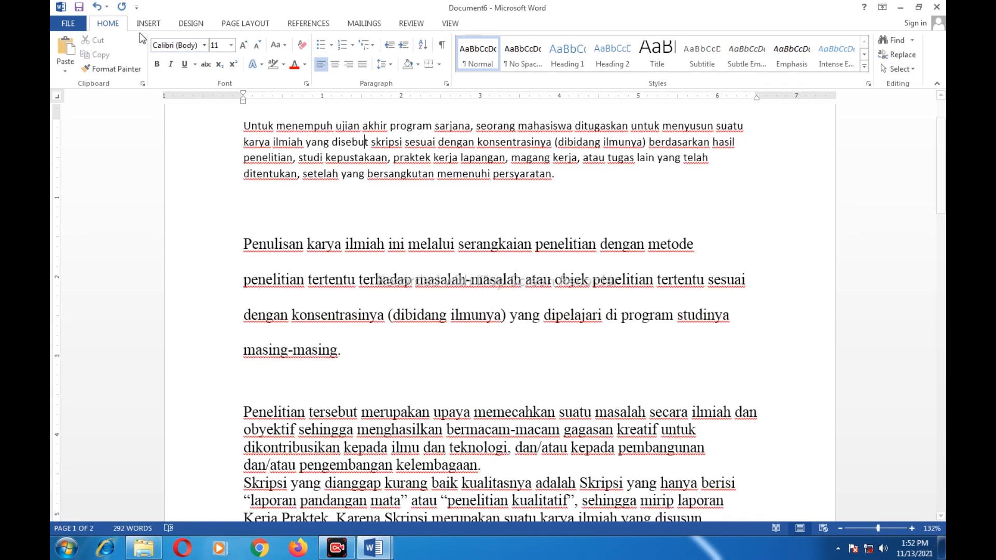
click(99, 7)
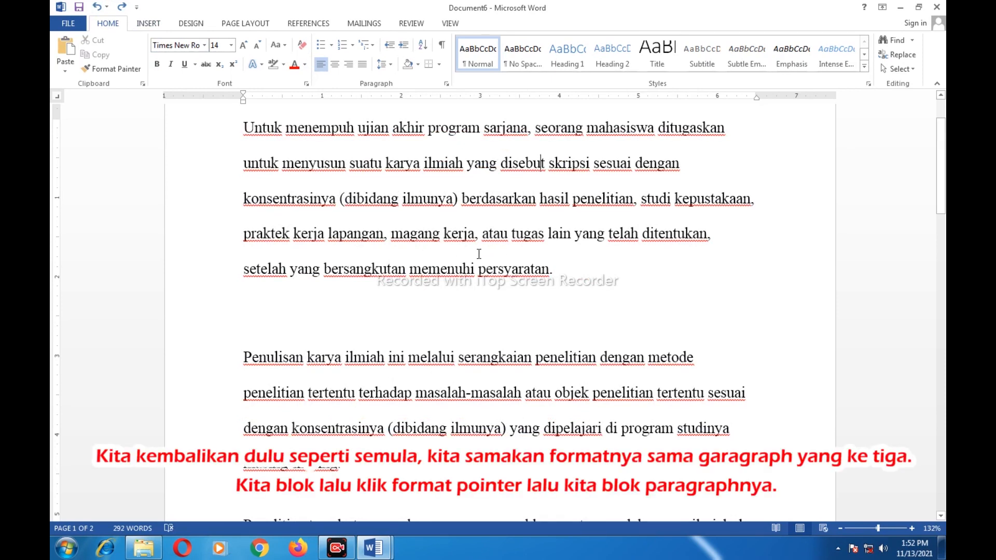
scroll(477, 252, up, 3)
scroll(485, 253, down, 9)
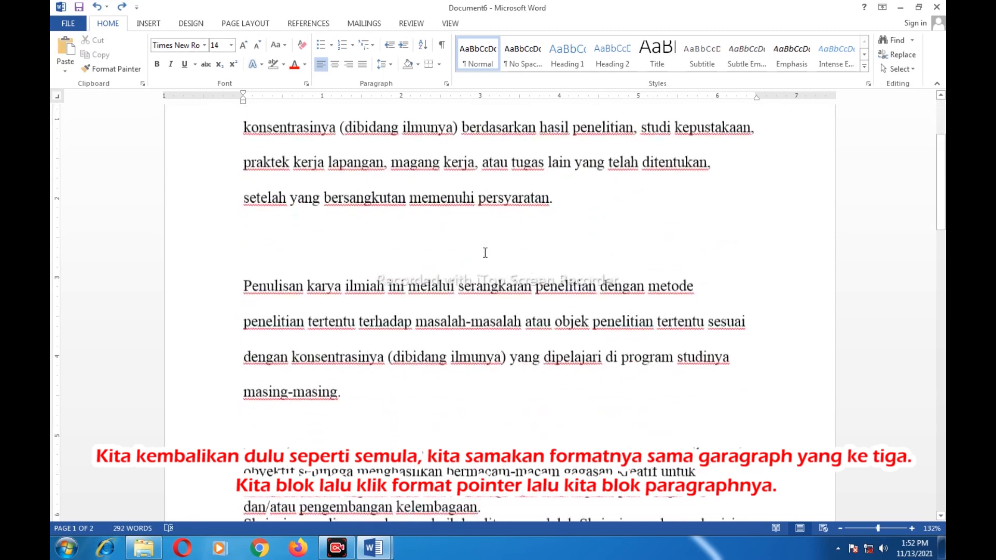
Copy the third paragraph's single-spaced formatting onto the first two paragraphs with Format Painter
drag(251, 368, 484, 422)
click(113, 69)
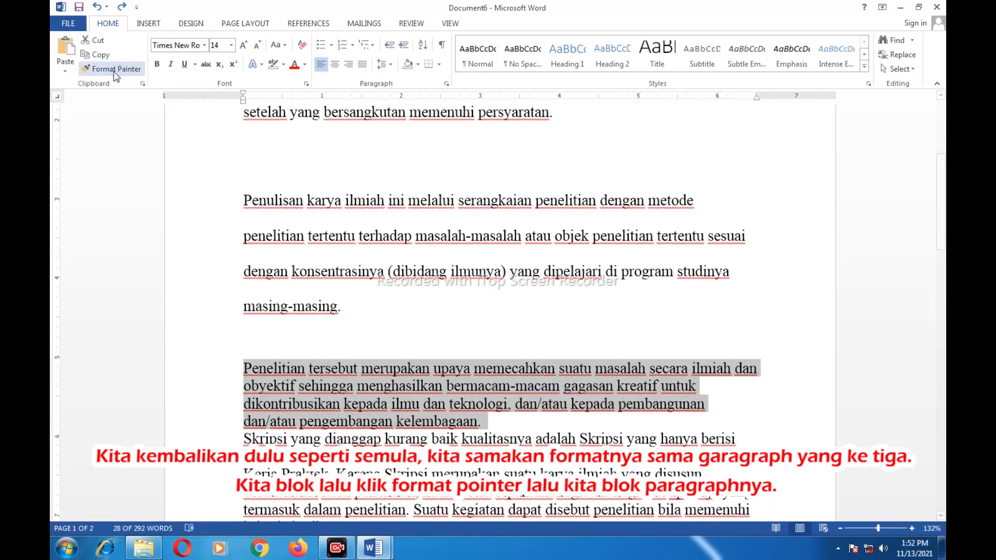
scroll(266, 192, up, 9)
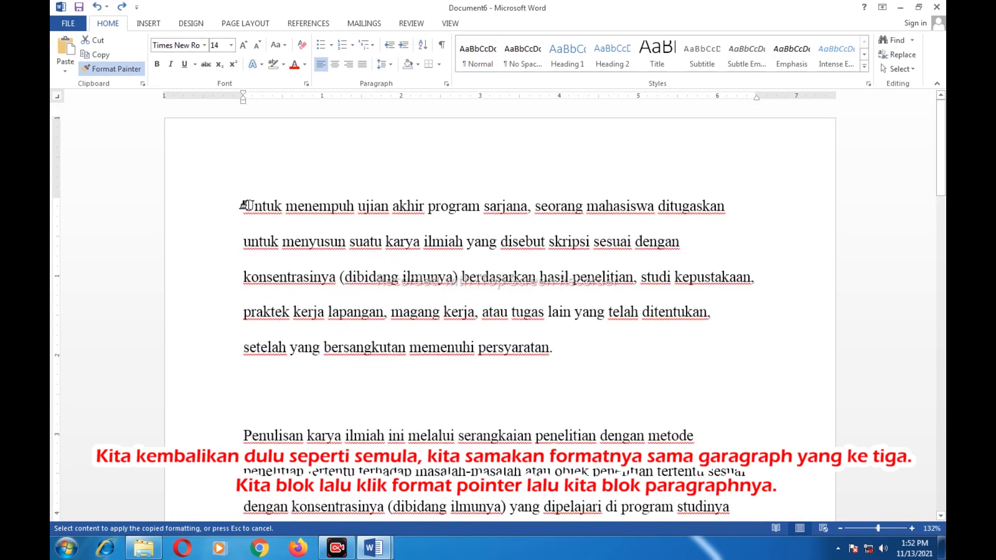
mouse_move(243, 205)
mouse_down()
mouse_move(367, 306)
mouse_move(417, 515)
mouse_move(363, 518)
mouse_move(347, 445)
mouse_up()
scroll(575, 293, up, 4)
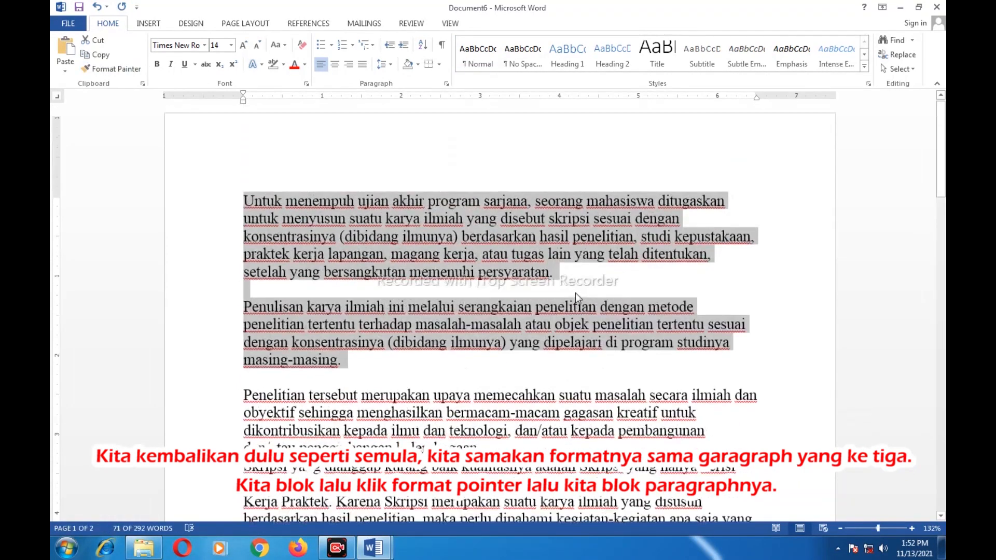
click(487, 280)
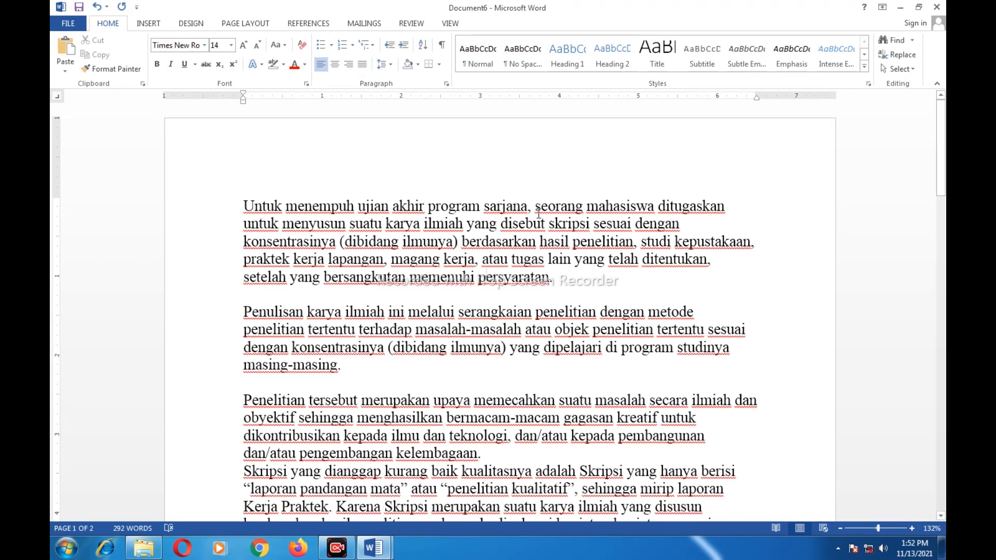
click(419, 64)
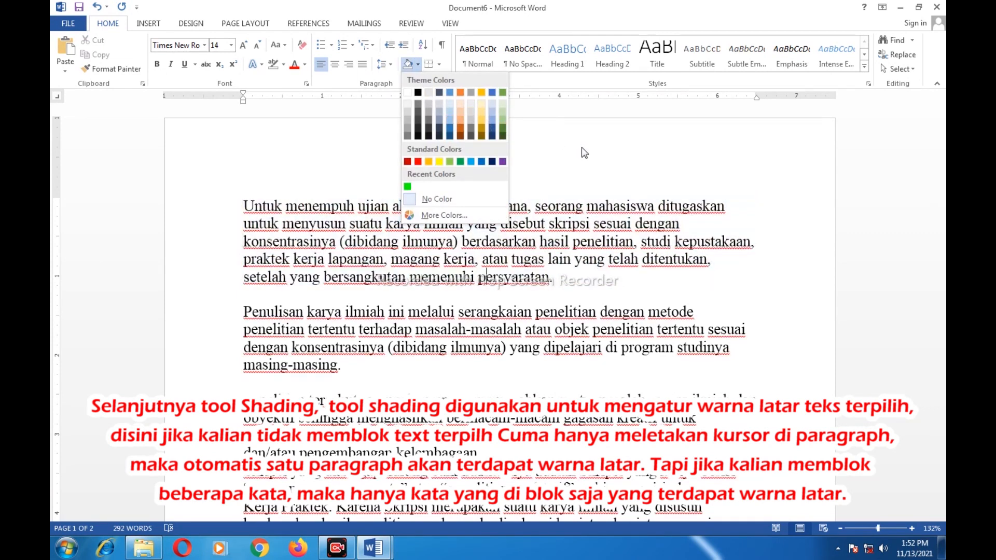
click(592, 179)
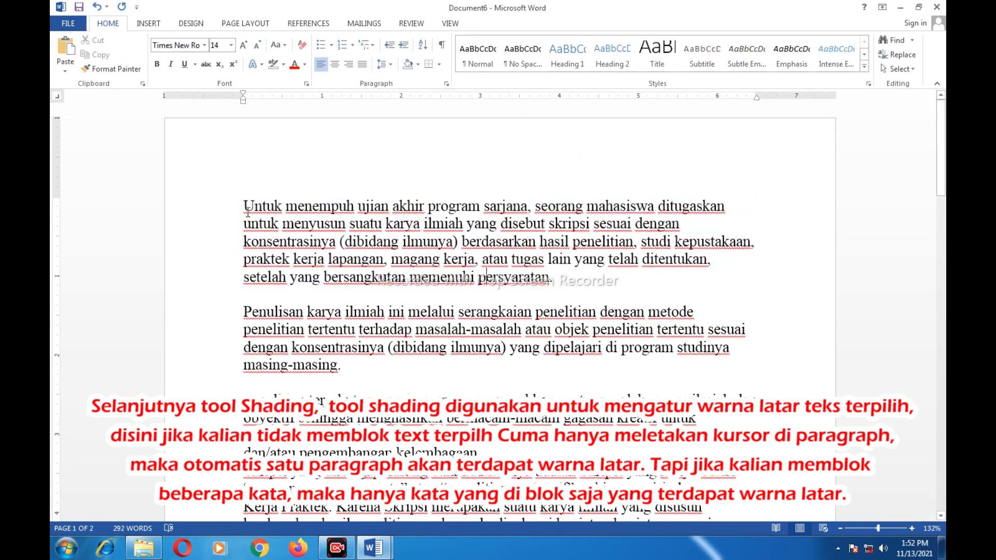
click(538, 325)
click(607, 224)
click(418, 64)
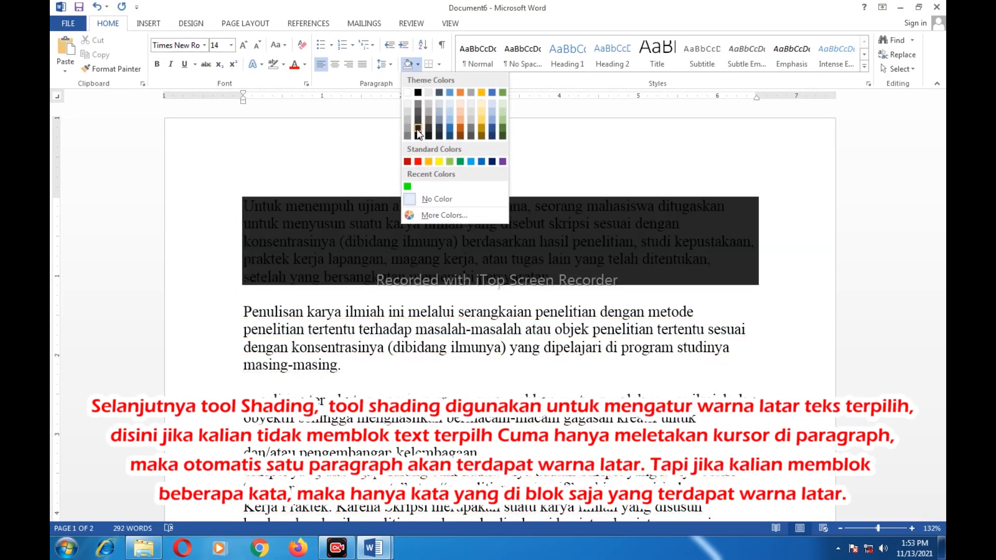
click(450, 162)
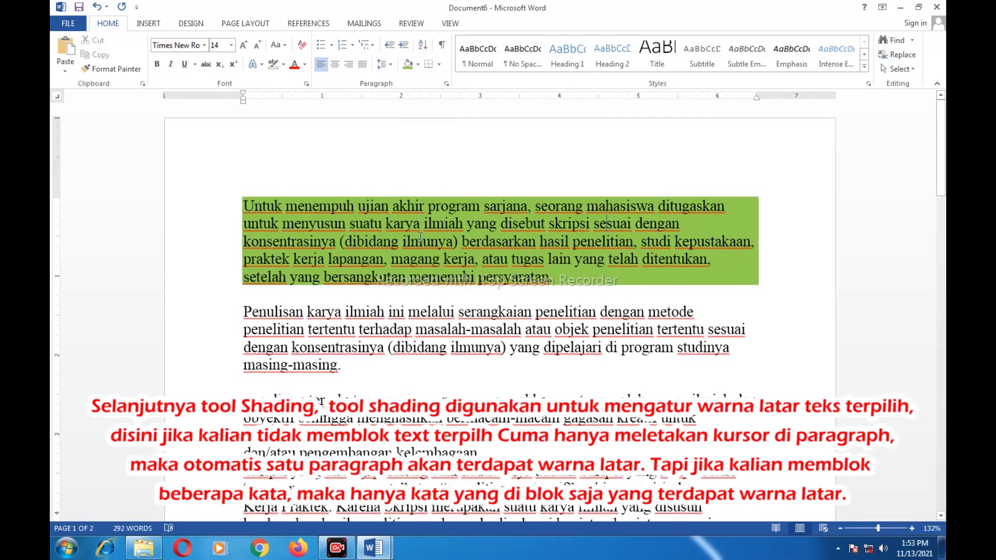
click(418, 66)
click(431, 205)
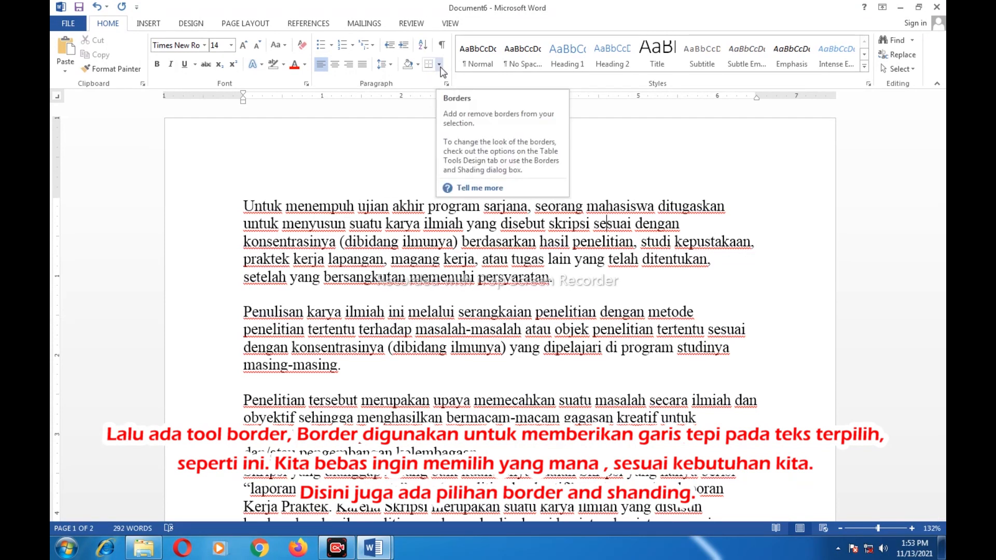
click(440, 64)
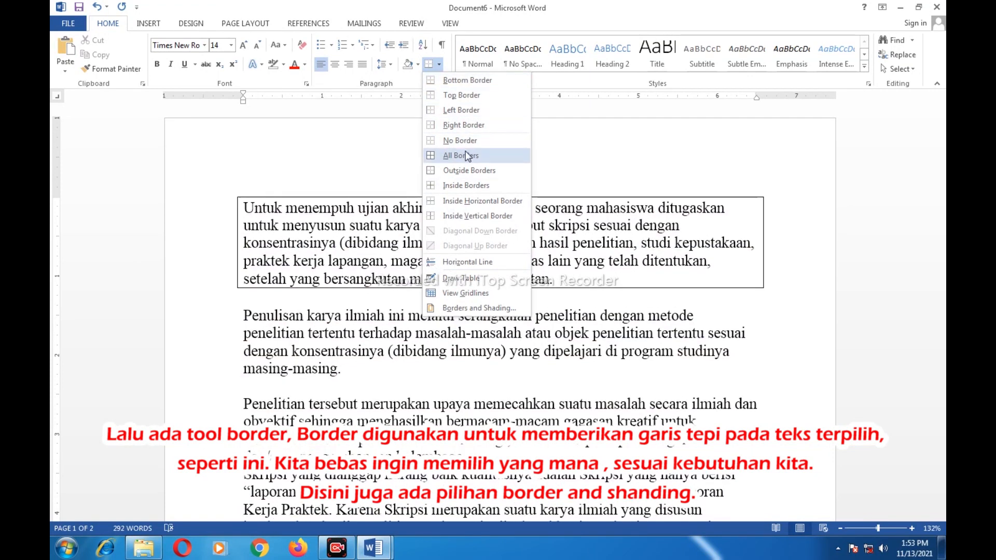
click(443, 109)
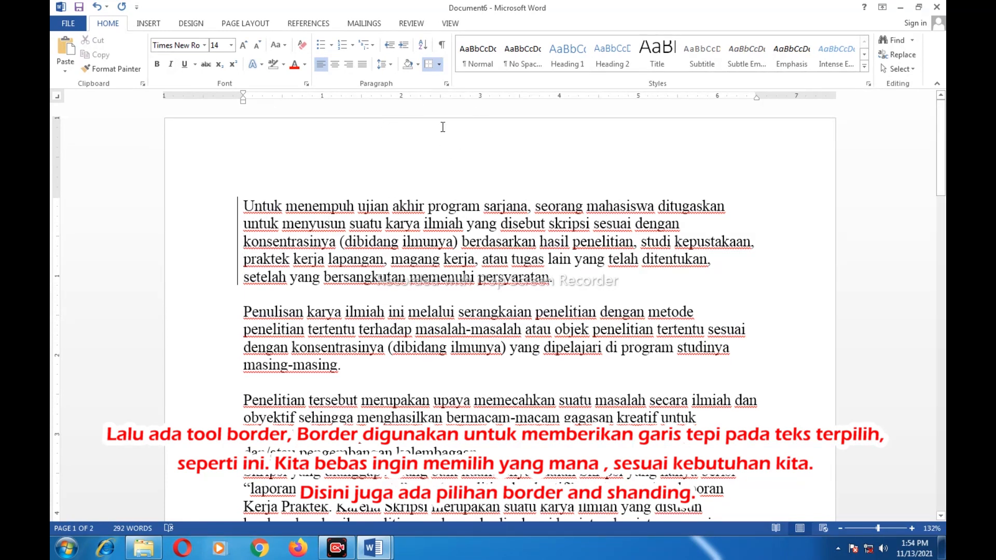
click(438, 64)
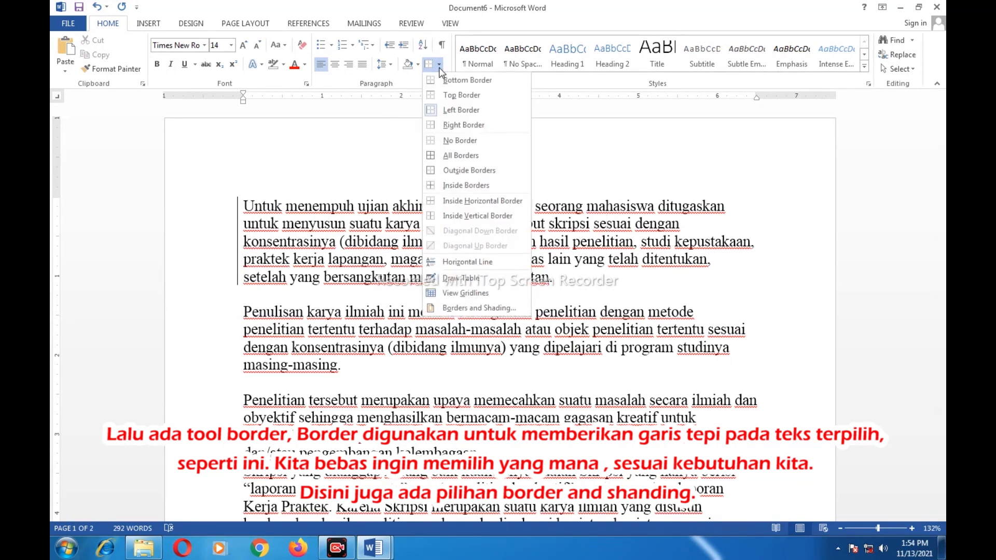
click(444, 141)
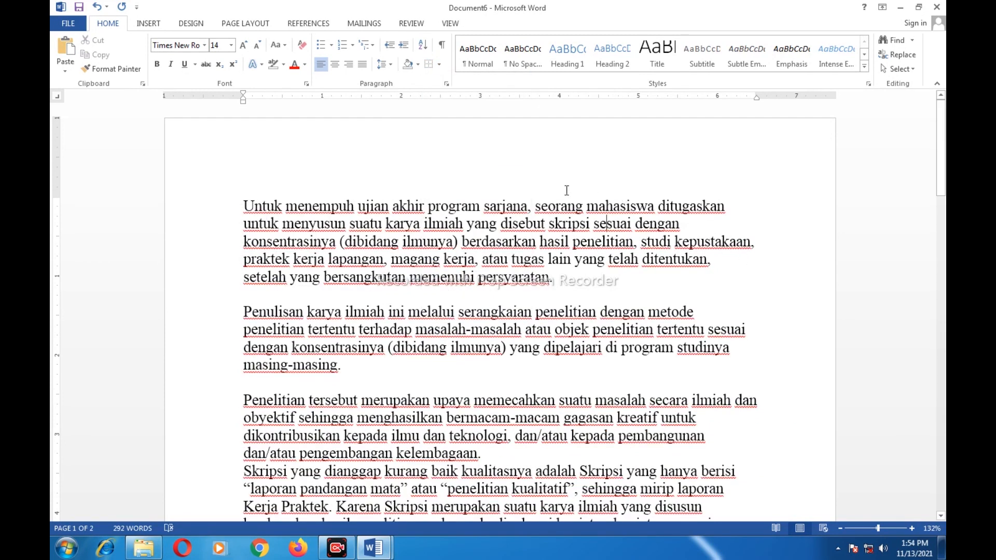
Show paragraph marks and add an empty paragraph after 'karya ilmiah.' on page 2
click(441, 47)
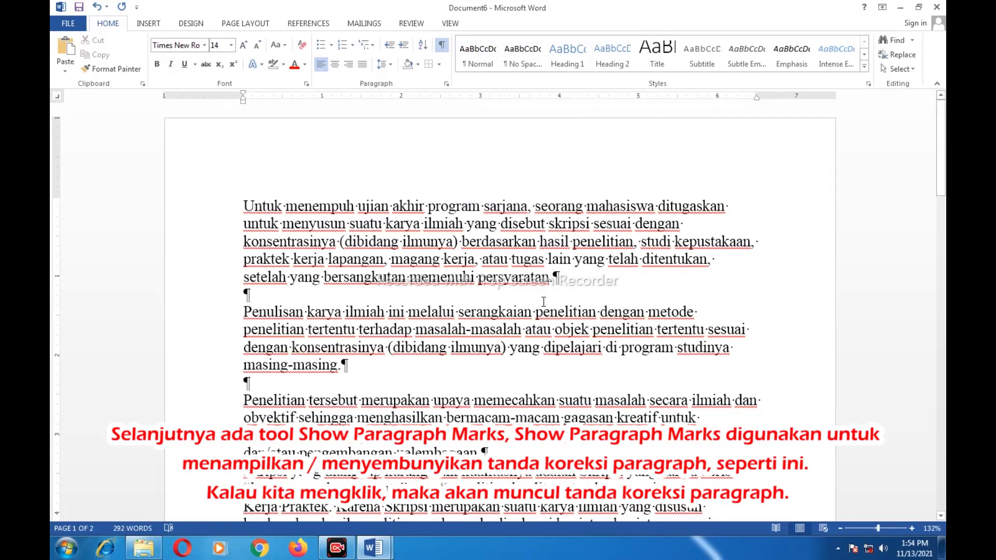
scroll(543, 302, down, 3)
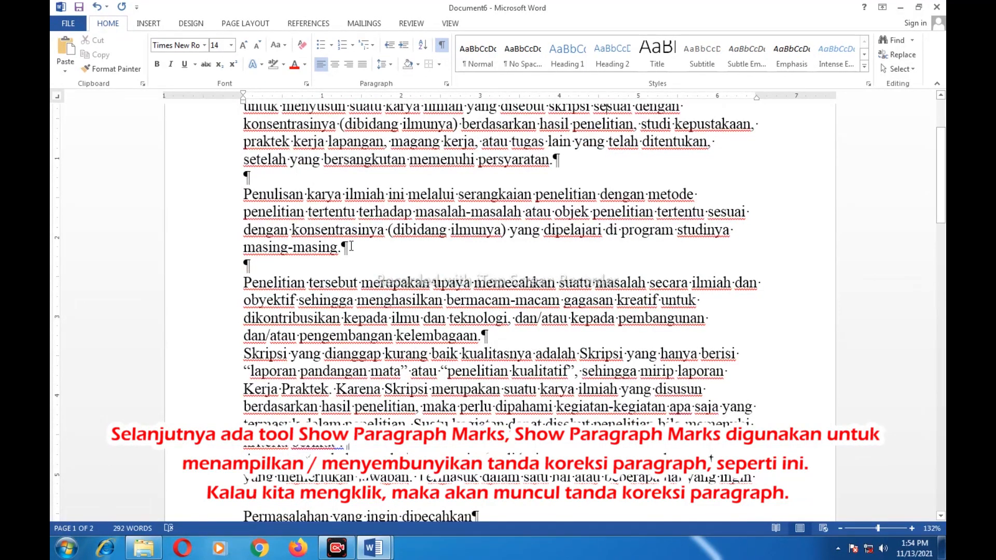
scroll(487, 253, down, 2)
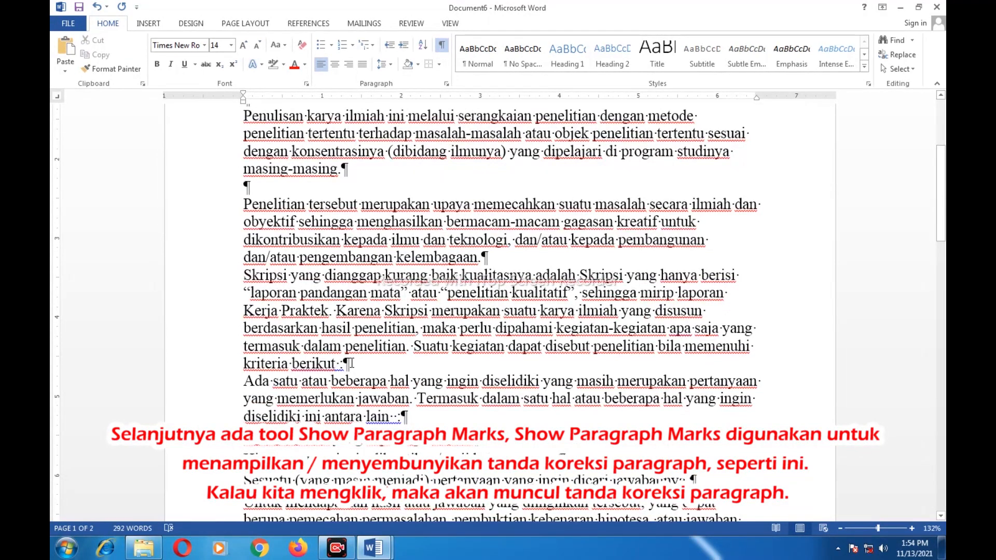
scroll(518, 452, down, 4)
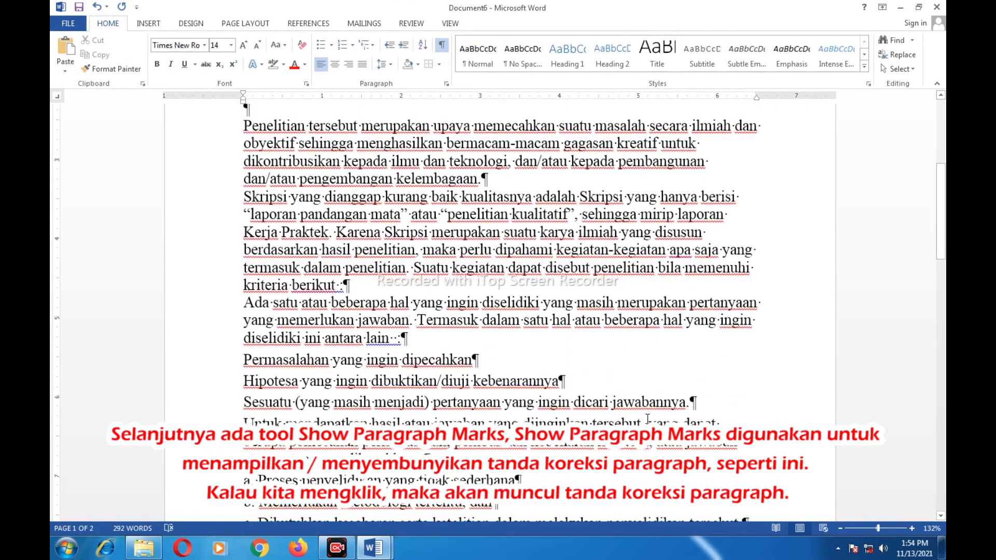
scroll(492, 407, down, 4)
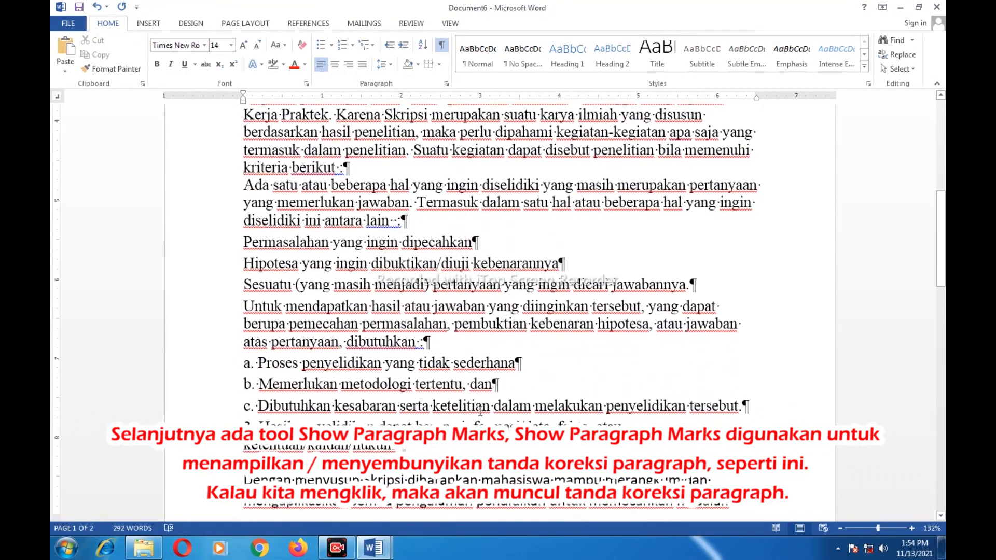
scroll(479, 411, down, 6)
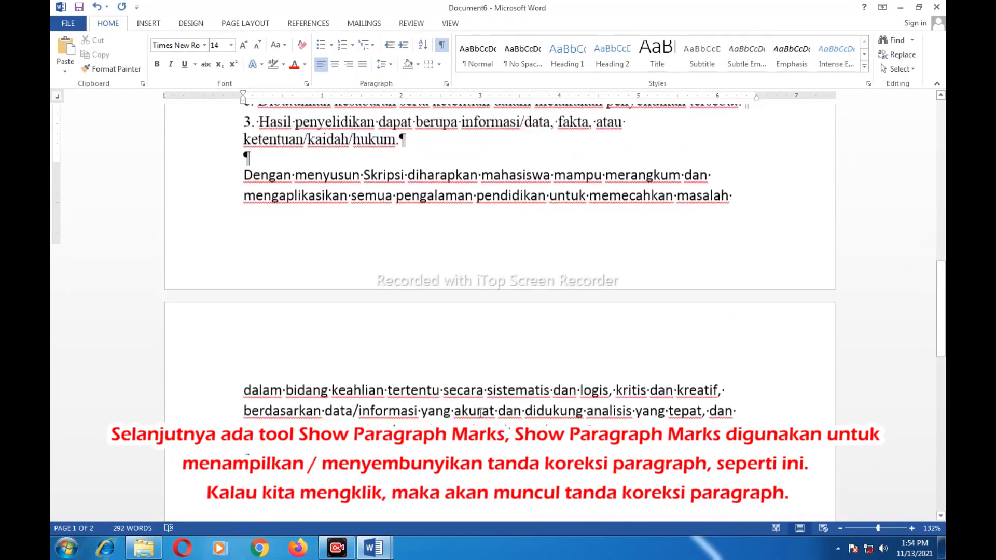
scroll(483, 413, down, 2)
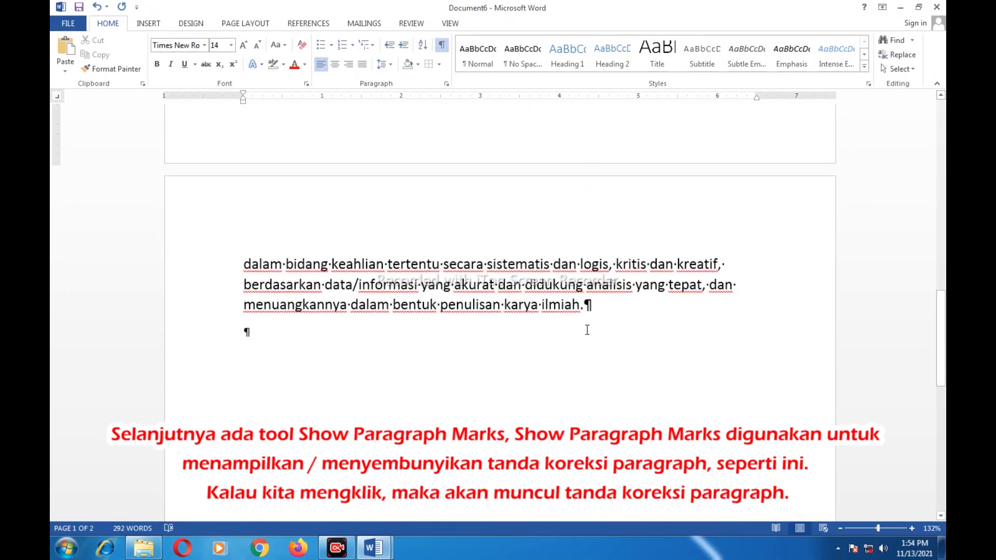
click(257, 331)
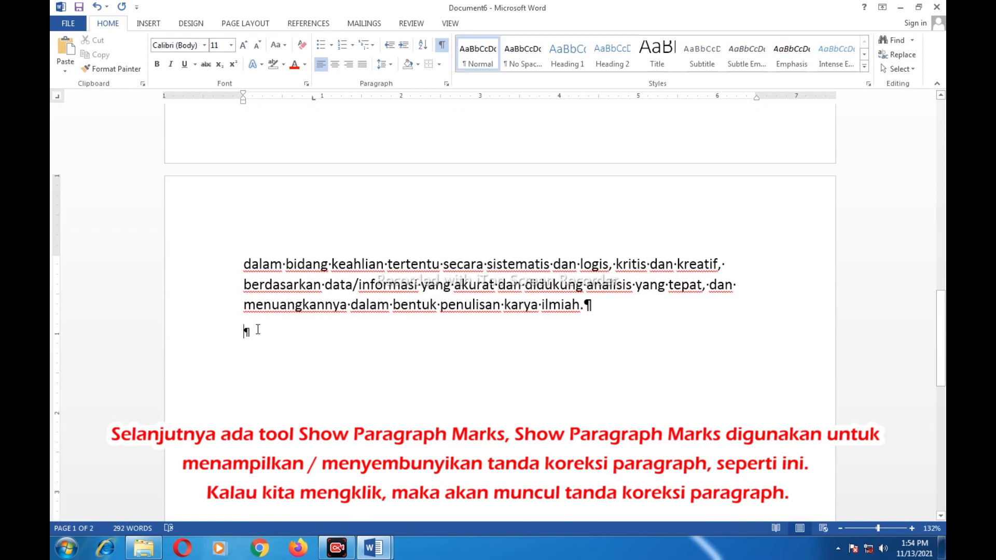
key(Return)
key(Return)
key(Return)
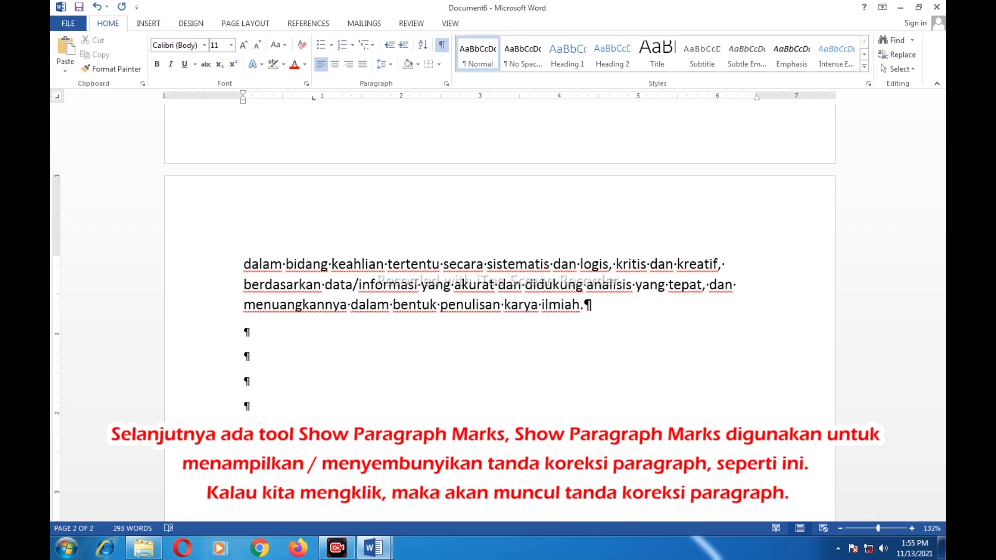
Type sample test lines, delete the Aku, Kamu and Dia lines, and return to the top
text(kary)
text(a)
key(Return)
scroll(324, 313, down, 3)
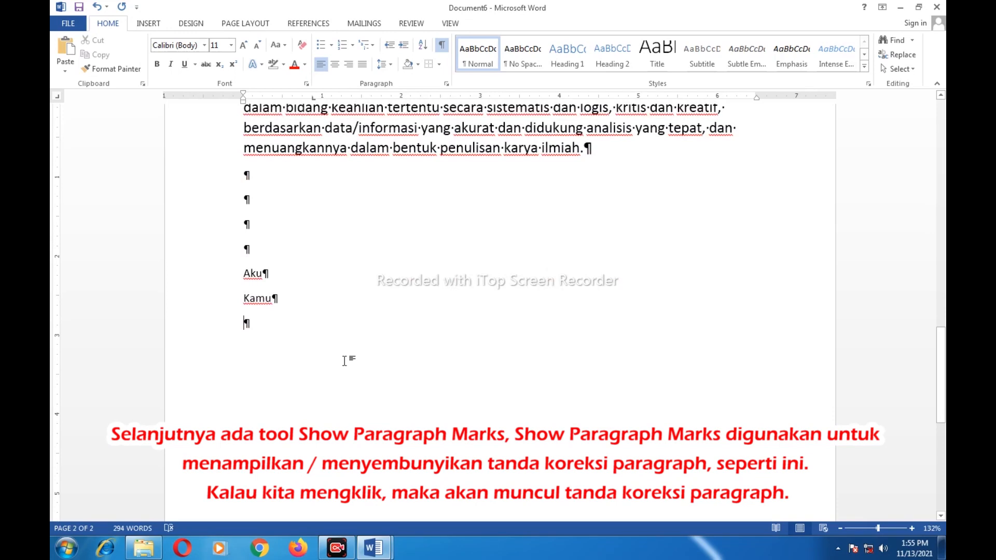
text(dia)
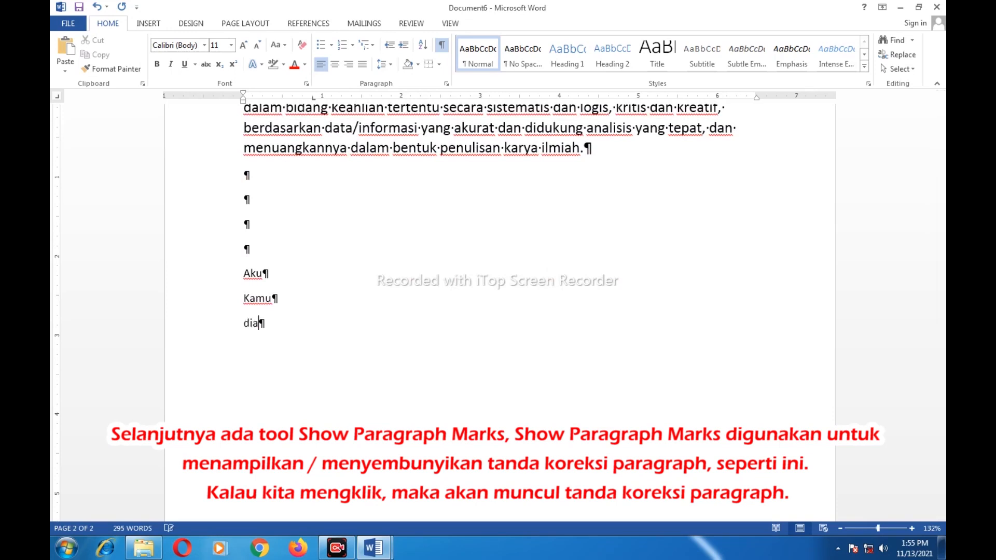
key(Return)
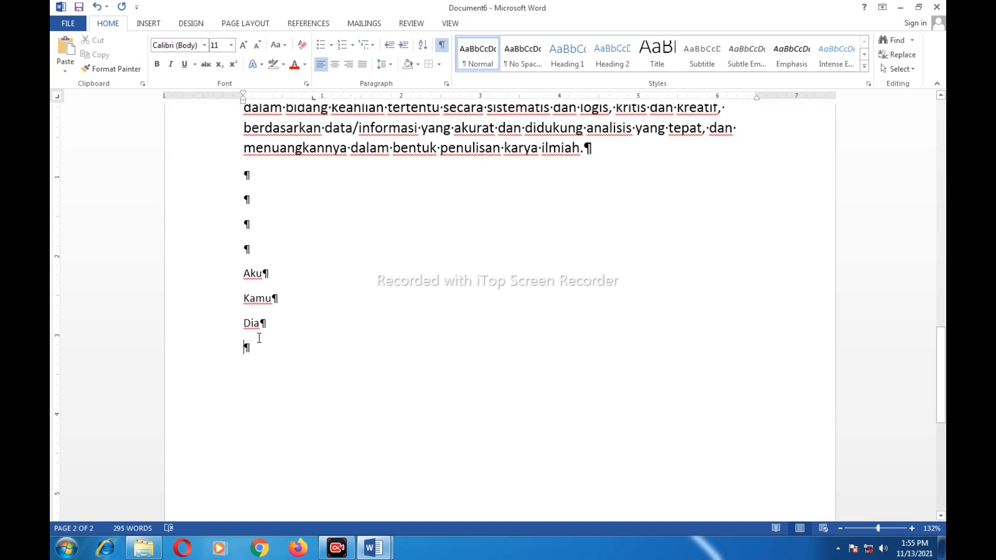
drag(265, 324, 216, 274)
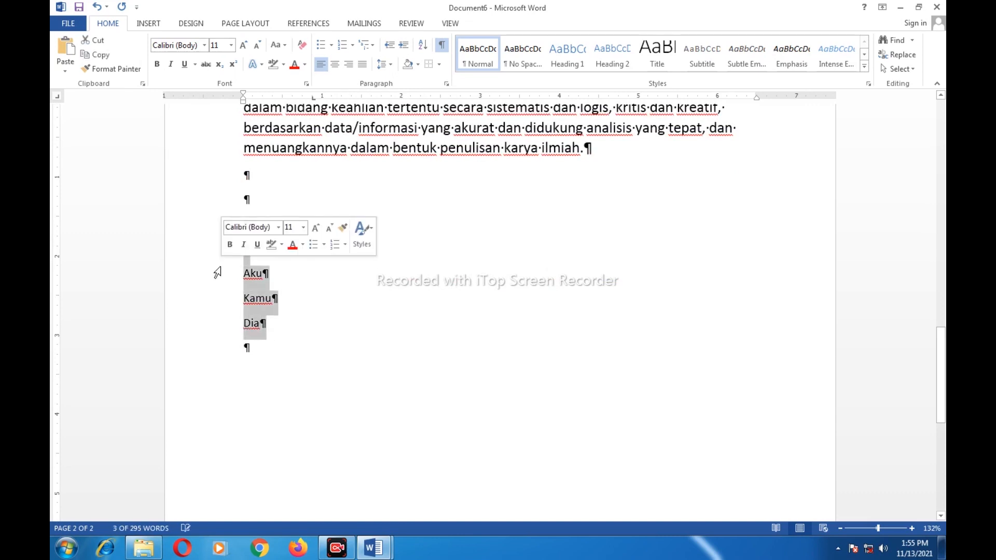
key(BackSpace)
scroll(493, 280, up, 20)
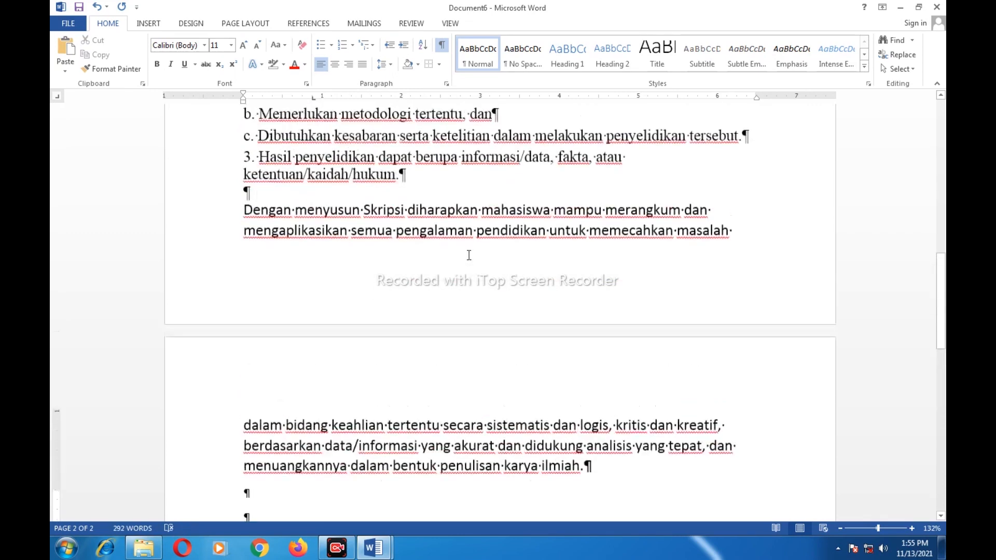
scroll(493, 280, up, 5)
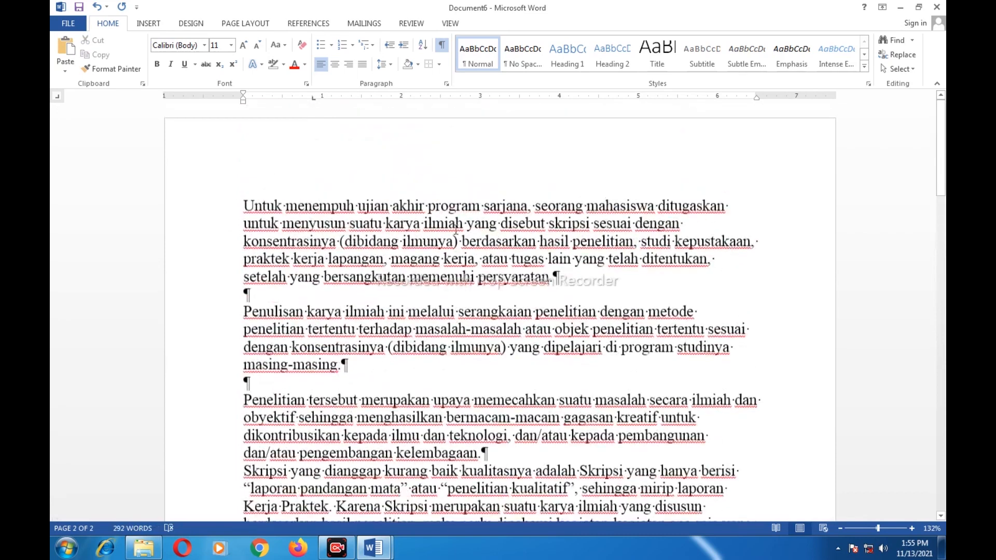
Turn paragraph marks off and insert blank lines before 'Skripsi yang dianggap' and 'Ada satu atau'
click(442, 47)
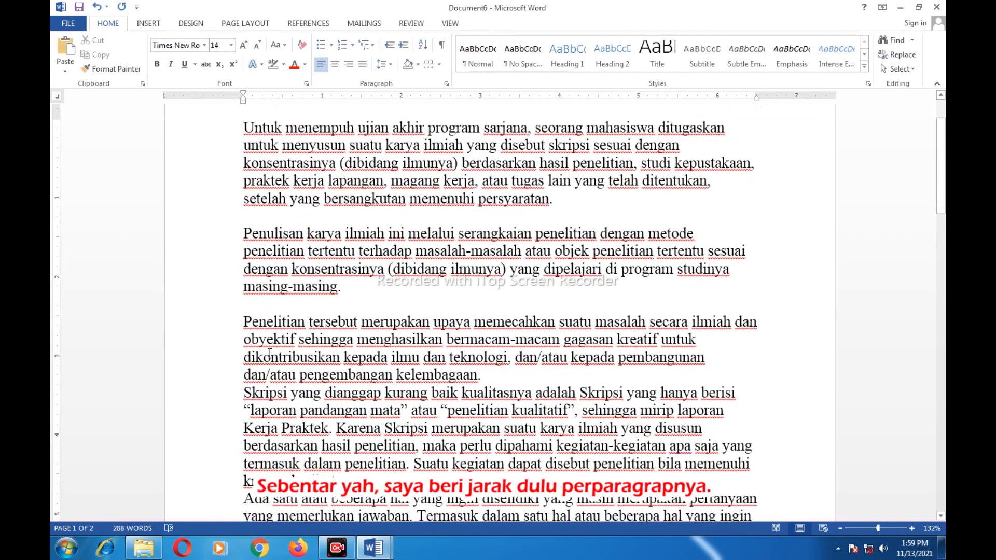
scroll(268, 377, down, 1)
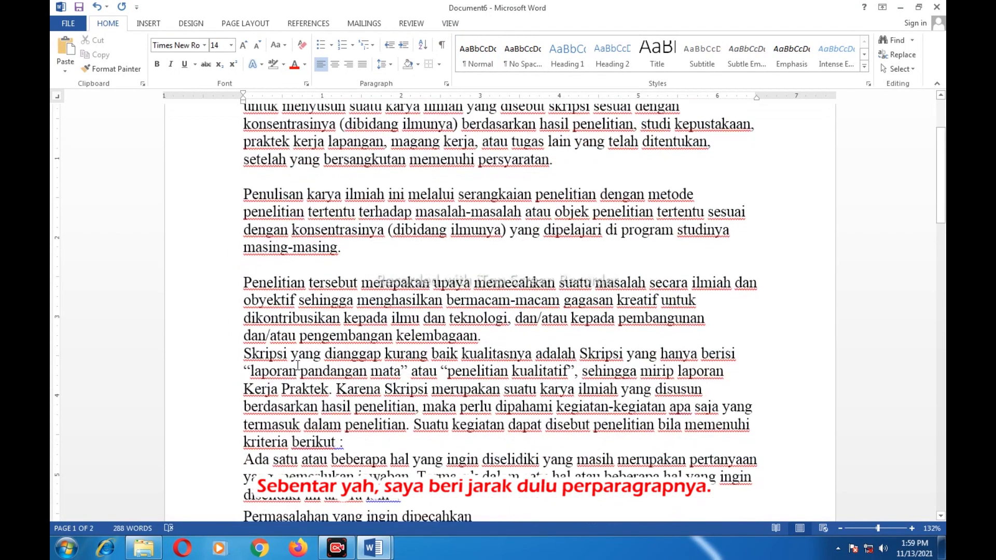
click(246, 354)
key(Return)
scroll(246, 357, down, 2)
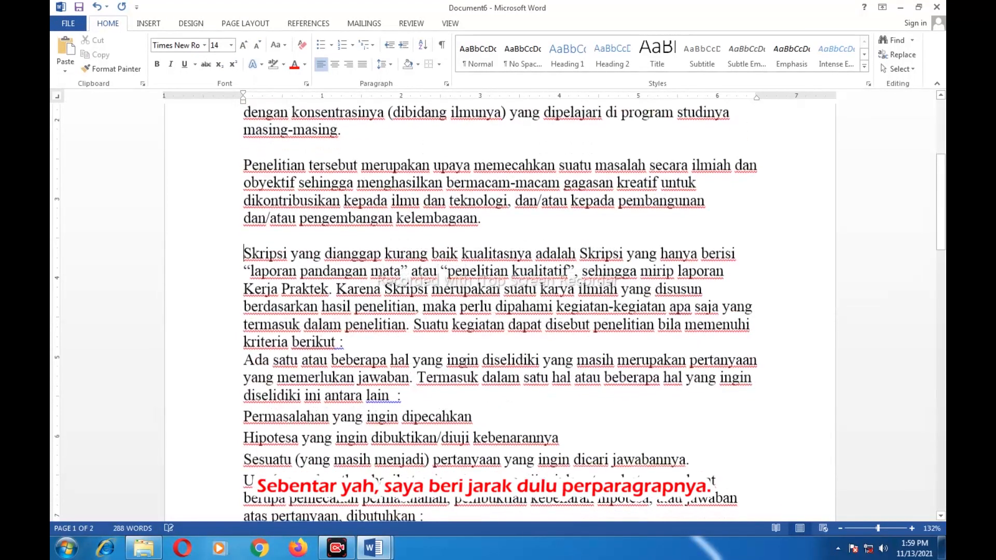
click(243, 358)
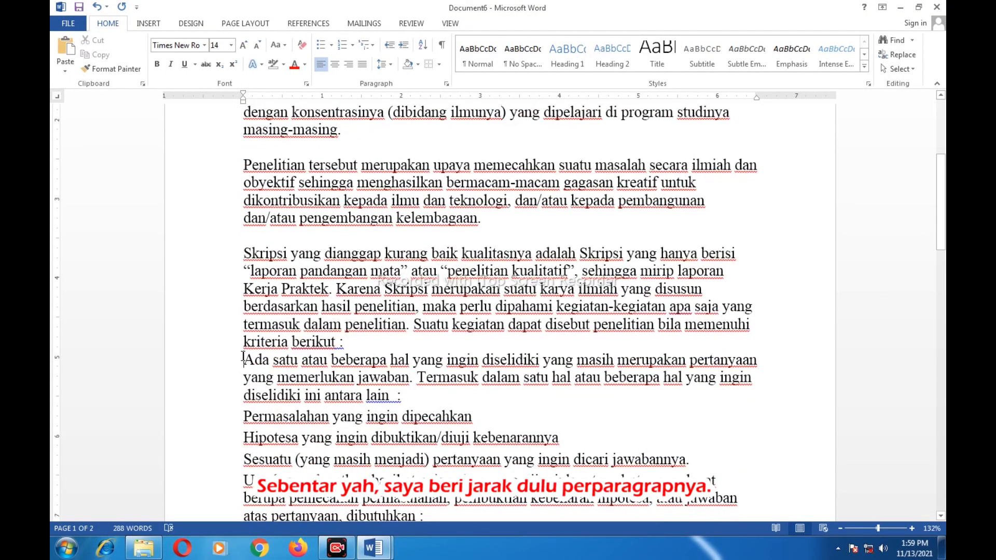
key(Return)
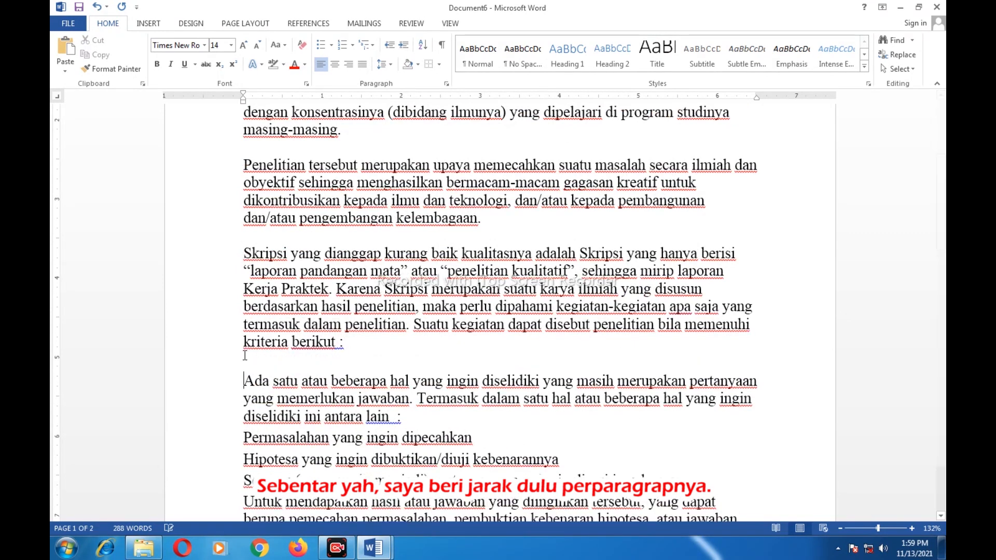
Select the text from 'Ada satu' down to 'Memerlukan metodologi', then deselect it
scroll(243, 358, down, 3)
scroll(376, 297, up, 2)
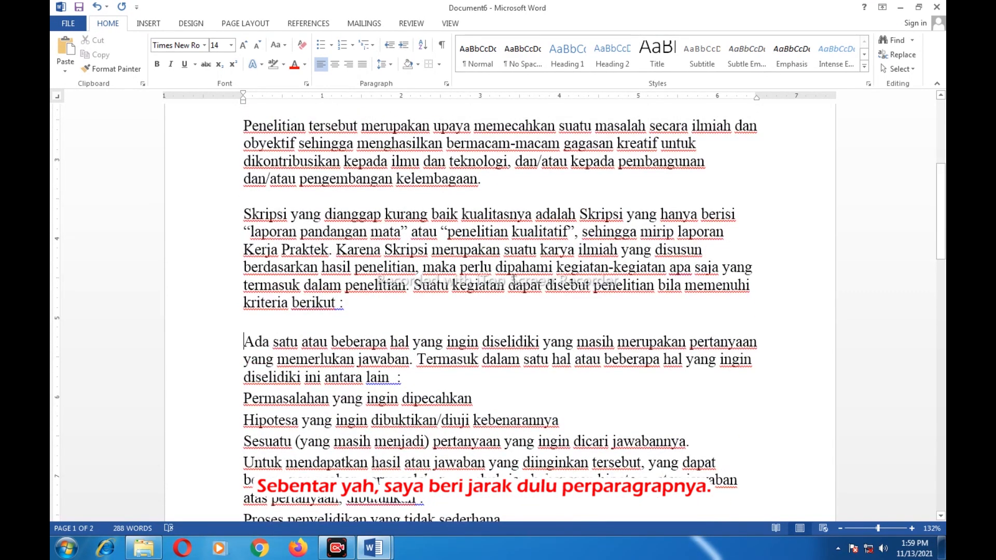
scroll(376, 297, up, 5)
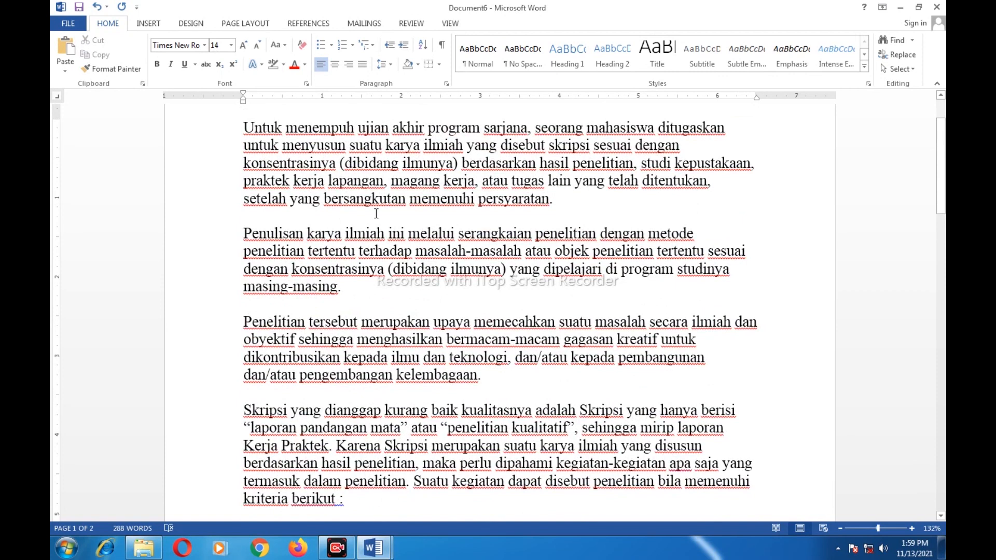
scroll(376, 213, down, 3)
scroll(379, 214, down, 4)
scroll(386, 218, down, 3)
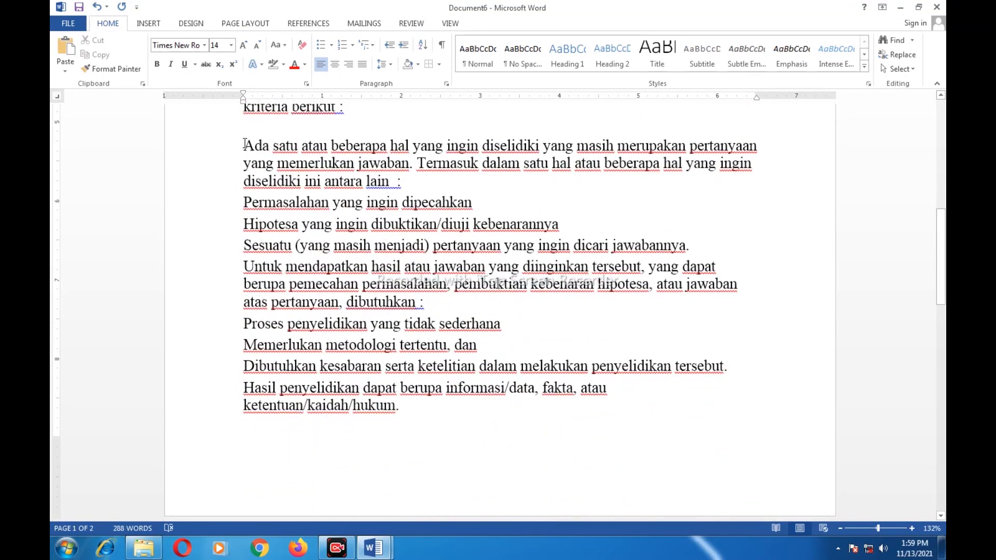
drag(244, 145, 330, 233)
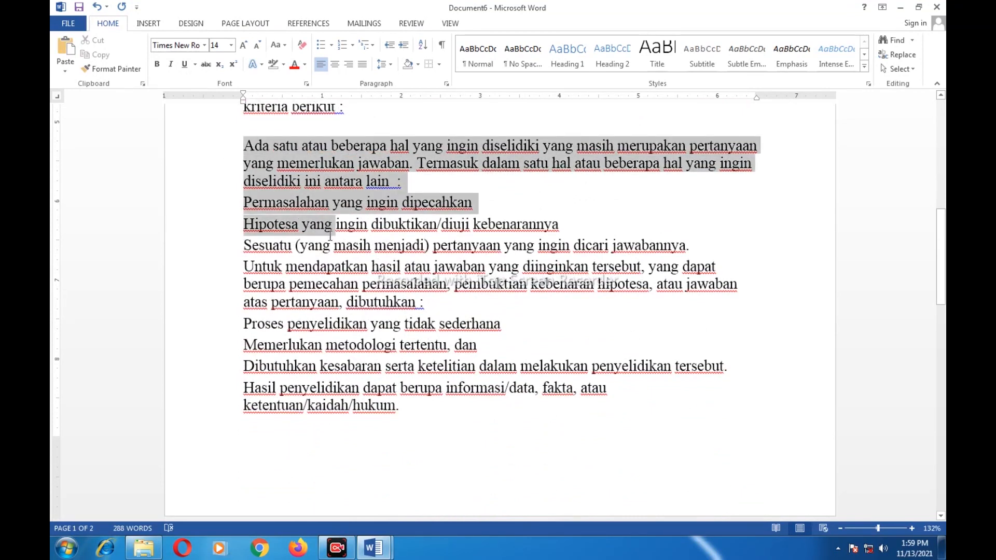
drag(330, 236, 405, 406)
click(739, 318)
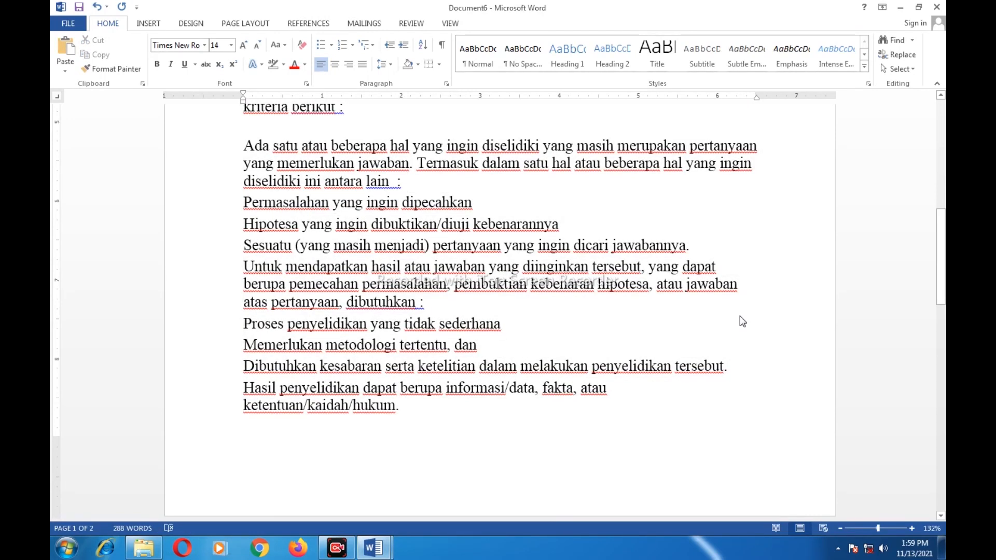
scroll(709, 342, down, 1)
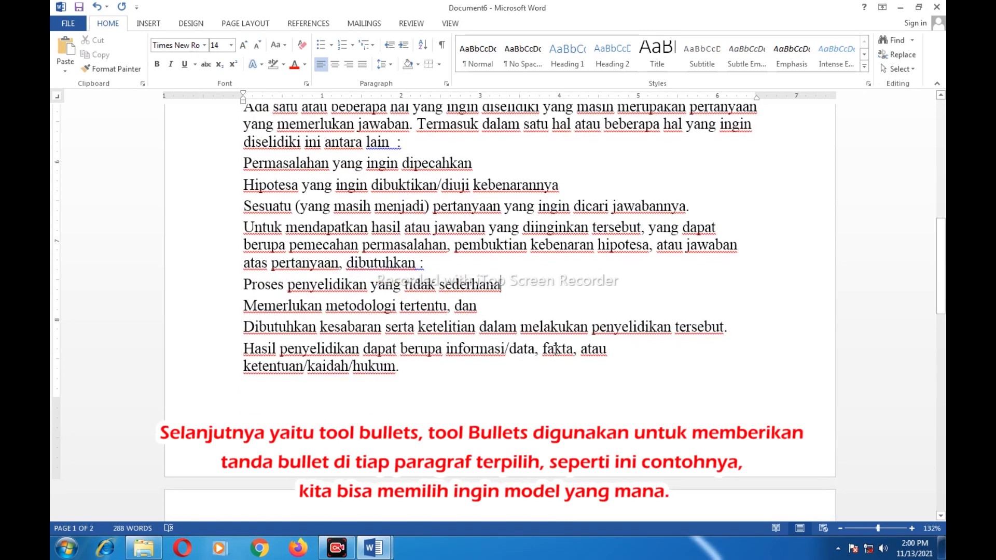
Select the paragraphs from 'Ada satu atau' to '…hukum.' and bring up the Bullet Library
scroll(568, 346, down, 5)
scroll(554, 349, up, 7)
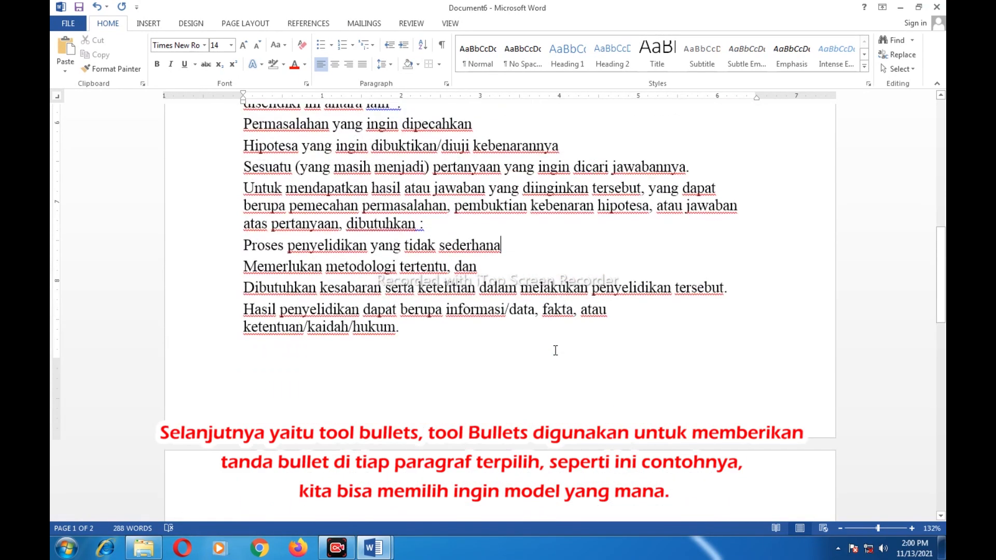
drag(244, 185, 406, 447)
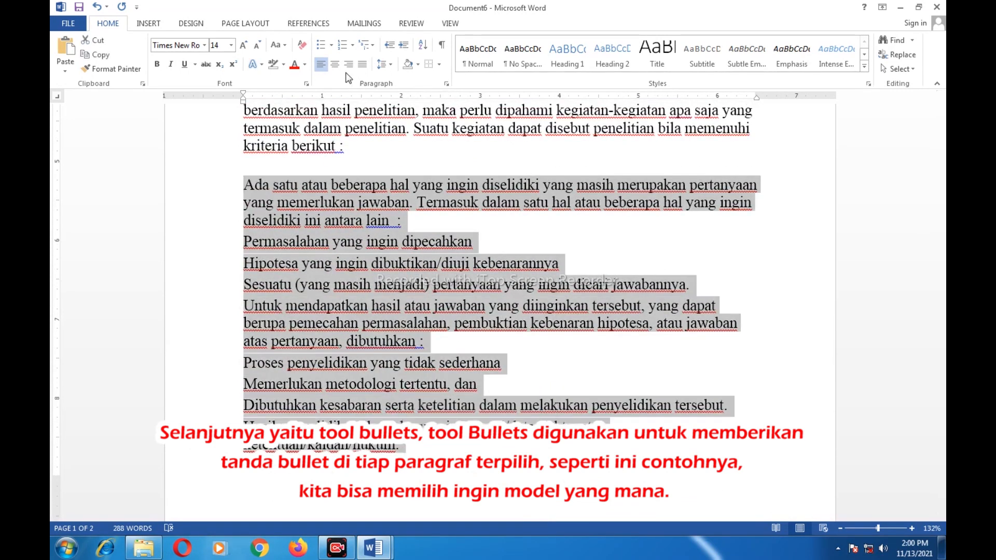
click(330, 45)
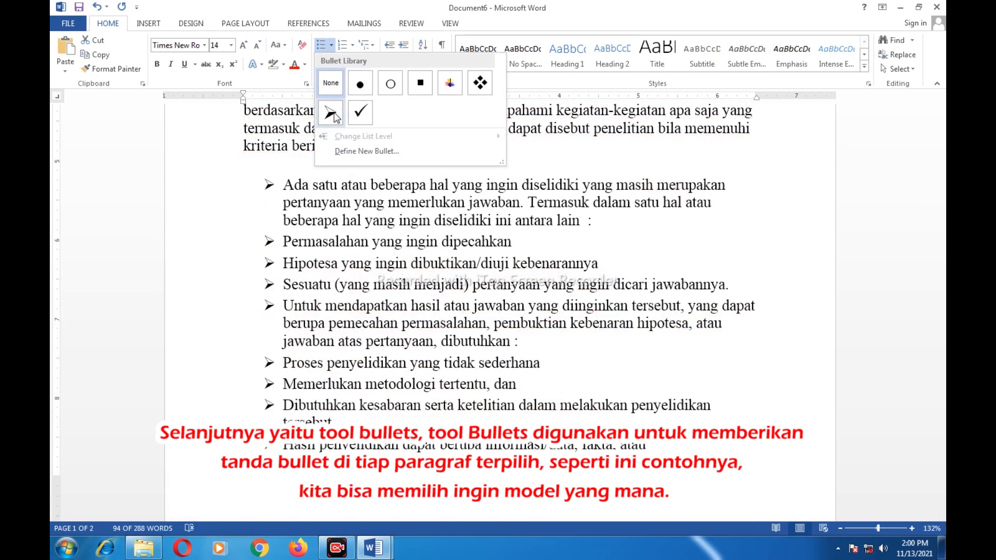
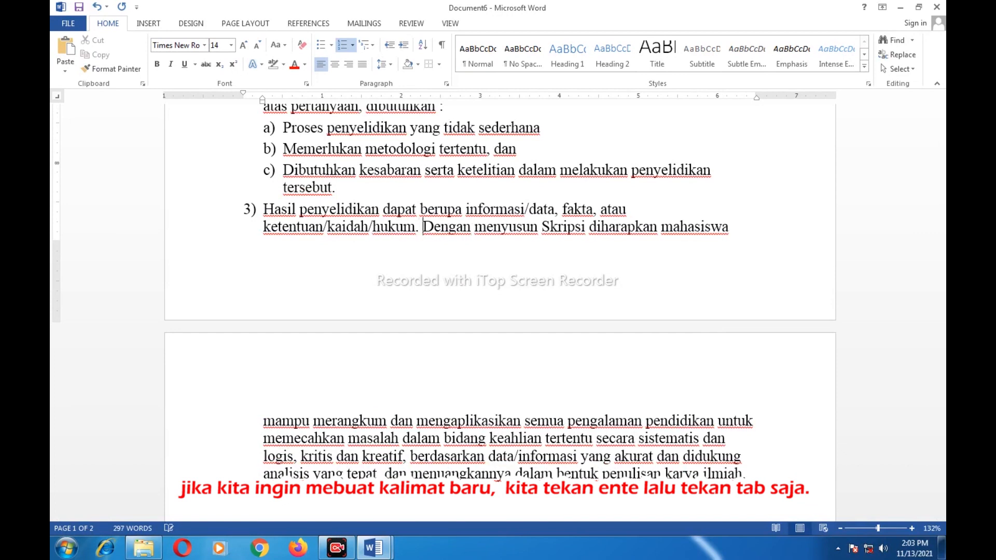
Split the 'Dengan menyusun Skripsi' sentence into lettered sub-items a) and b), breaking before 'kritis'
key(Return)
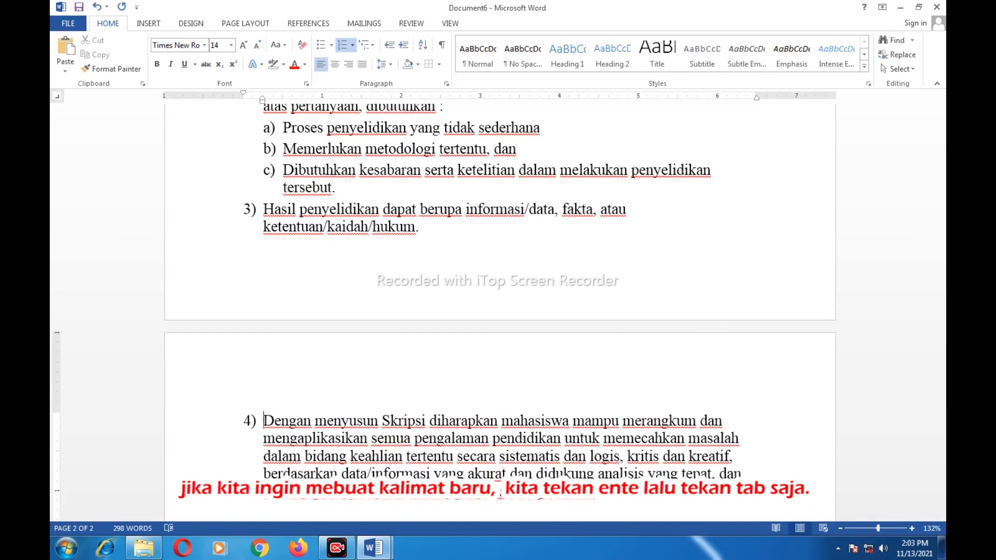
key(Tab)
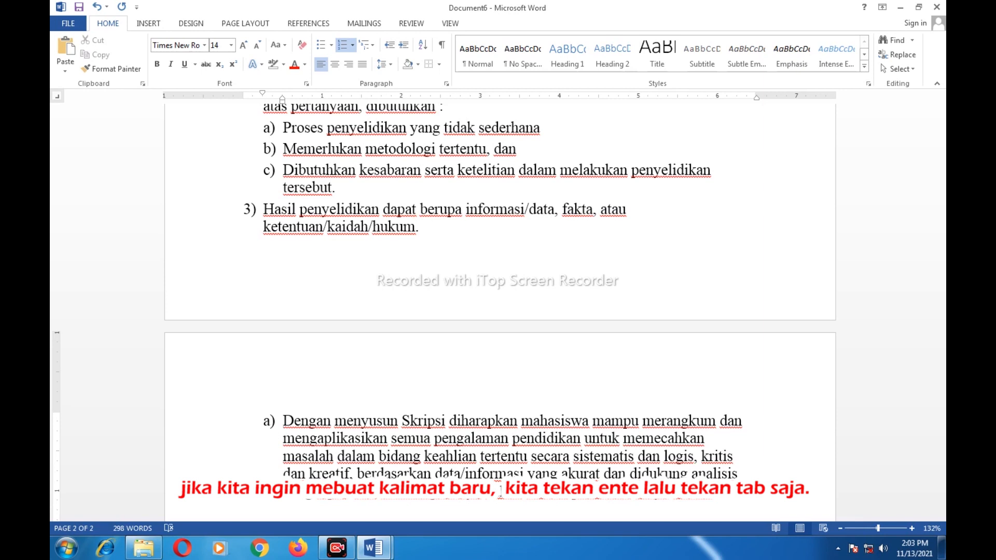
scroll(285, 423, down, 3)
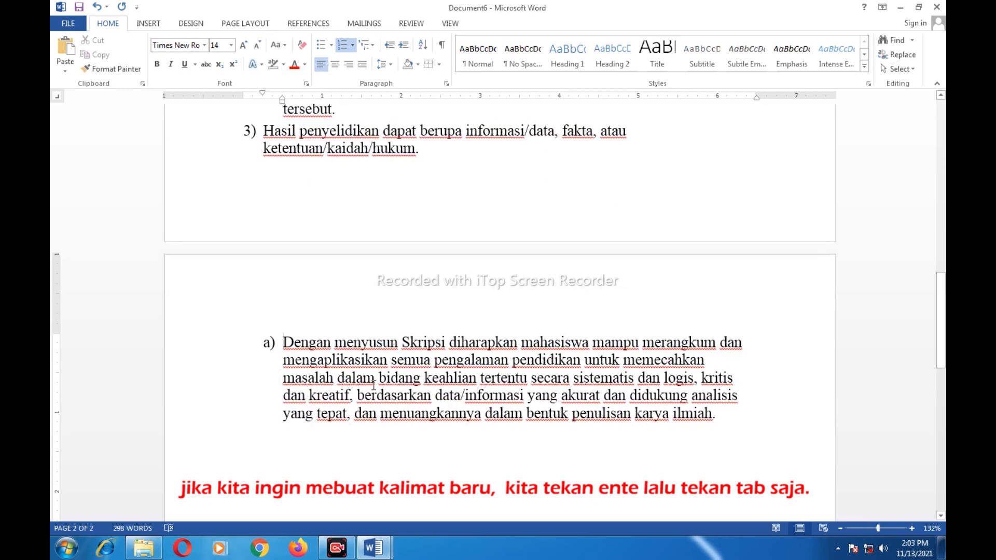
click(702, 378)
key(Return)
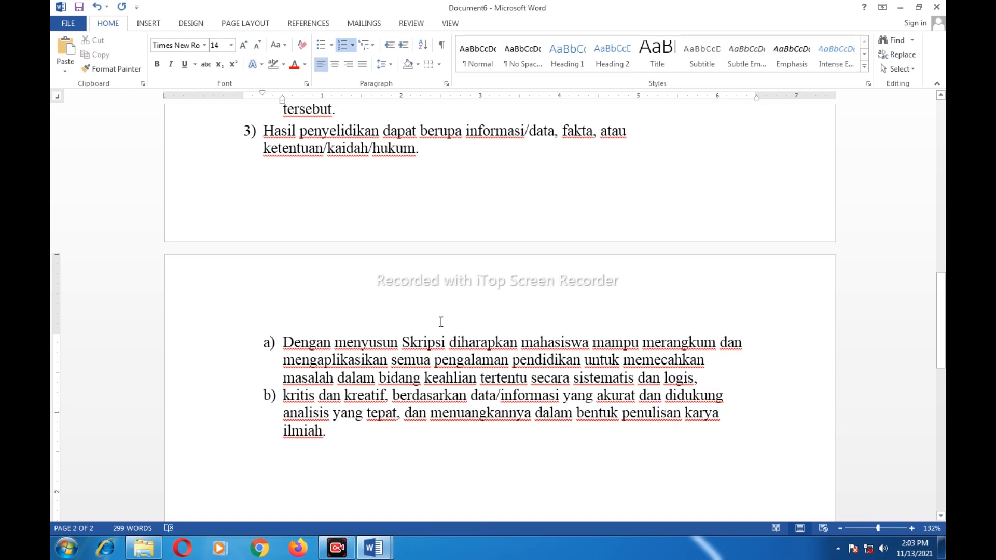
scroll(439, 318, up, 5)
scroll(525, 297, up, 2)
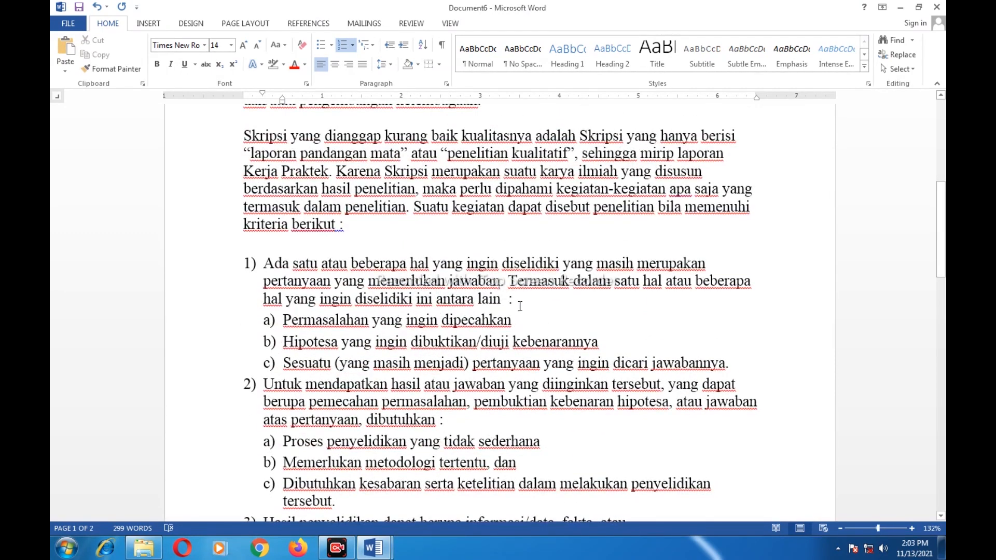
Apply the Intense Quote style to the opening Skripsi paragraph
scroll(520, 305, down, 3)
scroll(522, 306, up, 9)
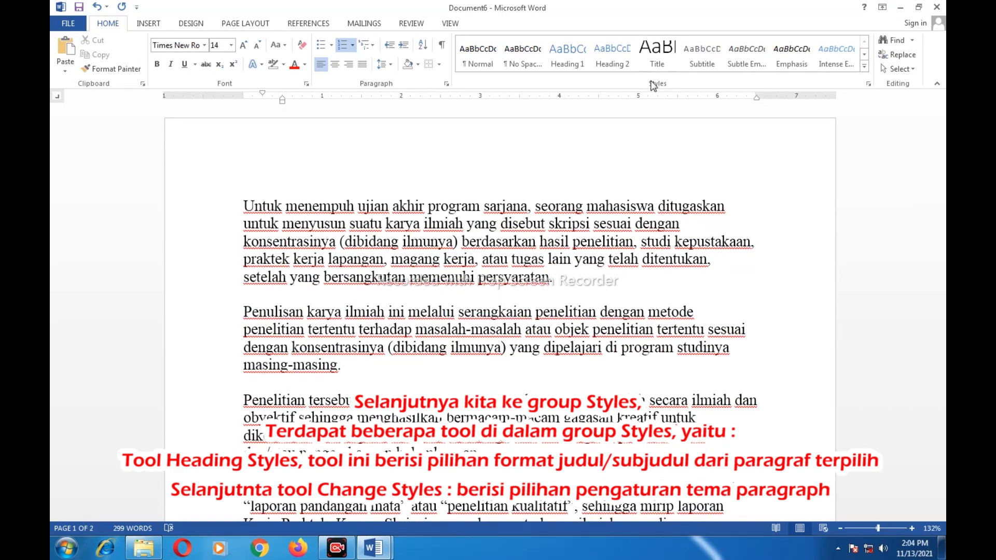
click(520, 226)
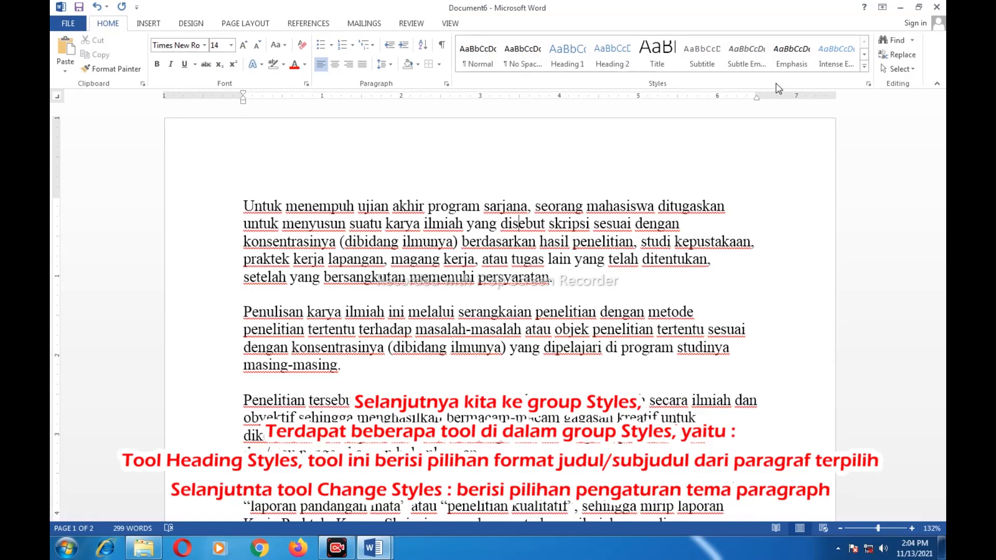
click(865, 72)
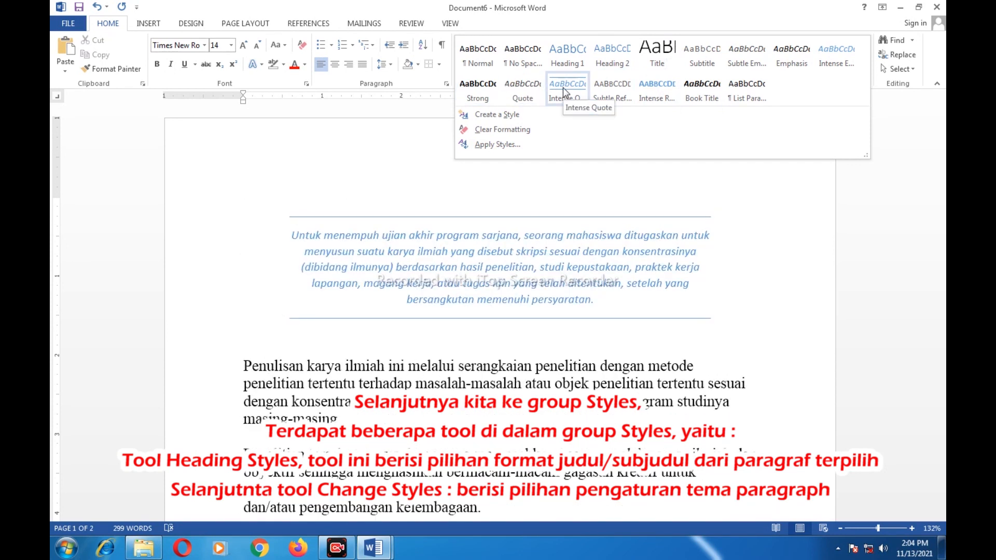
click(562, 88)
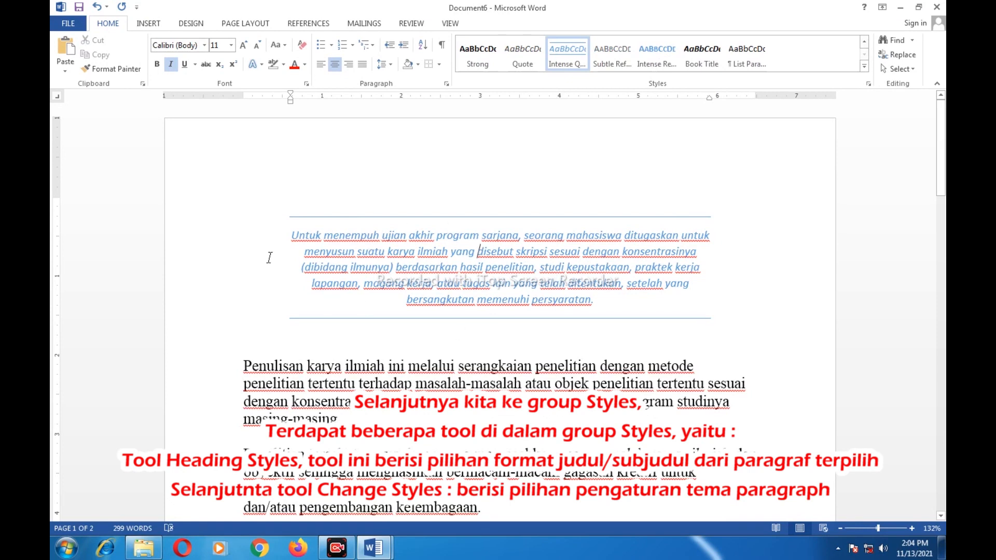
click(863, 68)
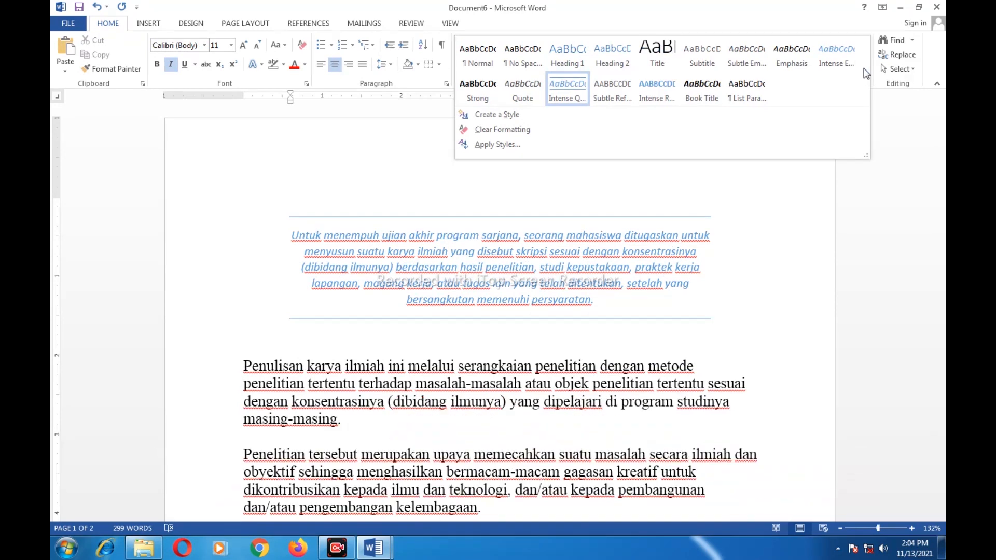
click(893, 196)
scroll(793, 205, down, 3)
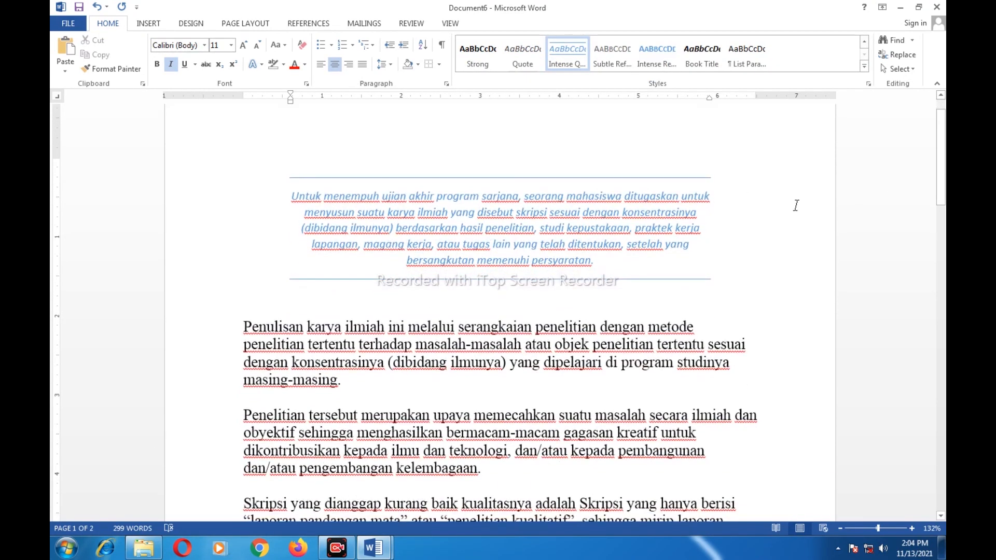
scroll(780, 207, up, 1)
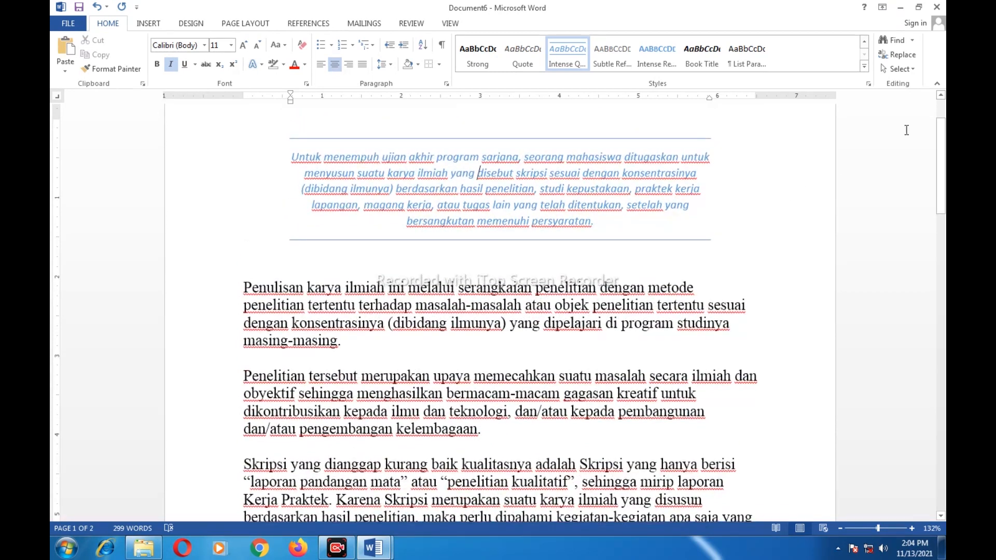
click(913, 41)
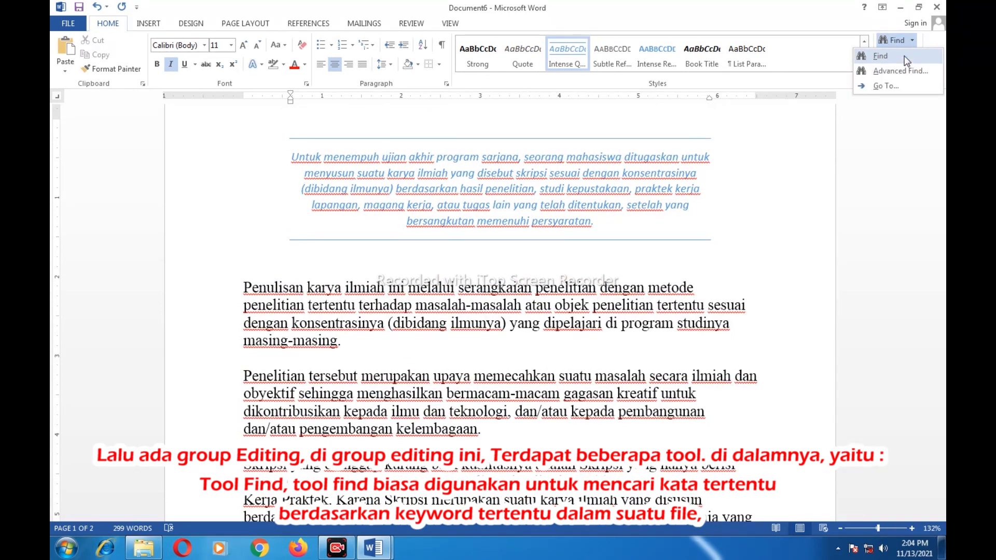
click(904, 55)
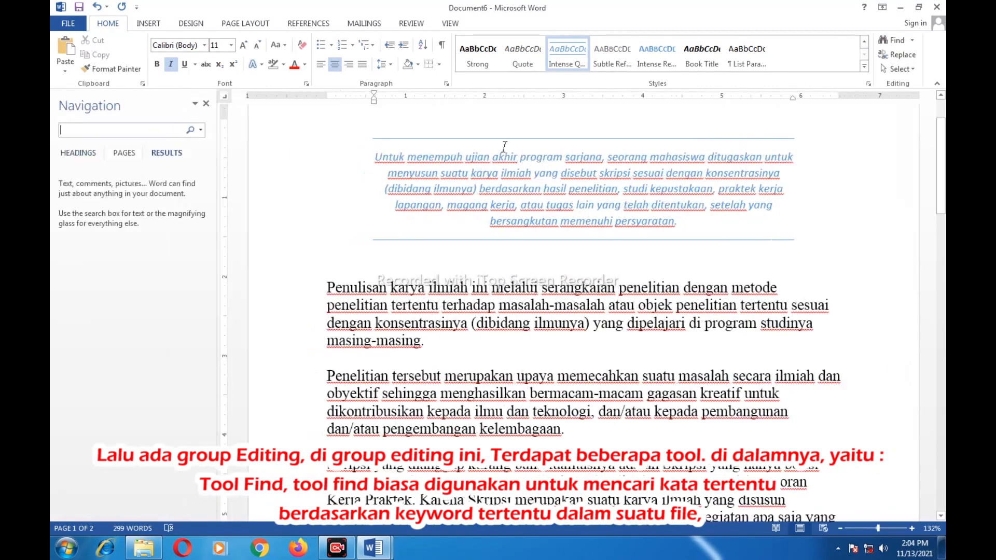
click(78, 130)
text(ka)
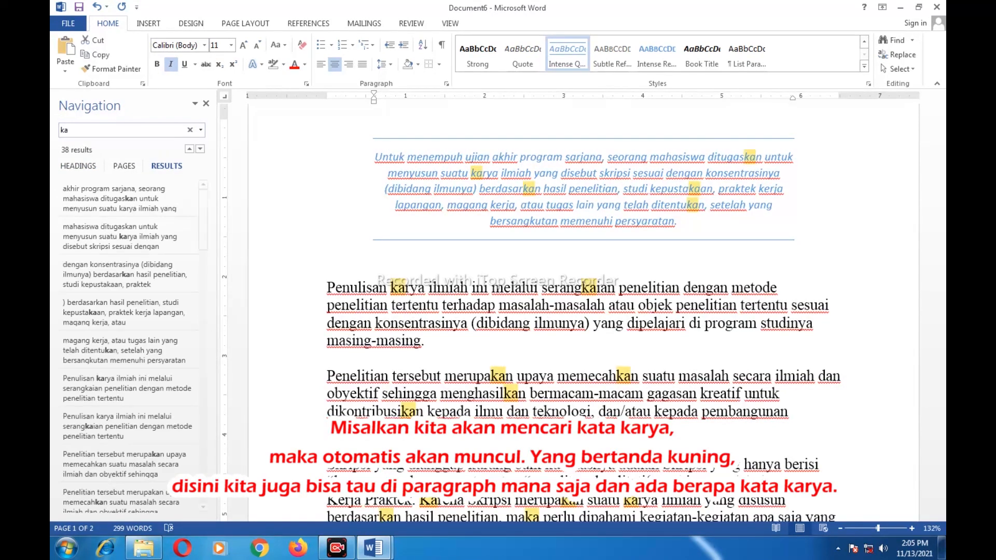
text(rya)
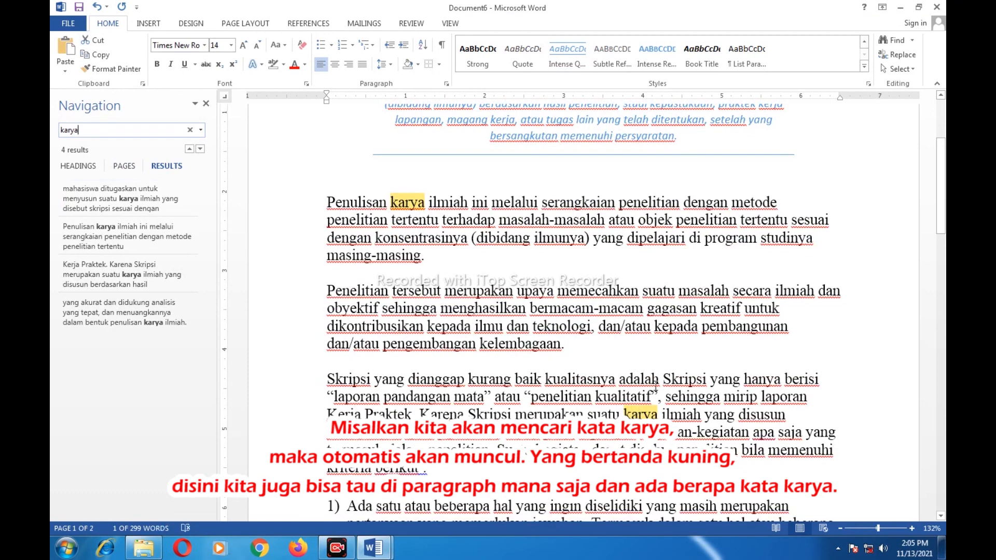
click(854, 303)
scroll(850, 311, down, 3)
scroll(840, 332, down, 10)
scroll(783, 402, down, 3)
scroll(778, 399, up, 12)
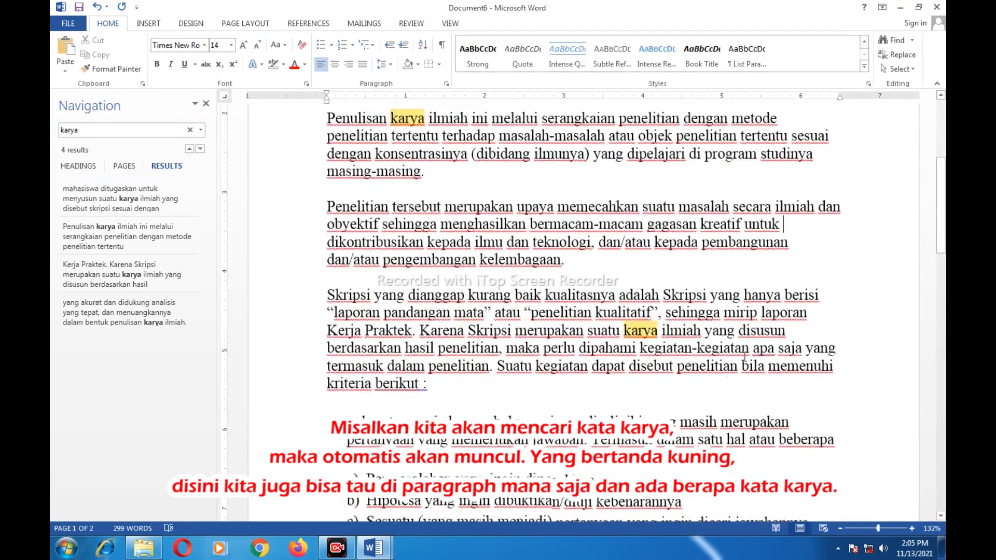
scroll(745, 356, up, 5)
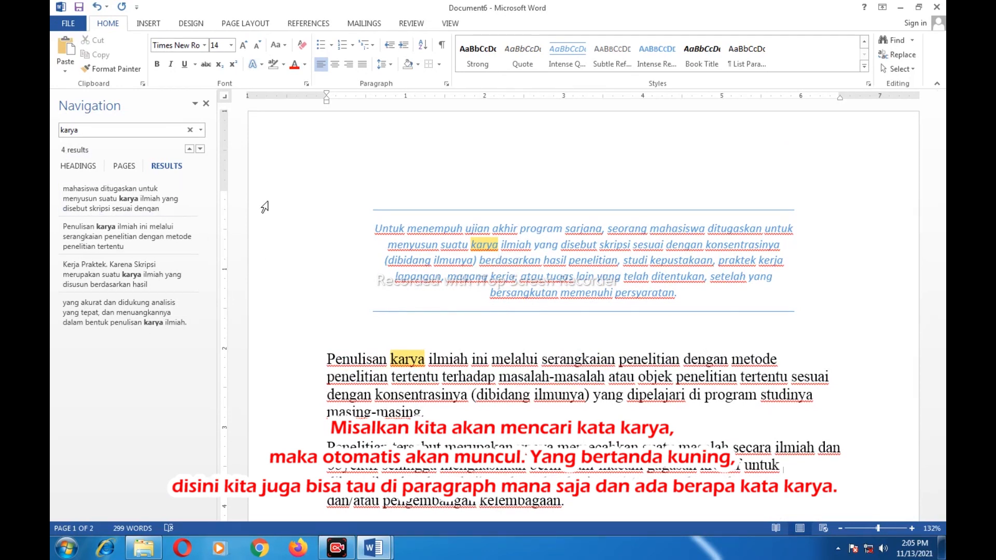
scroll(456, 358, down, 8)
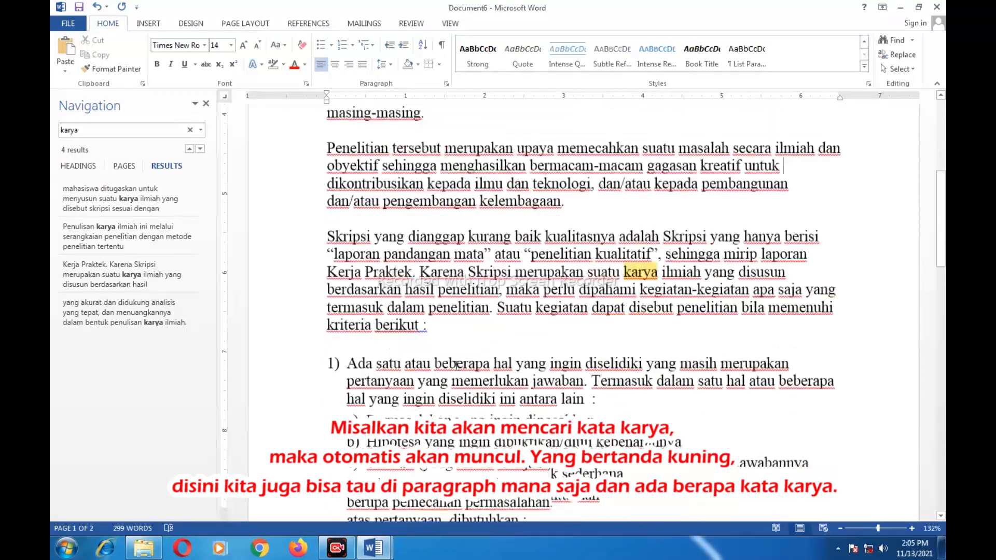
scroll(456, 365, down, 10)
scroll(467, 357, up, 11)
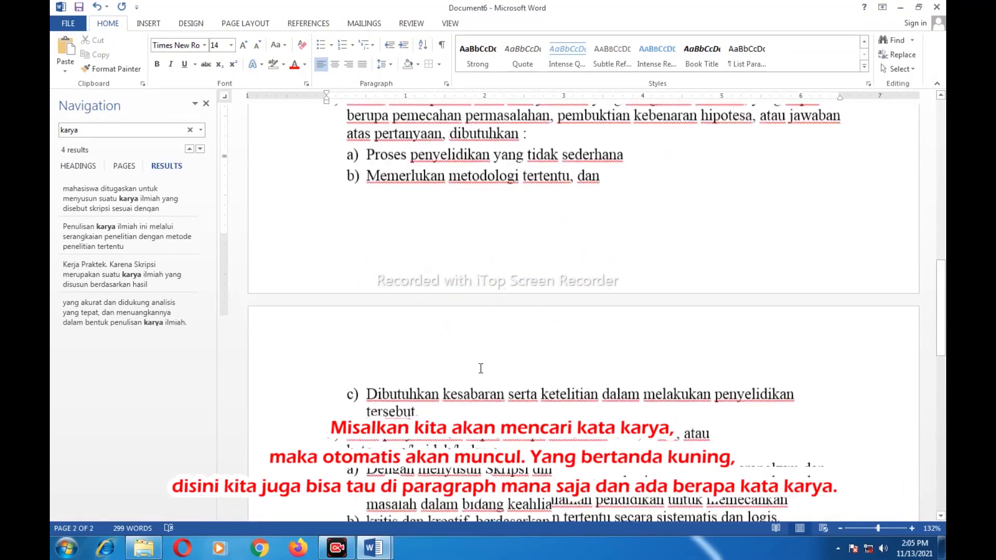
scroll(475, 346, up, 10)
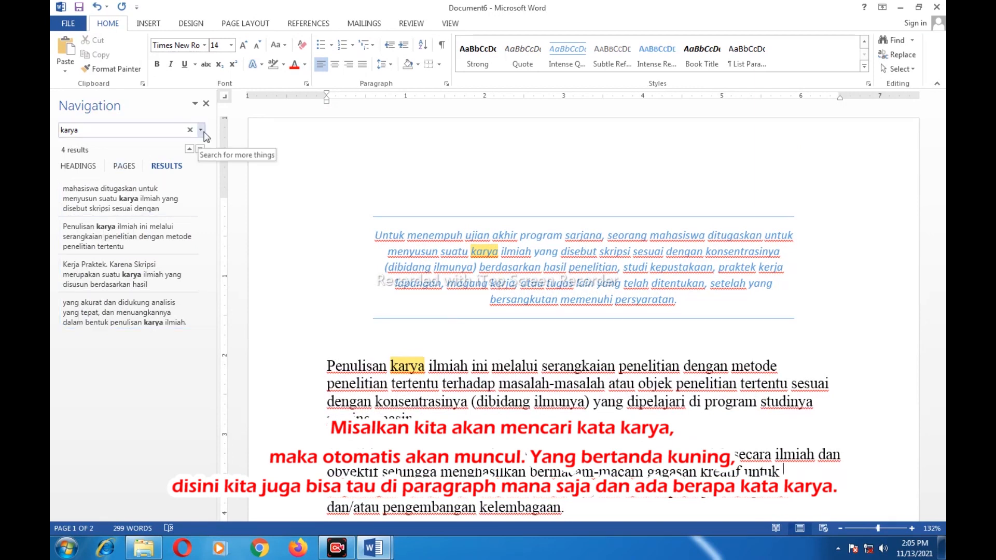
click(206, 105)
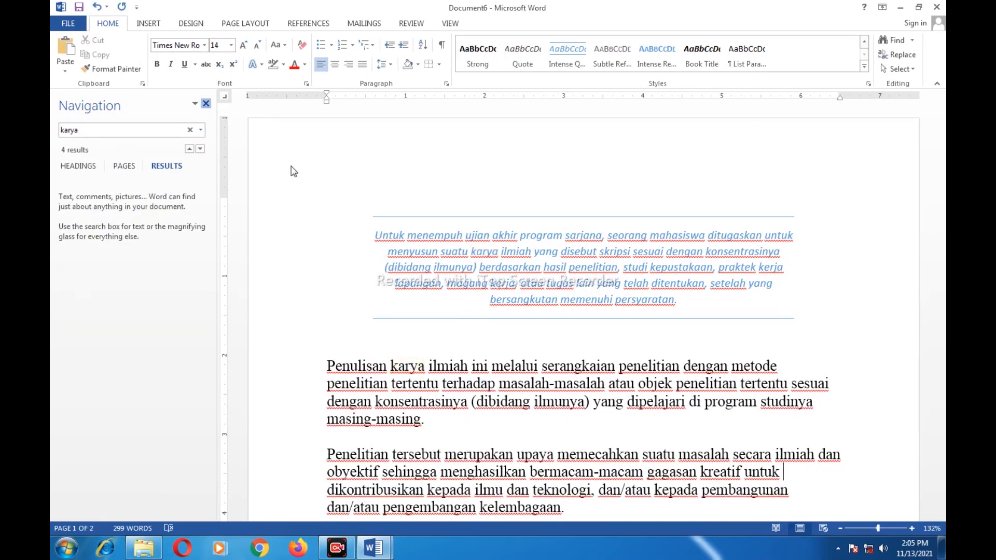
Set up Find and Replace to search for 'karya' and replace it with 'hasil'
click(901, 55)
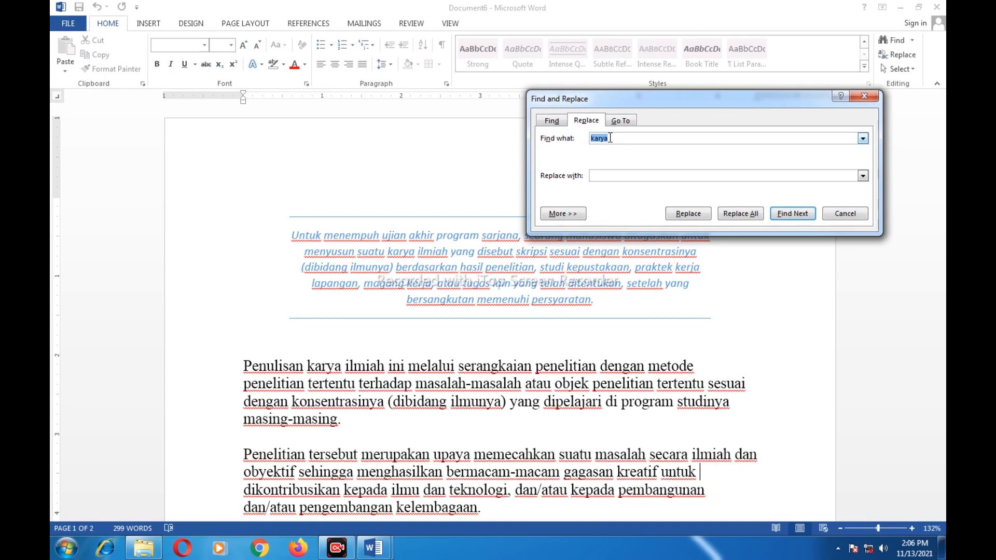
mouse_move(677, 101)
mouse_down()
mouse_move(708, 84)
mouse_move(684, 84)
mouse_up()
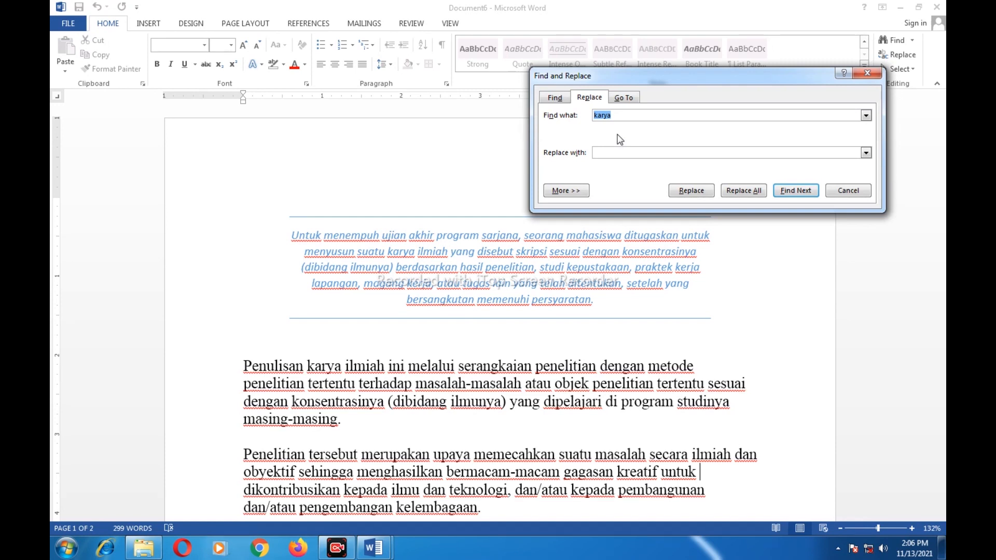
click(624, 117)
key(BackSpace)
key(BackSpace)
key(BackSpace)
key(BackSpace)
key(BackSpace)
text(karya)
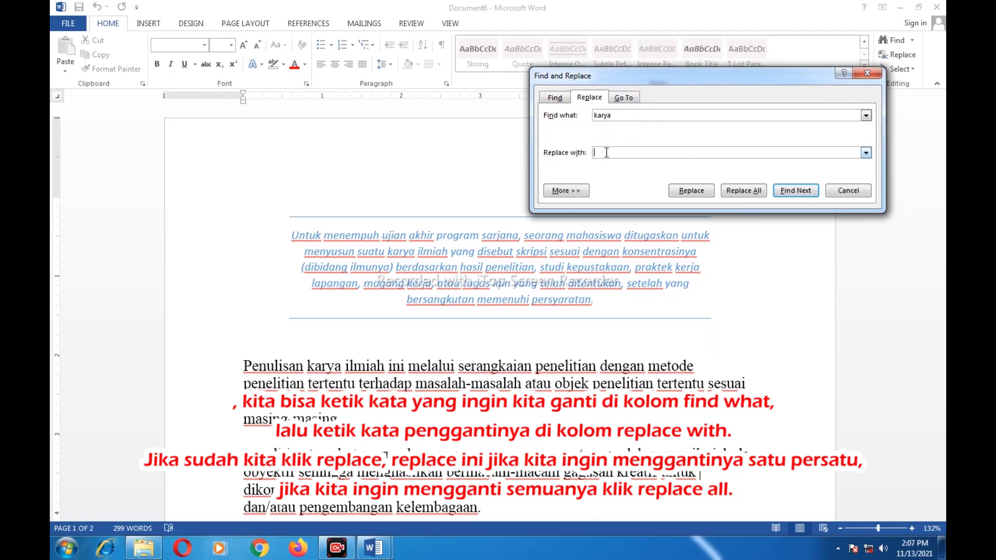
text(hasil)
Replace each 'karya' match with 'hasil' one at a time until the search finishes
click(690, 190)
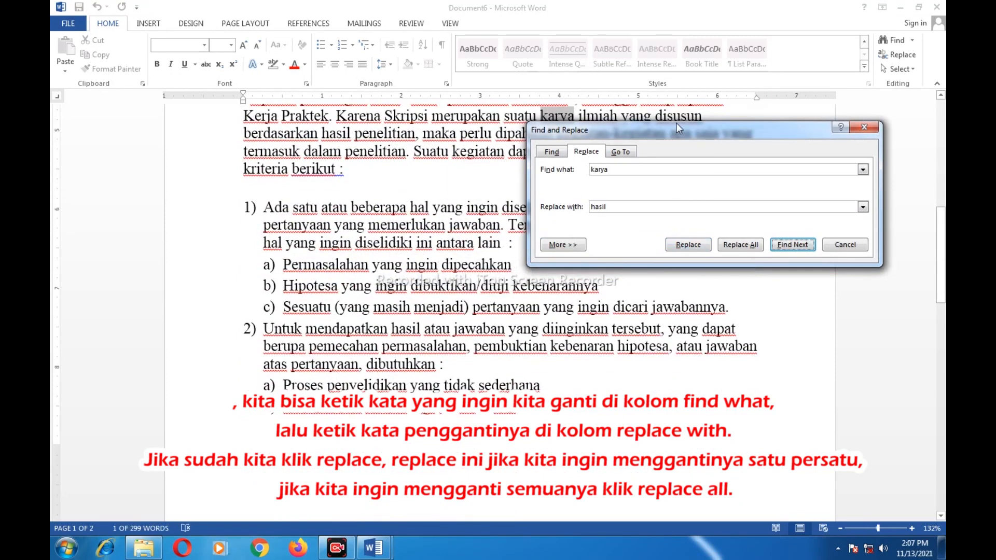
drag(681, 132, 692, 185)
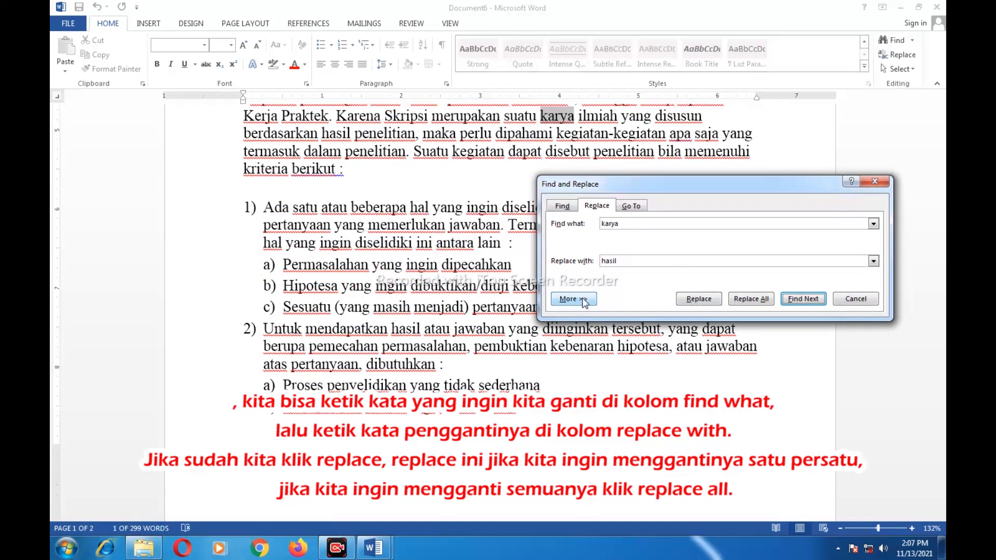
click(699, 298)
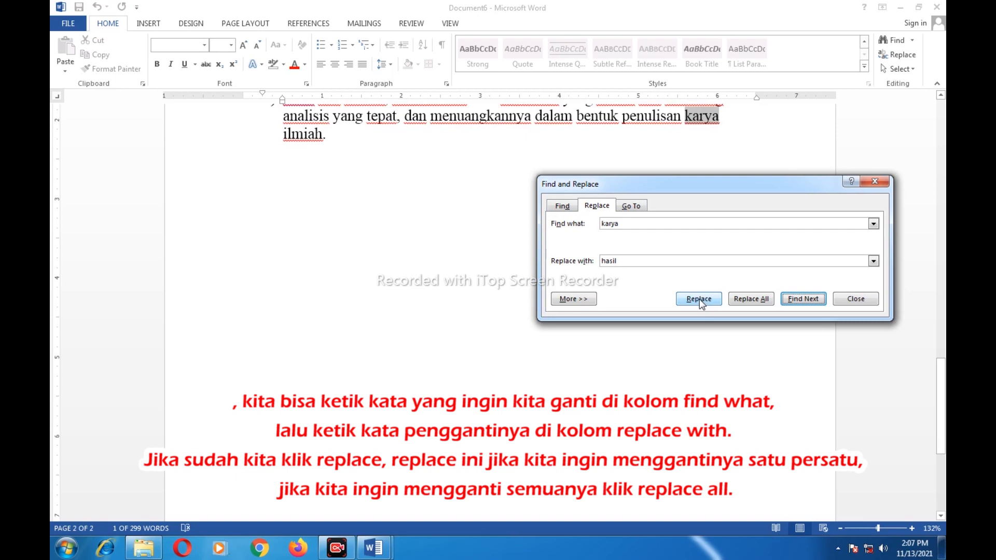
click(699, 298)
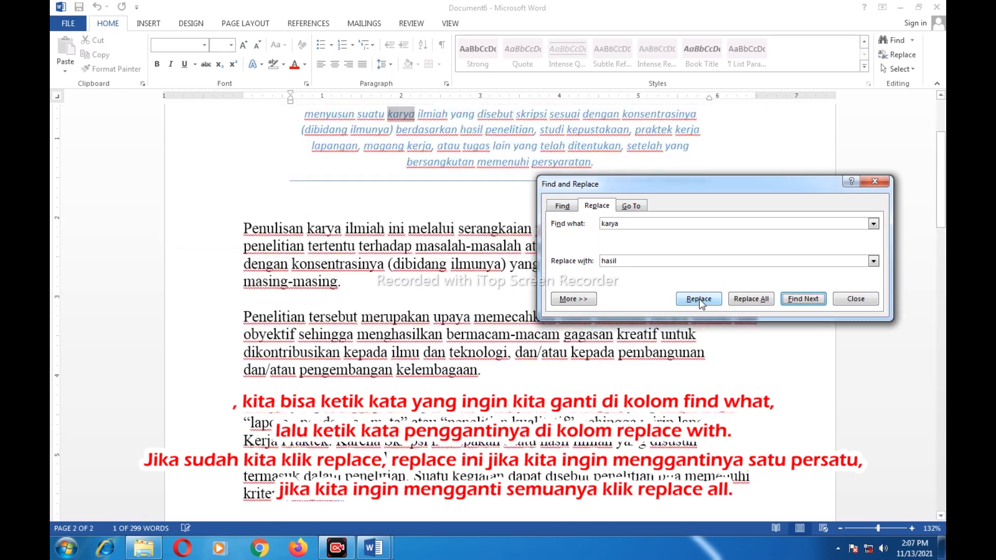
click(699, 300)
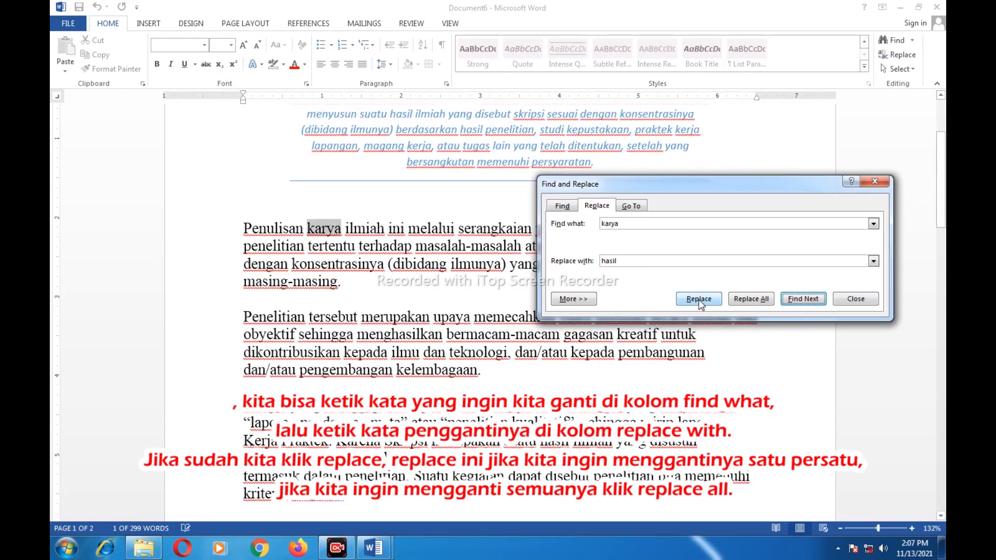
click(699, 300)
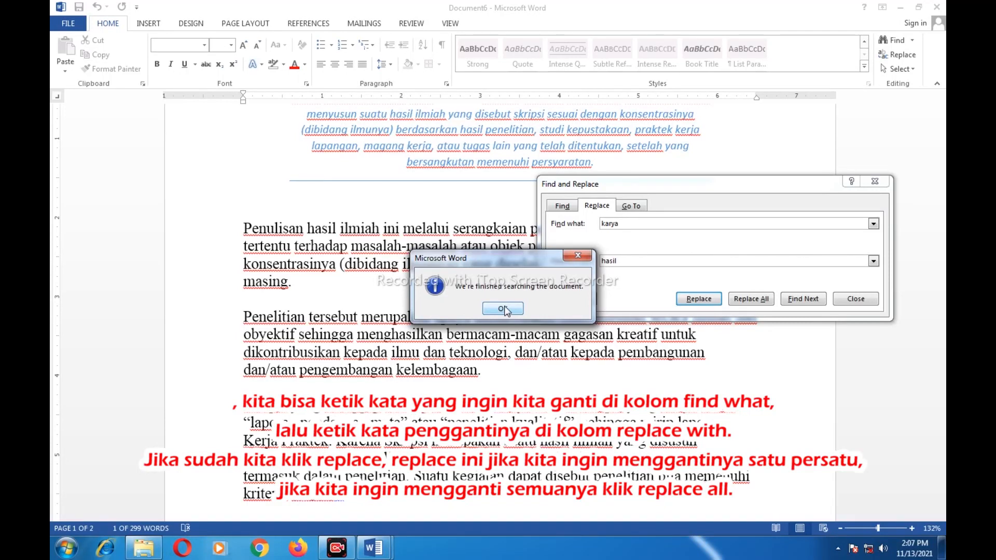
click(502, 309)
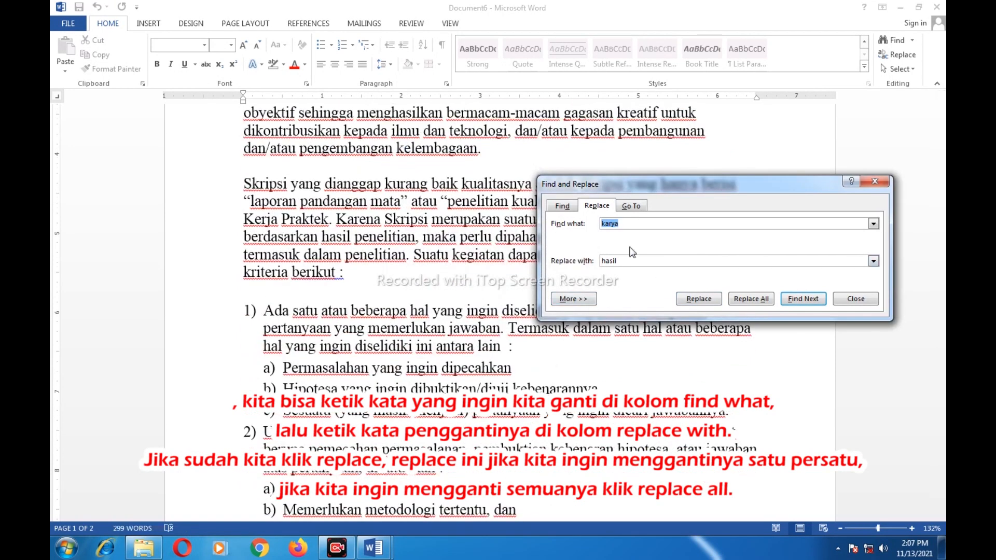
Undo the five one-by-one replacements so 'karya' is restored in the text
click(99, 7)
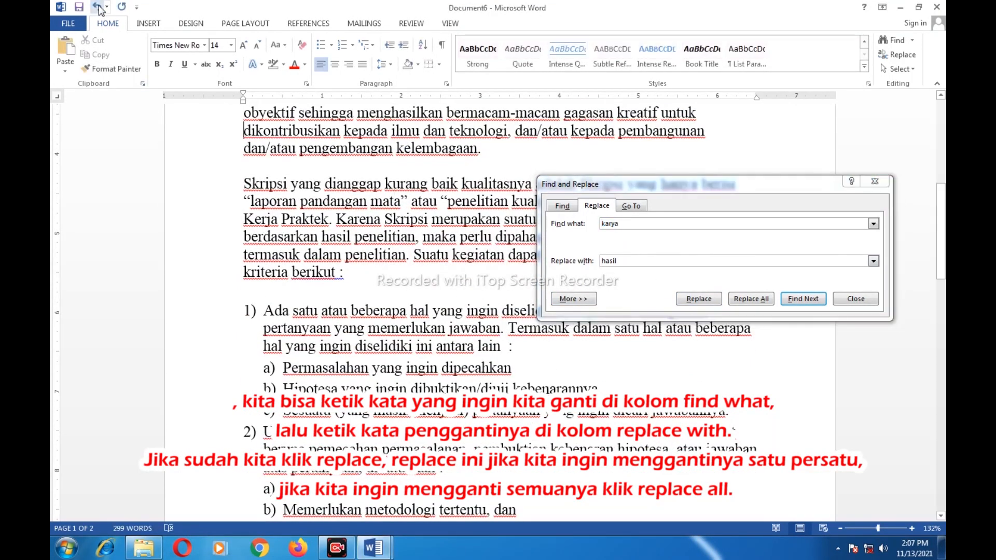
click(98, 7)
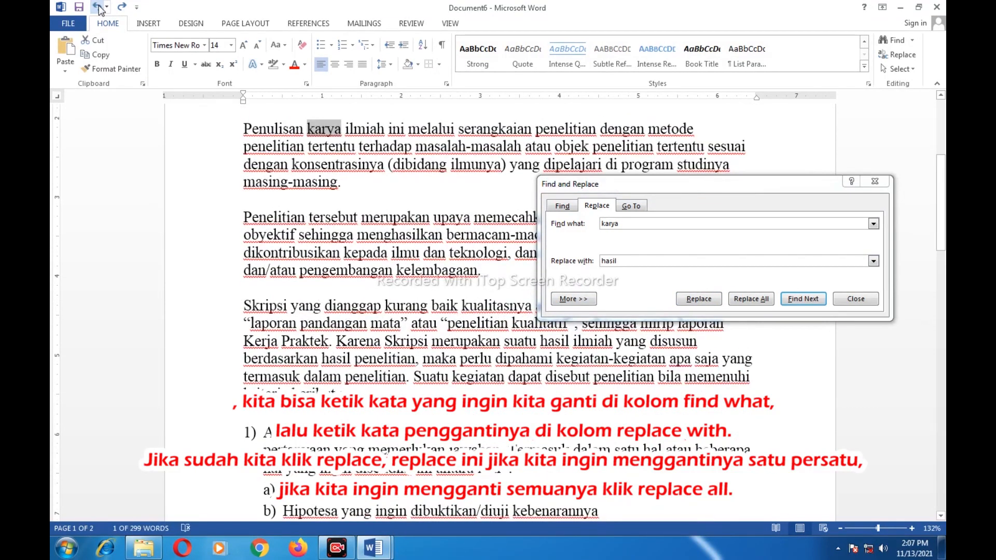
click(99, 7)
click(98, 7)
click(98, 6)
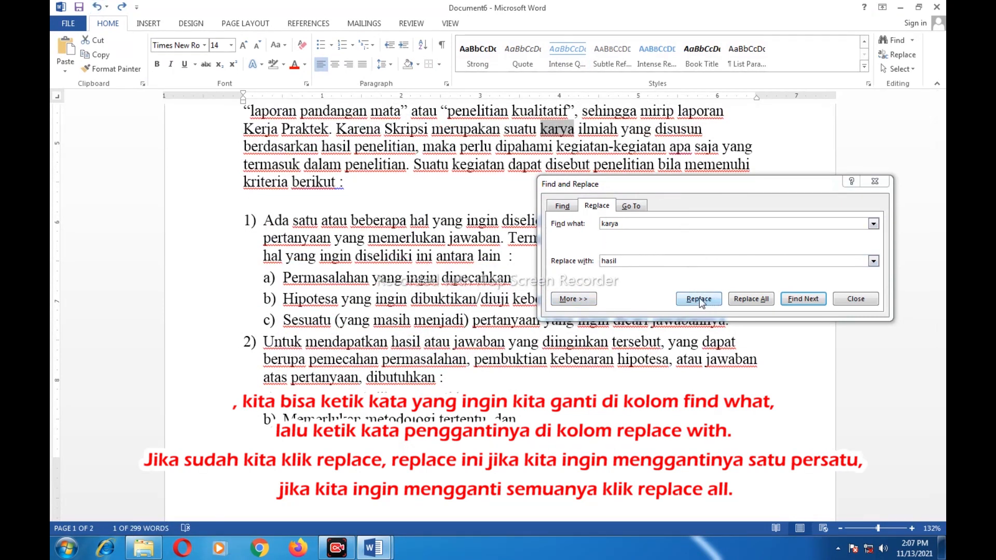
click(573, 299)
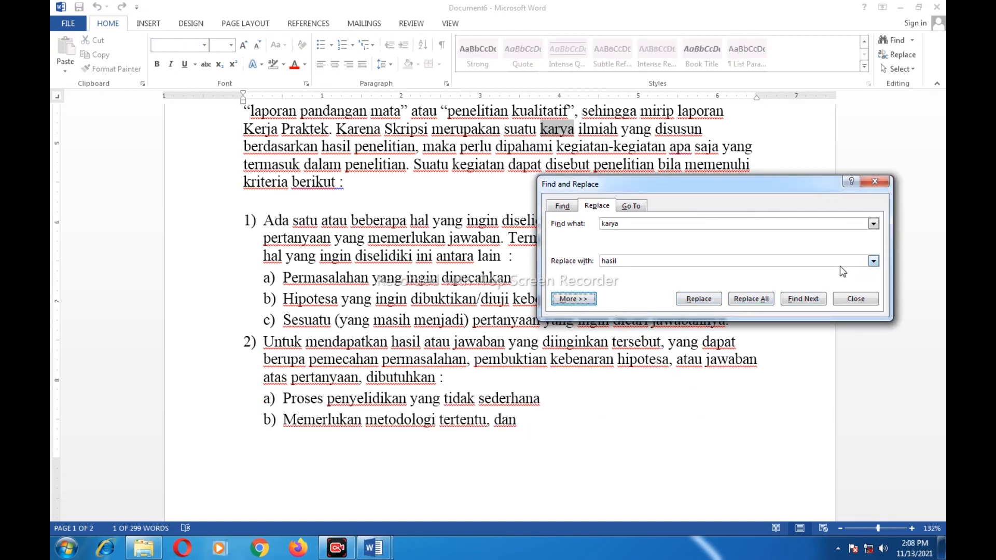
Replace all 4 occurrences of 'karya' with 'hasil' at once and dismiss the count message
click(753, 301)
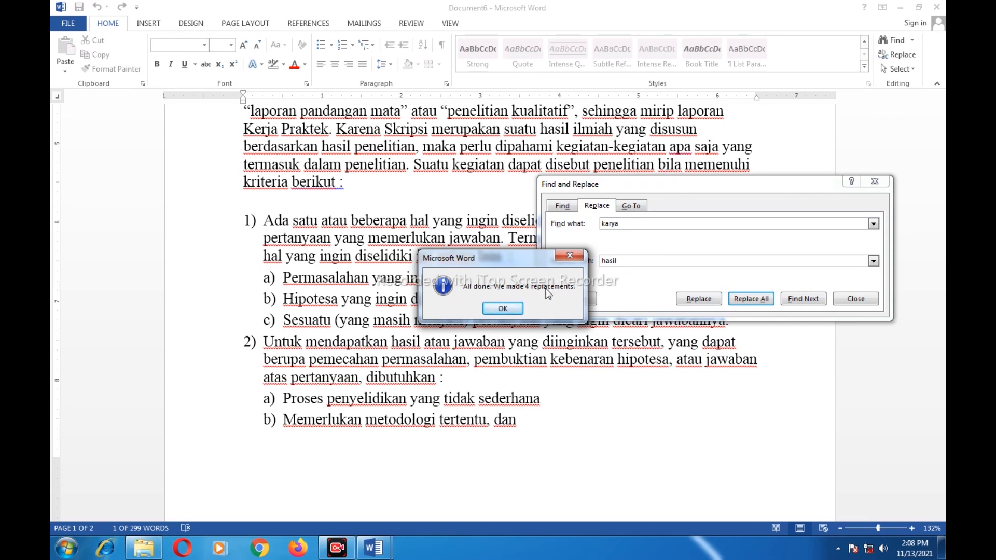
click(502, 309)
drag(696, 186, 705, 281)
click(651, 194)
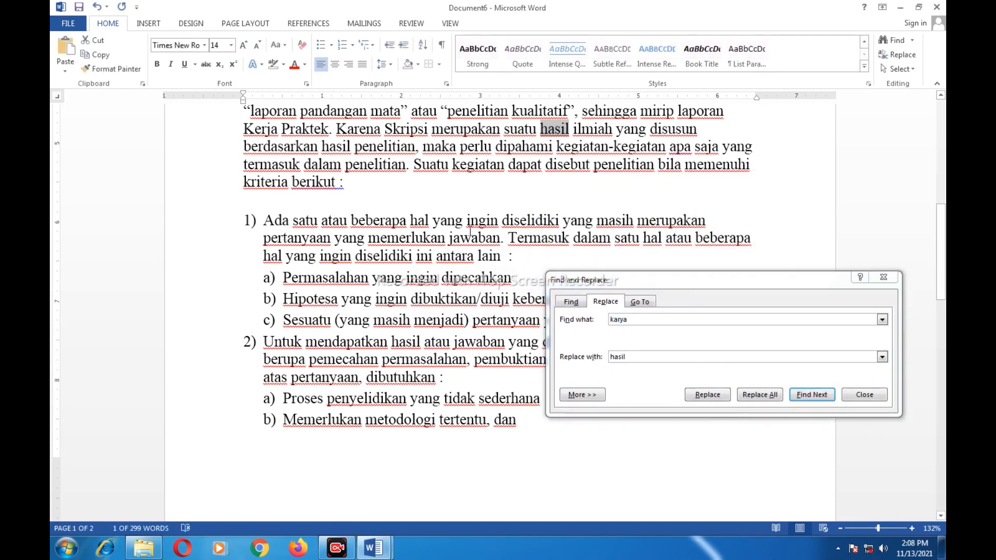
scroll(470, 232, up, 7)
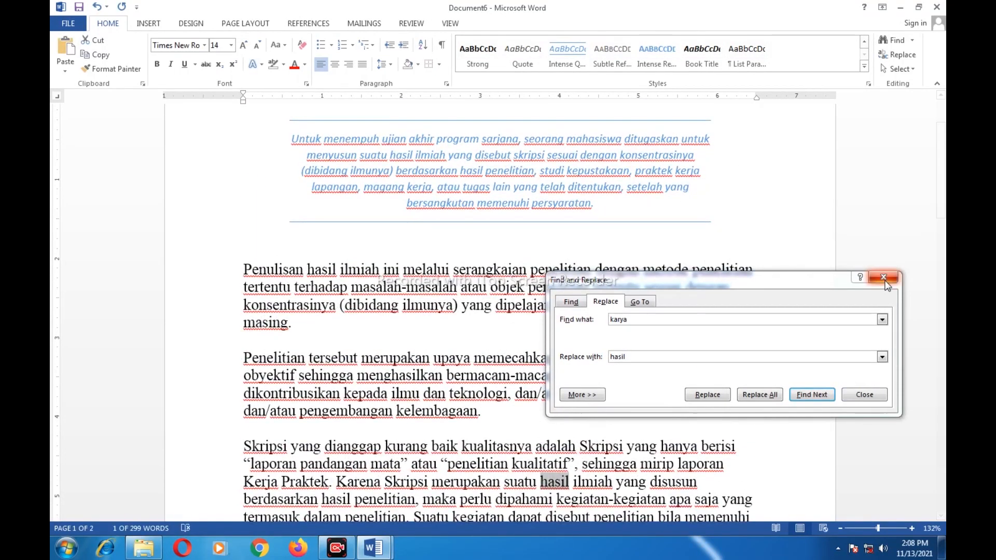
Close Find and Replace and select a replaced 'hasil' in the text to confirm it
click(883, 278)
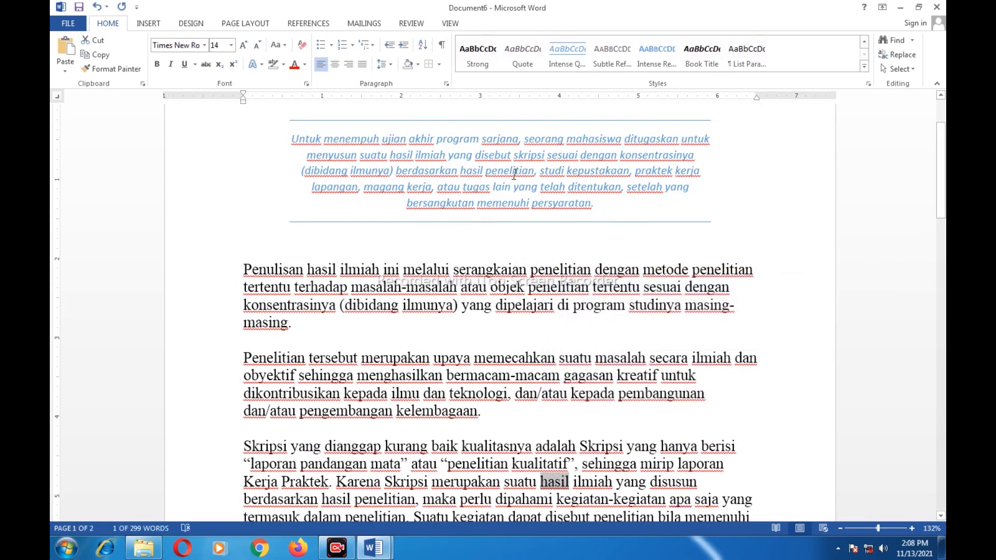
drag(460, 173, 483, 172)
scroll(551, 320, down, 2)
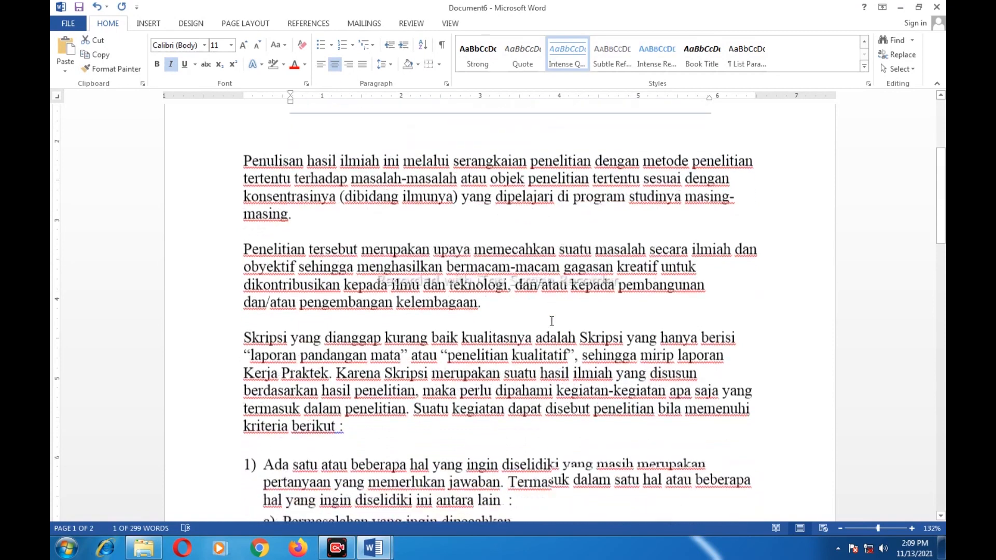
scroll(551, 320, down, 2)
scroll(726, 324, down, 4)
scroll(709, 327, down, 9)
drag(716, 238, 680, 237)
click(760, 280)
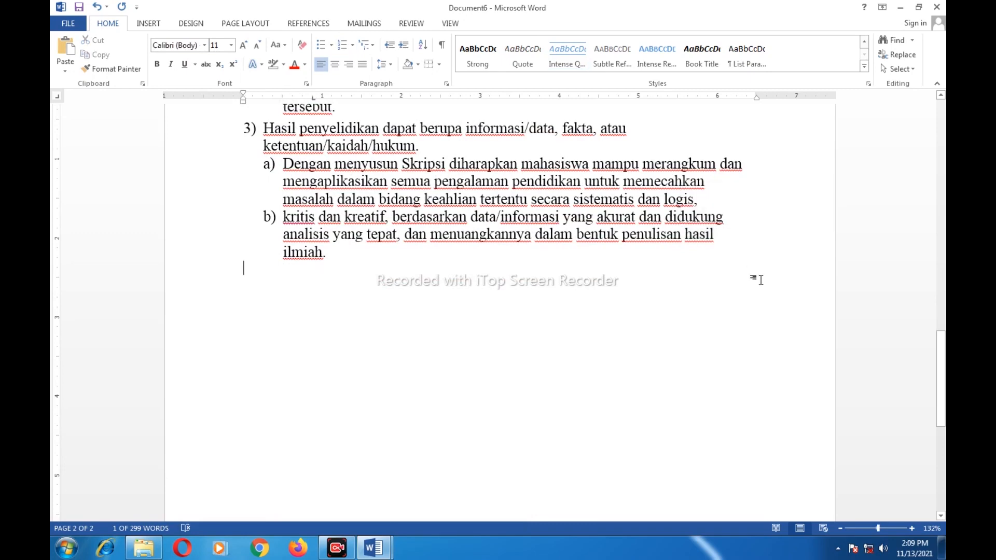
Scroll through the document to check that 'hasil' appears wherever 'karya' was
scroll(760, 280, up, 15)
scroll(762, 280, up, 6)
scroll(760, 280, down, 5)
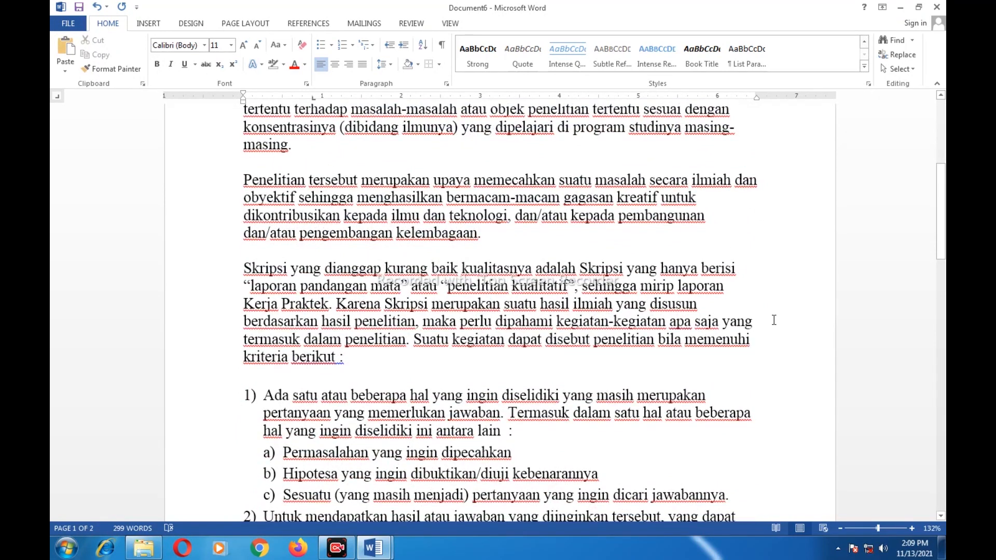
scroll(773, 320, up, 4)
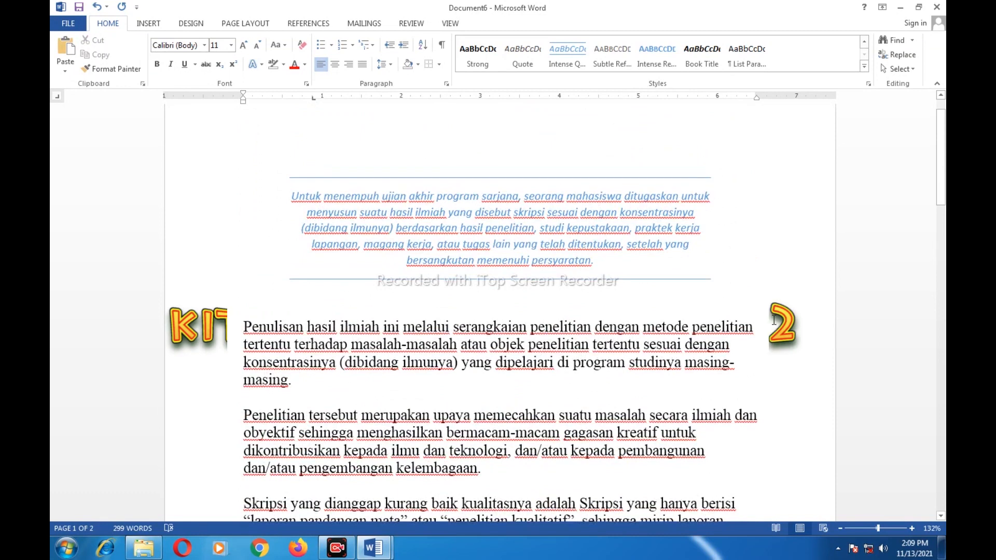
scroll(773, 319, down, 2)
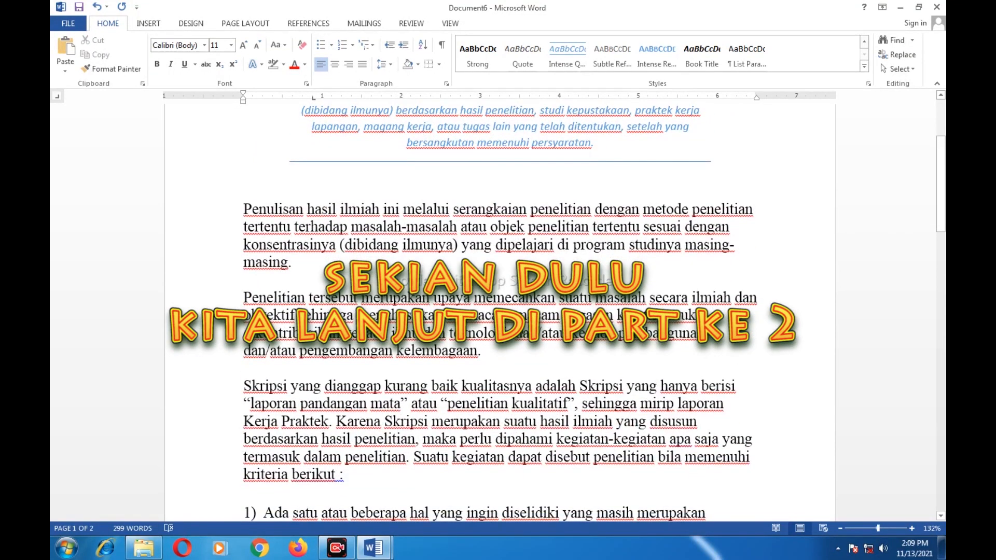
scroll(500, 311, down, 1)
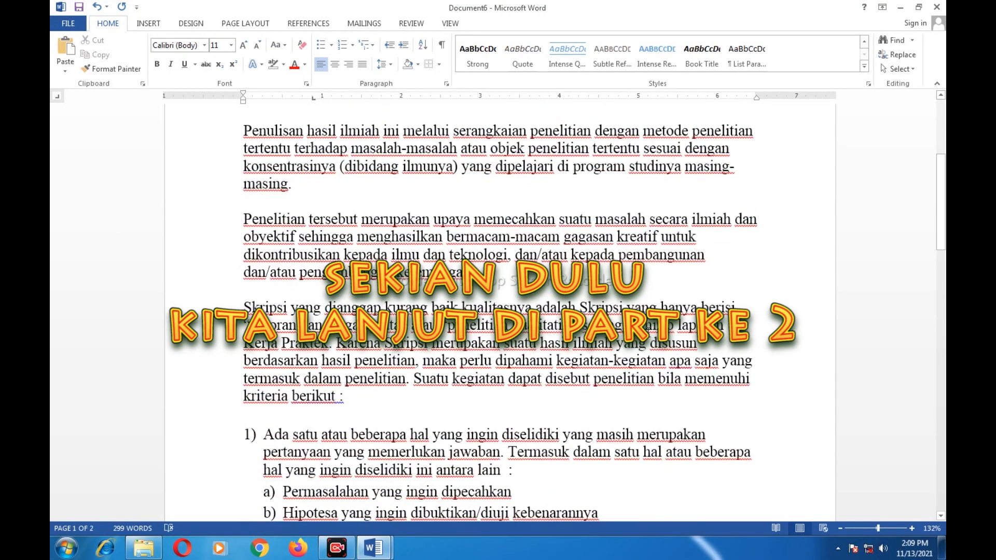
scroll(659, 334, down, 2)
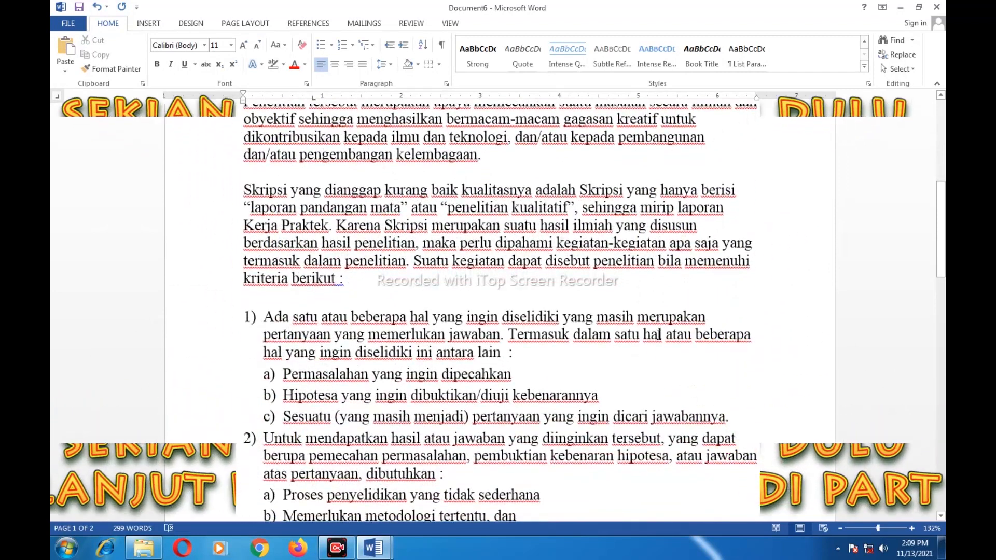
scroll(659, 334, down, 1)
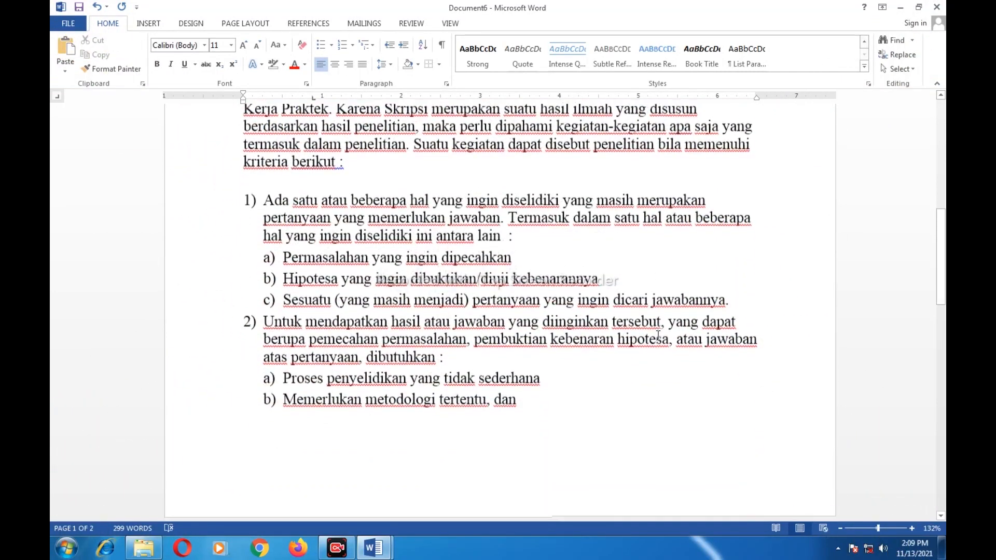
scroll(658, 335, up, 2)
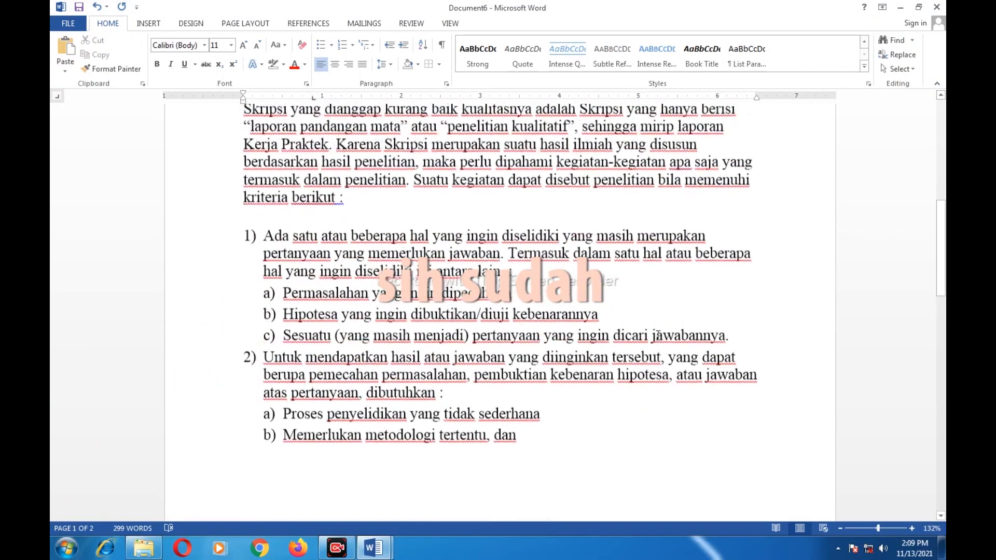